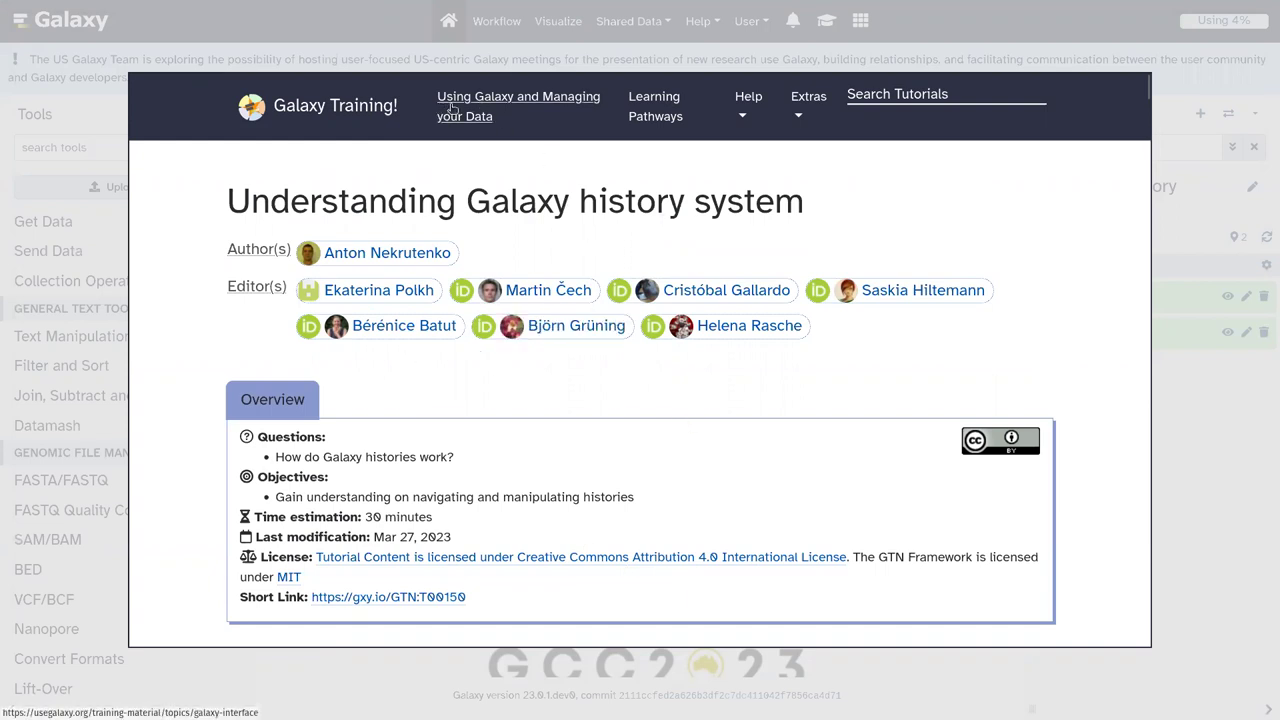
Open the Using Galaxy and Managing your Data topic from the Galaxy Training home page
left_click(345, 107)
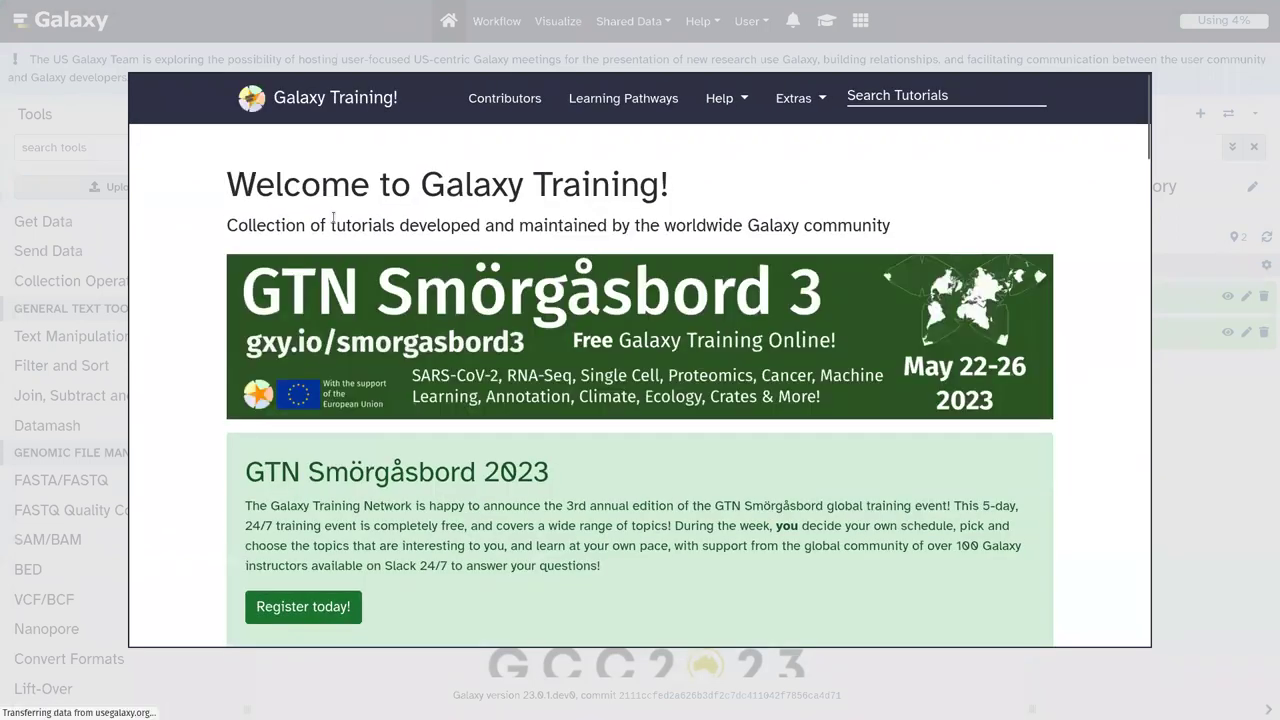
scroll(335, 220, "down", 10)
scroll(335, 220, "down", 3)
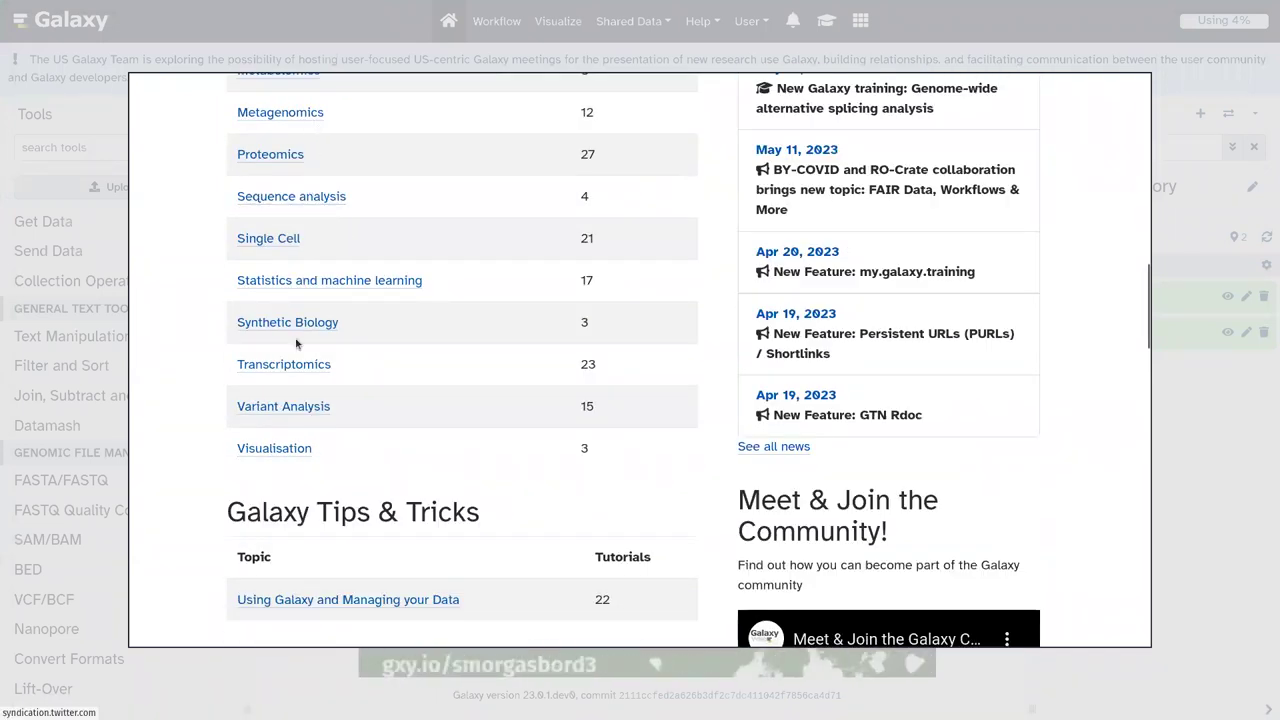
scroll(290, 344, "down", 2)
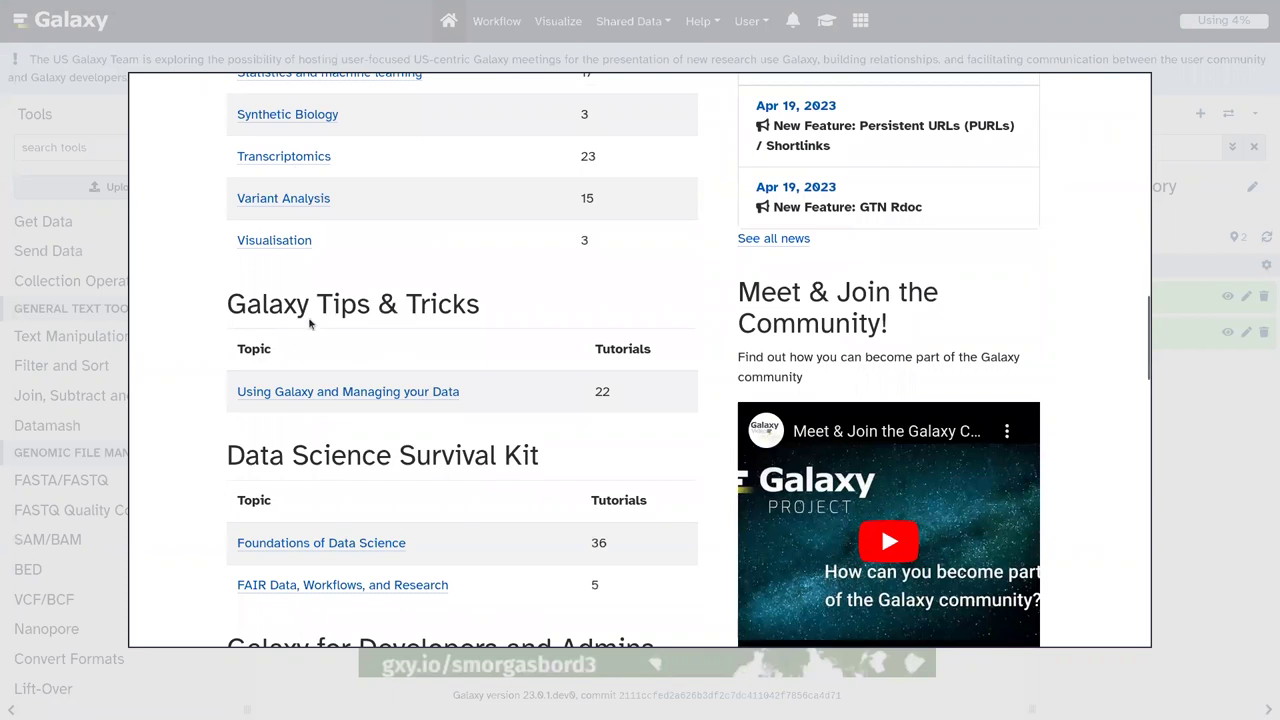
left_click(376, 396)
Open the hands-on tutorial Understanding Galaxy history system at its The History section, and return to the Galaxy workspace
scroll(471, 391, "down", 2)
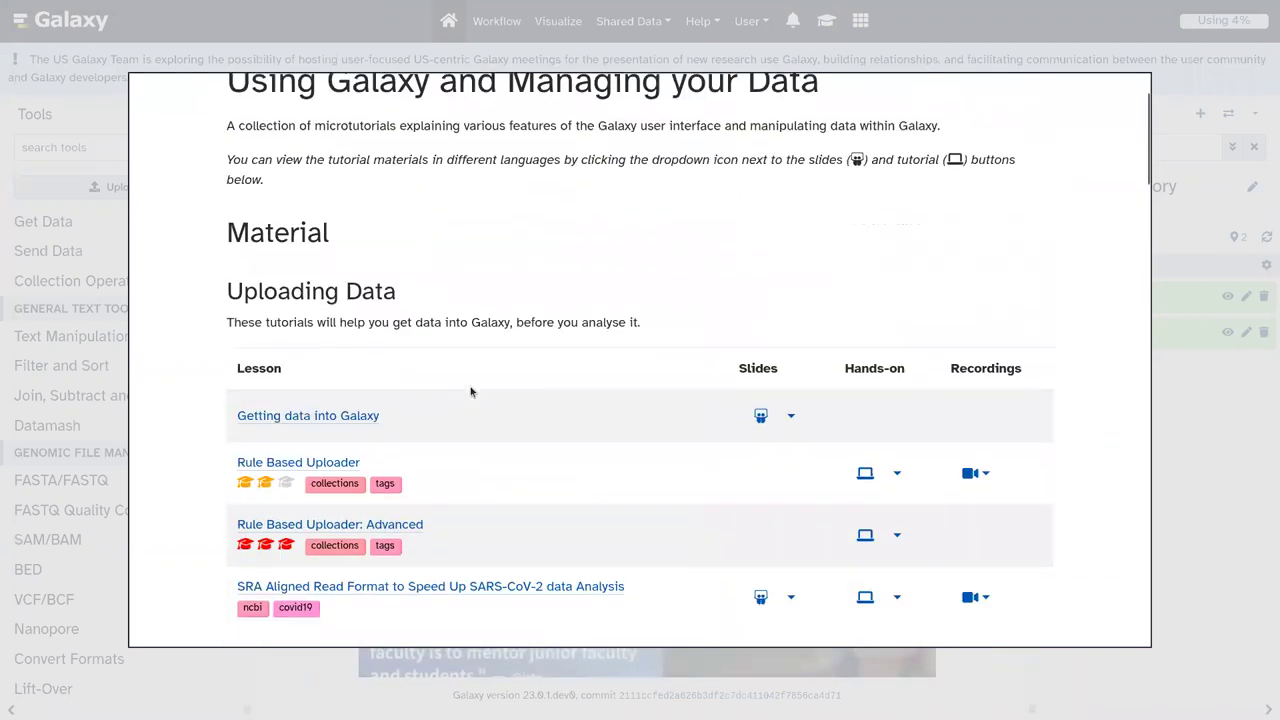
scroll(471, 391, "down", 1)
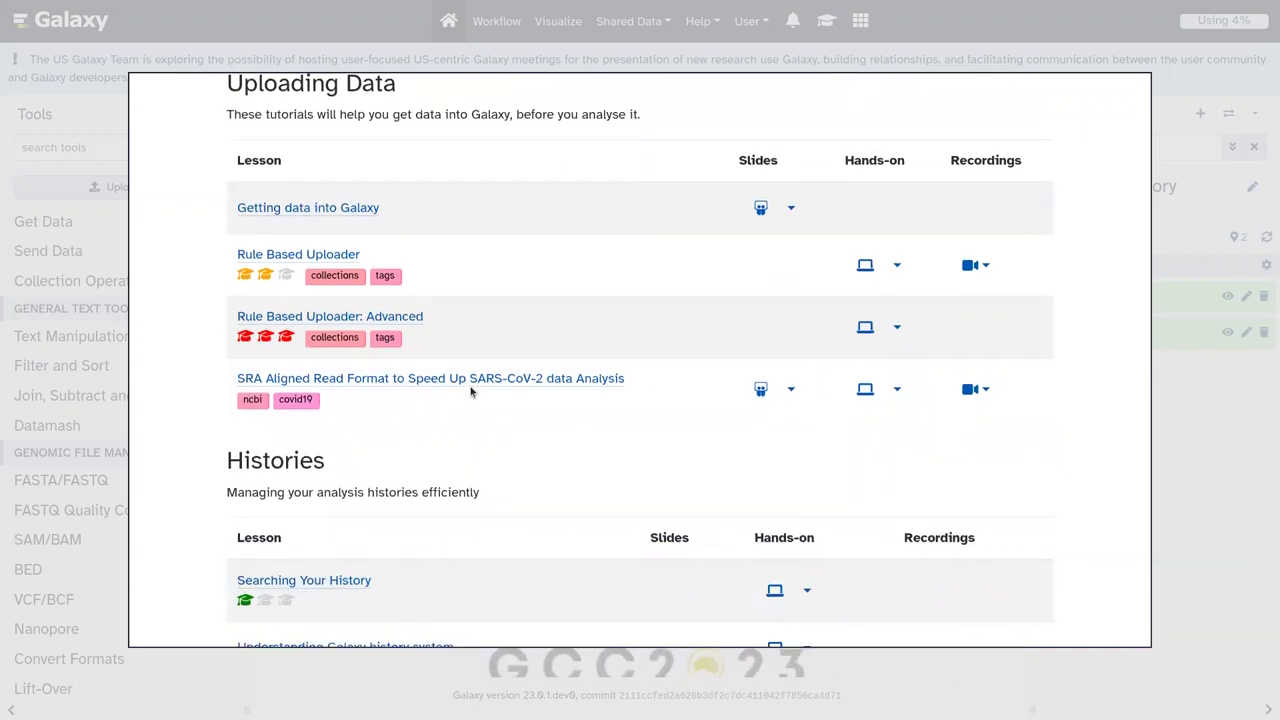
scroll(471, 391, "down", 2)
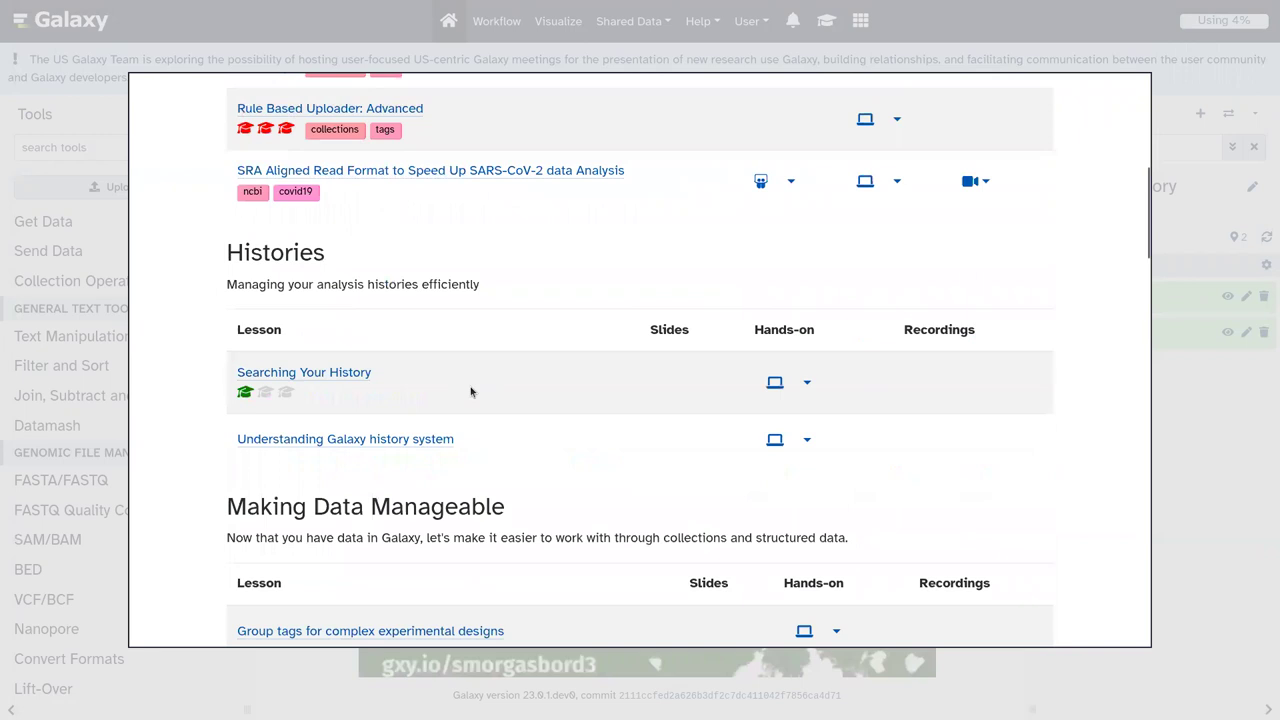
scroll(471, 391, "down", 5)
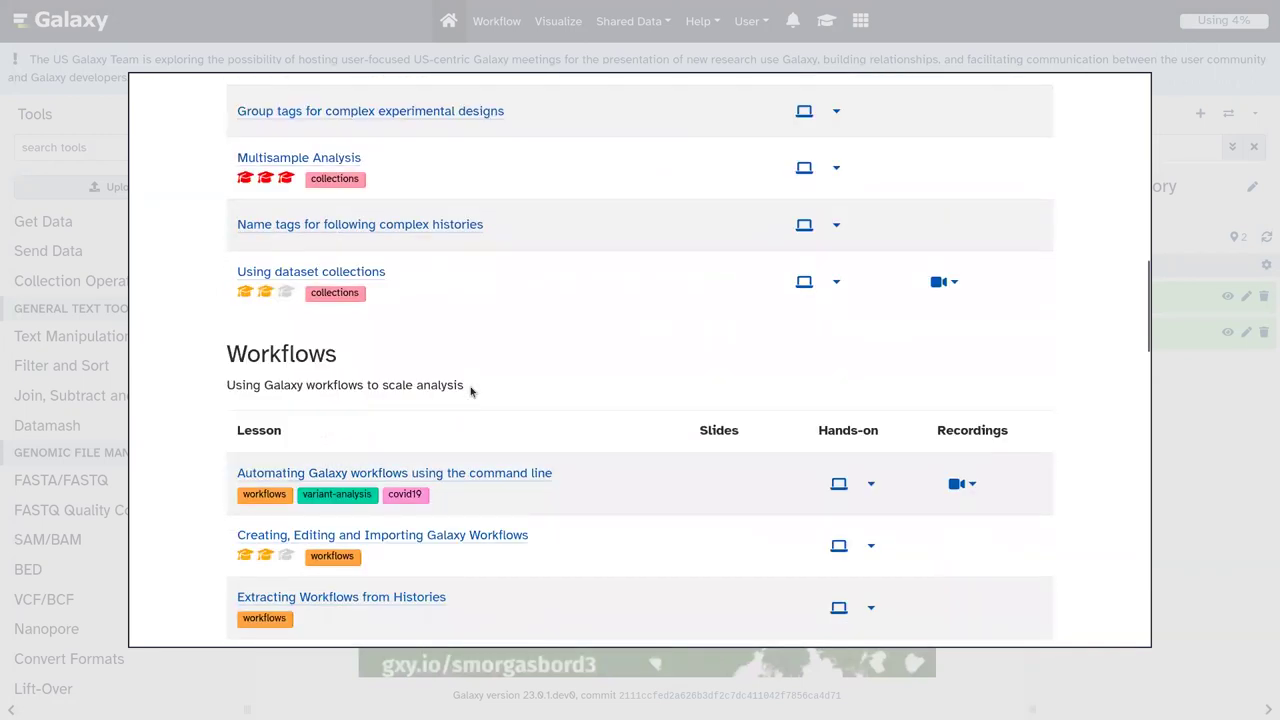
scroll(471, 391, "up", 5)
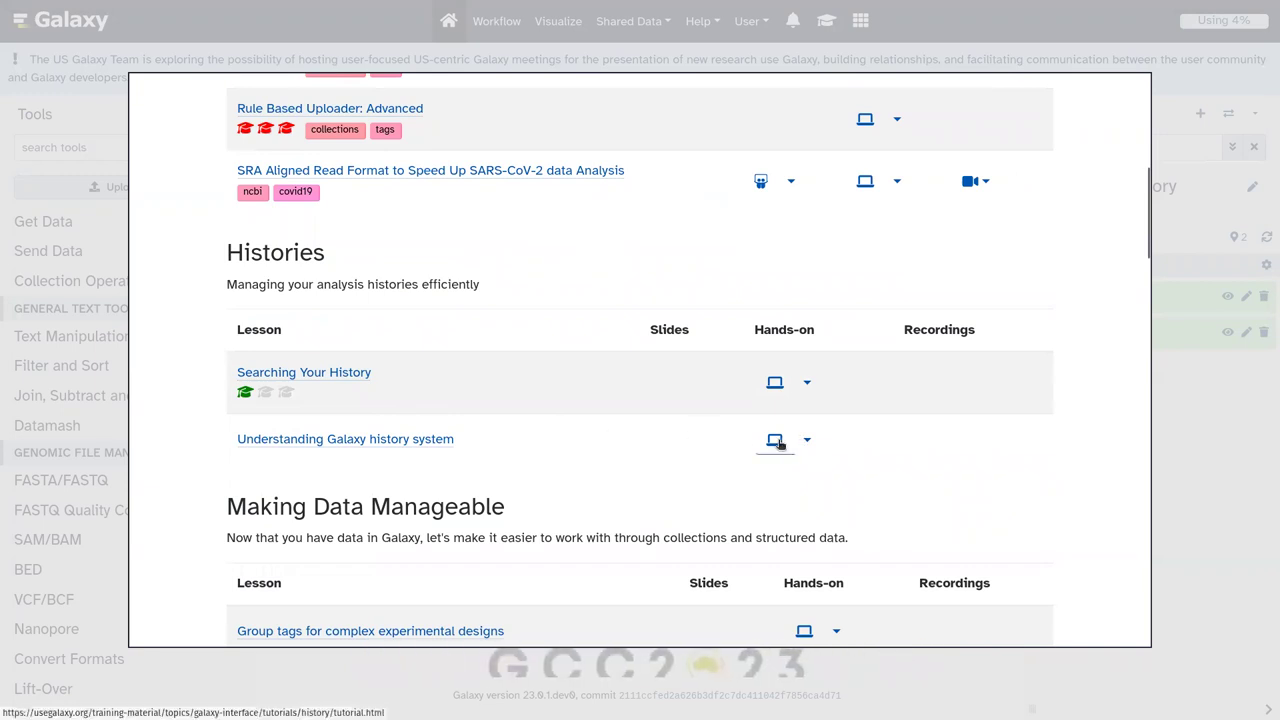
left_click(775, 441)
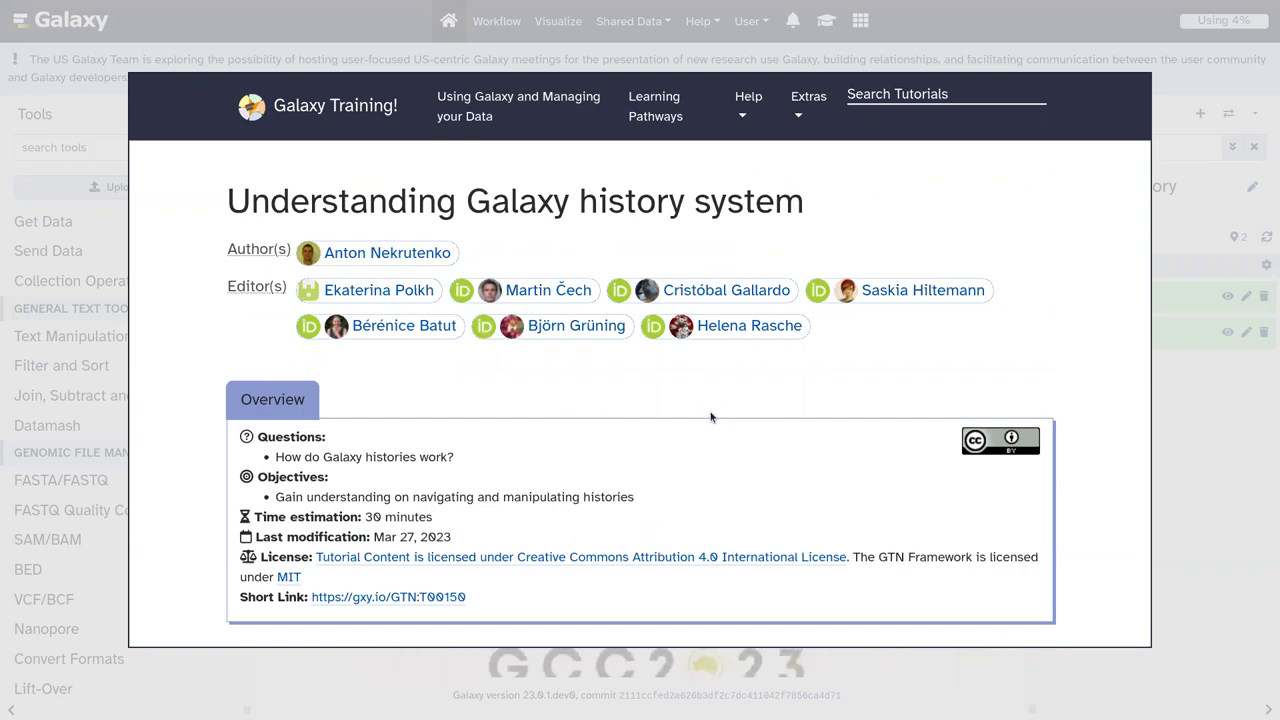
scroll(711, 418, "down", 5)
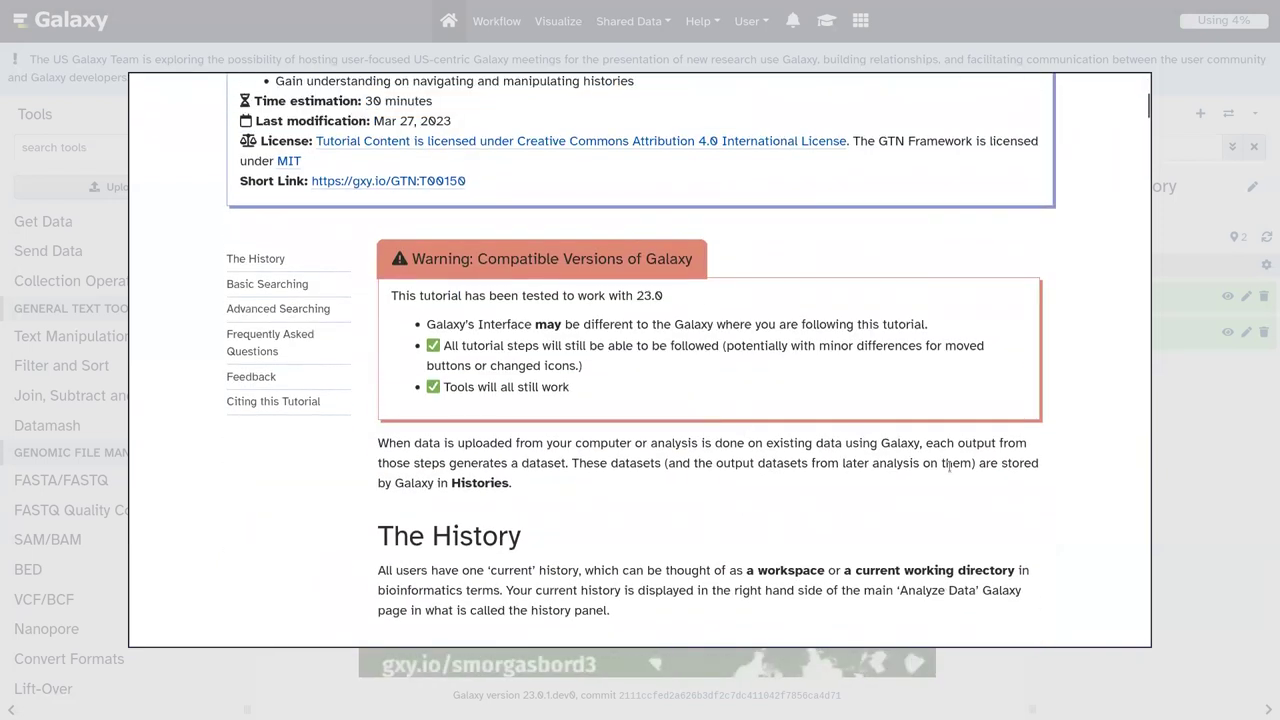
left_click(1239, 473)
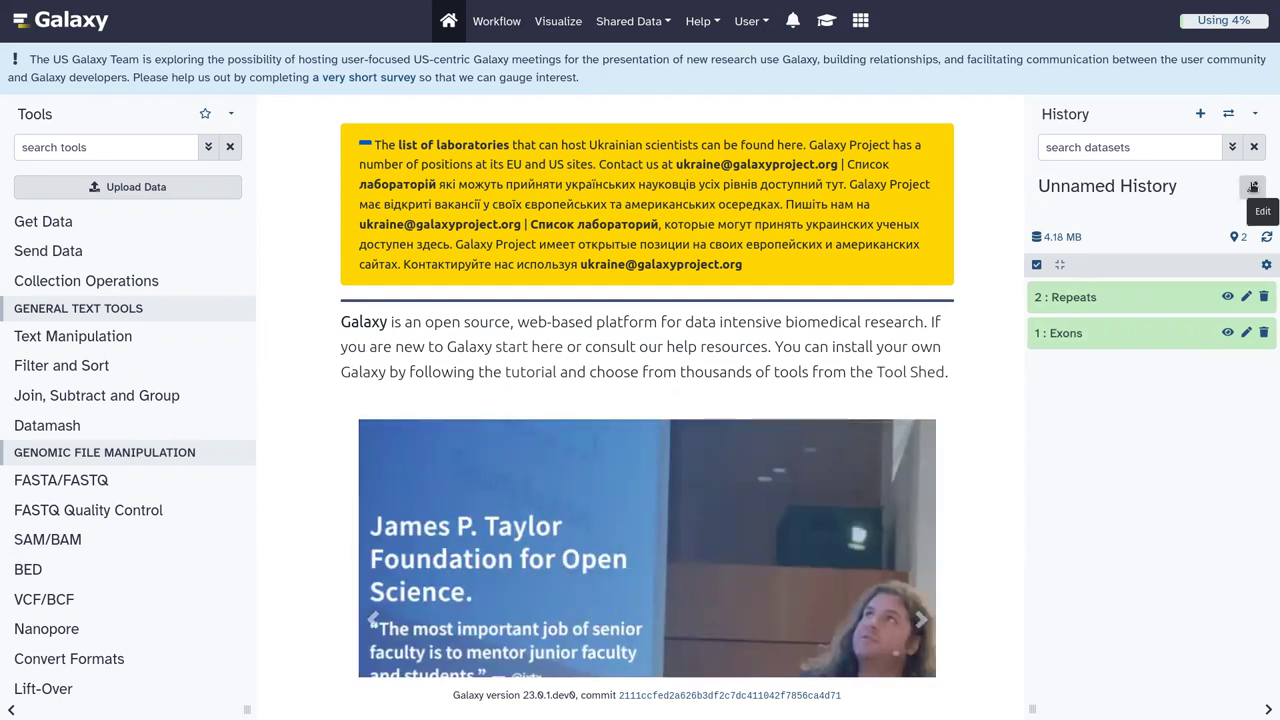
Rename the unnamed history as "Example history" and save the change
left_click_drag(1039, 190, 1165, 197)
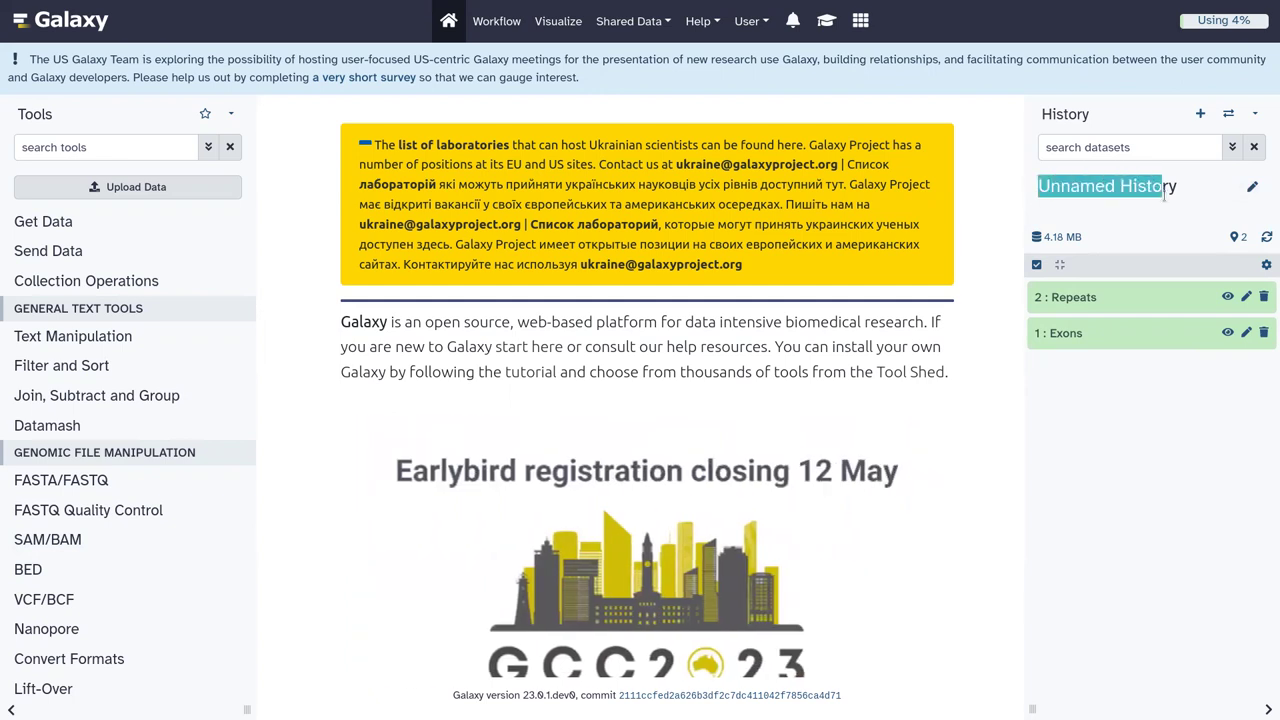
left_click(1252, 186)
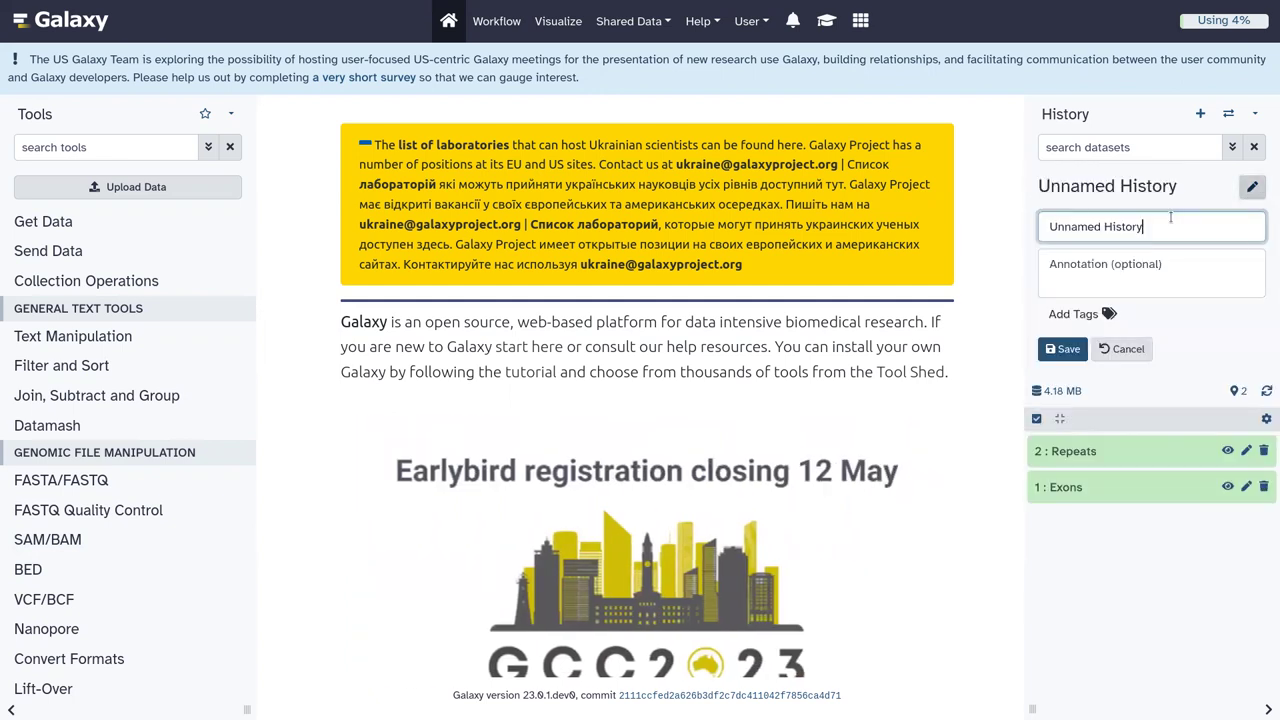
key("BackSpace")
key("BackSpace")
key("BackSpace")
key("BackSpace")
key("BackSpace")
key("BackSpace")
key("BackSpace")
key("BackSpace")
key("BackSpace")
key("BackSpace")
key("BackSpace")
key("BackSpace")
key("BackSpace")
key("BackSpace")
key("BackSpace")
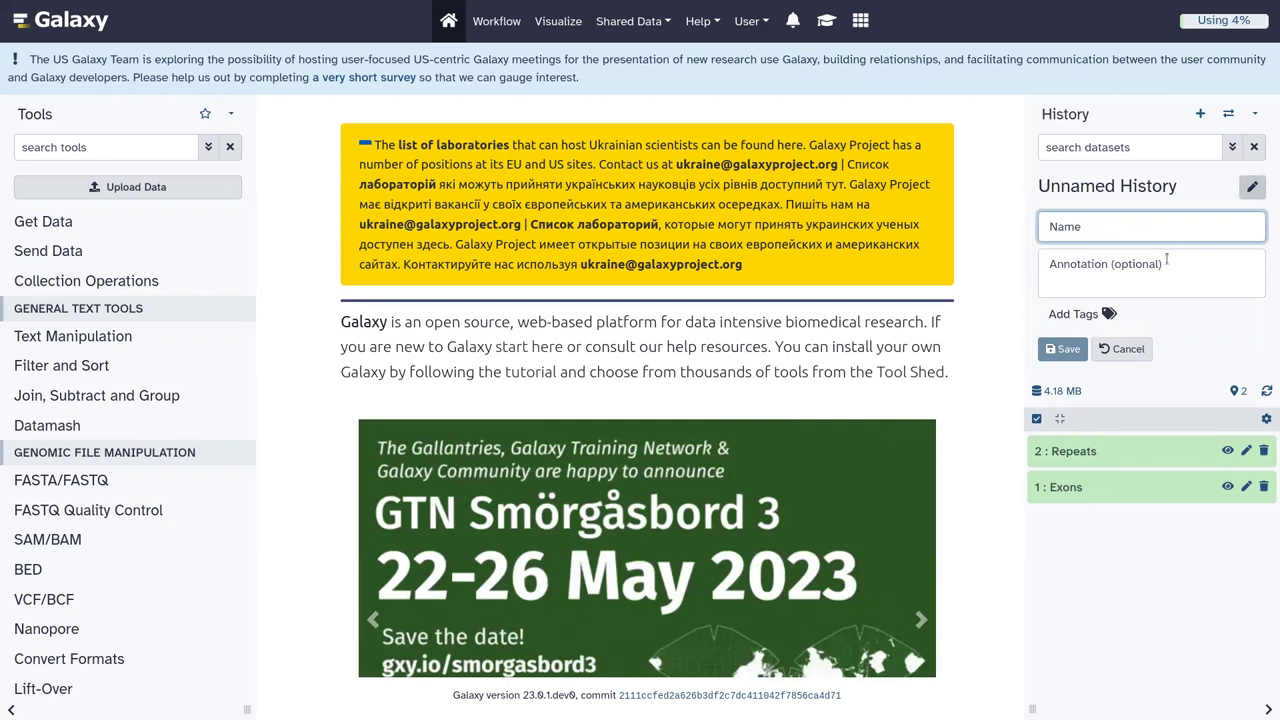
type("Ex")
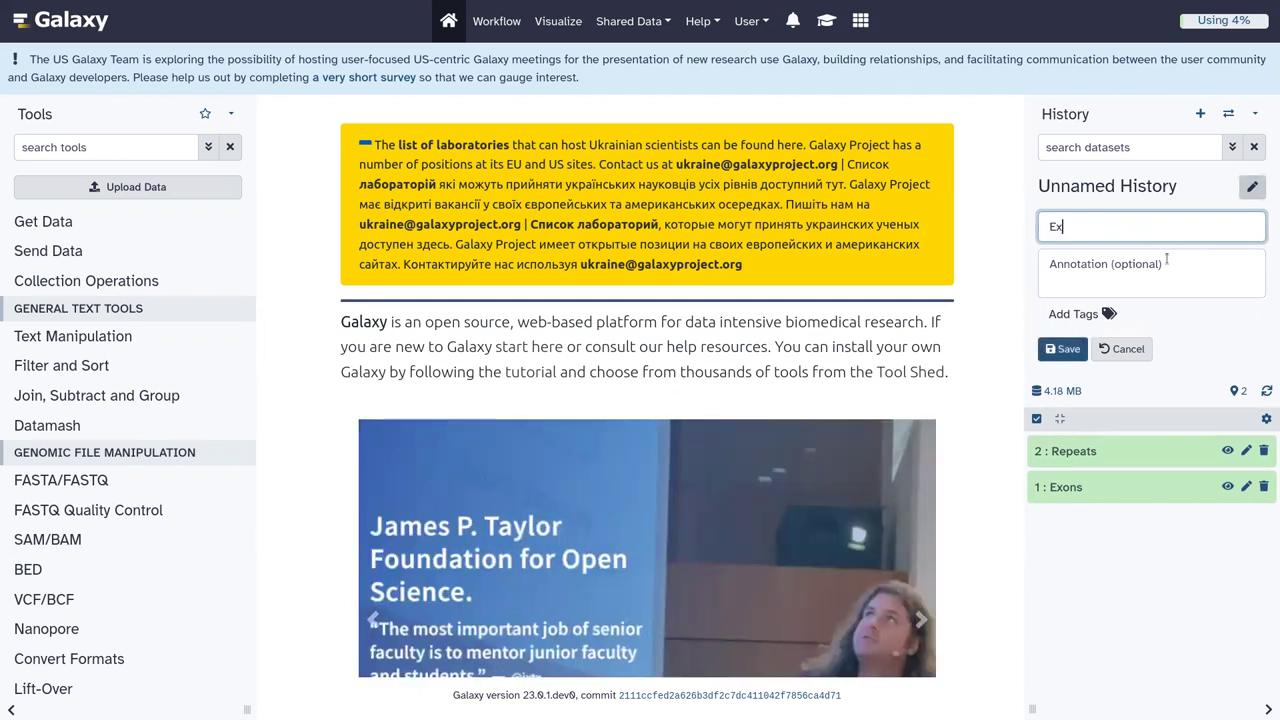
type("ample history")
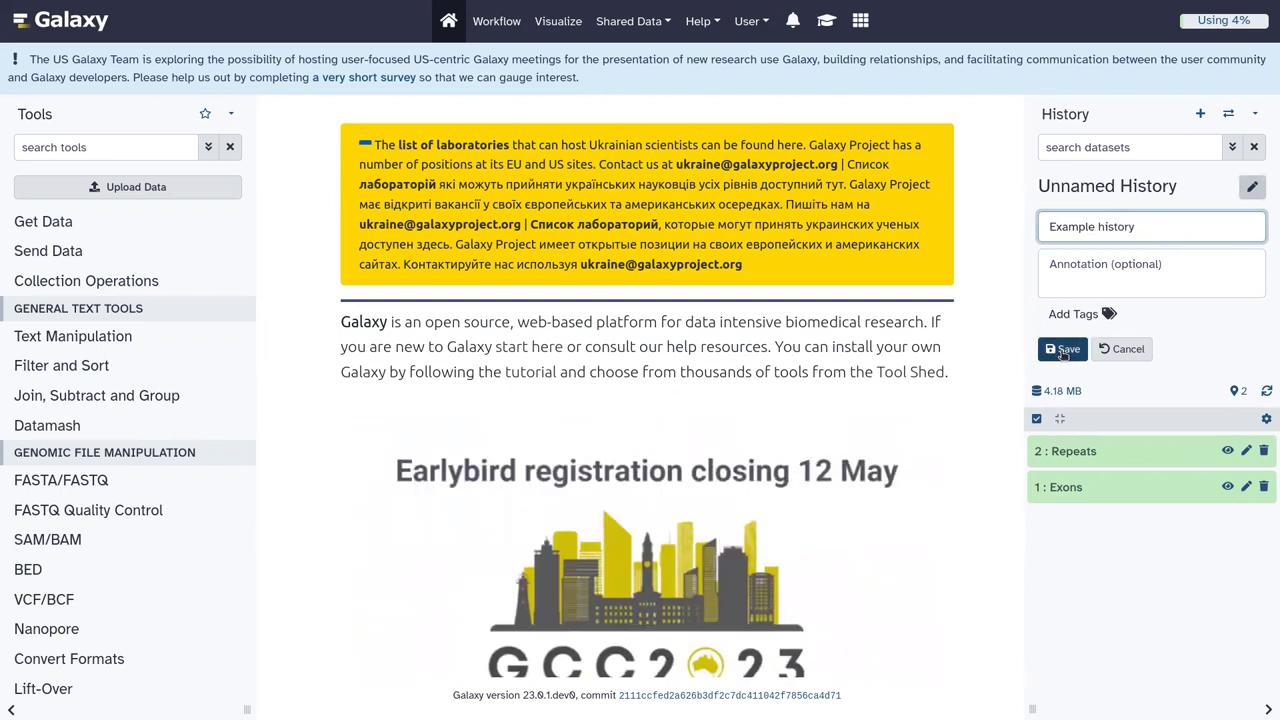
left_click(1063, 350)
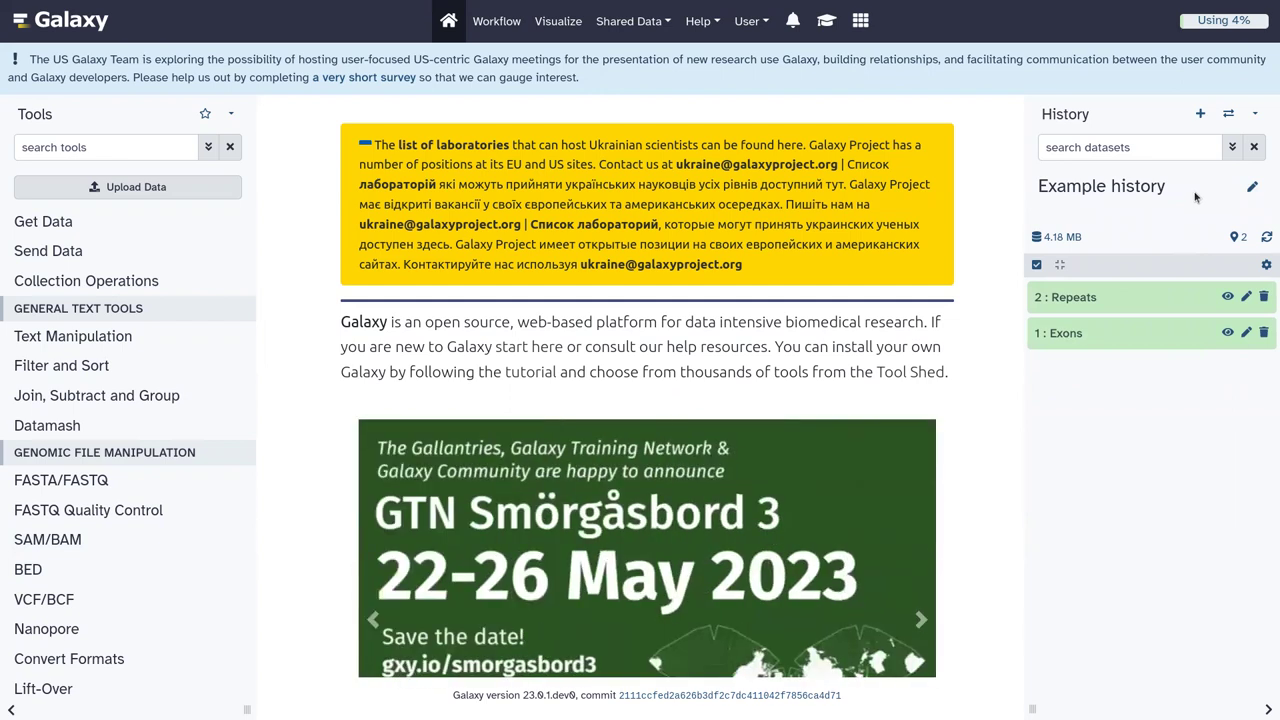
Reopen the history's details for editing and add the tag "projectA"
left_click(1250, 188)
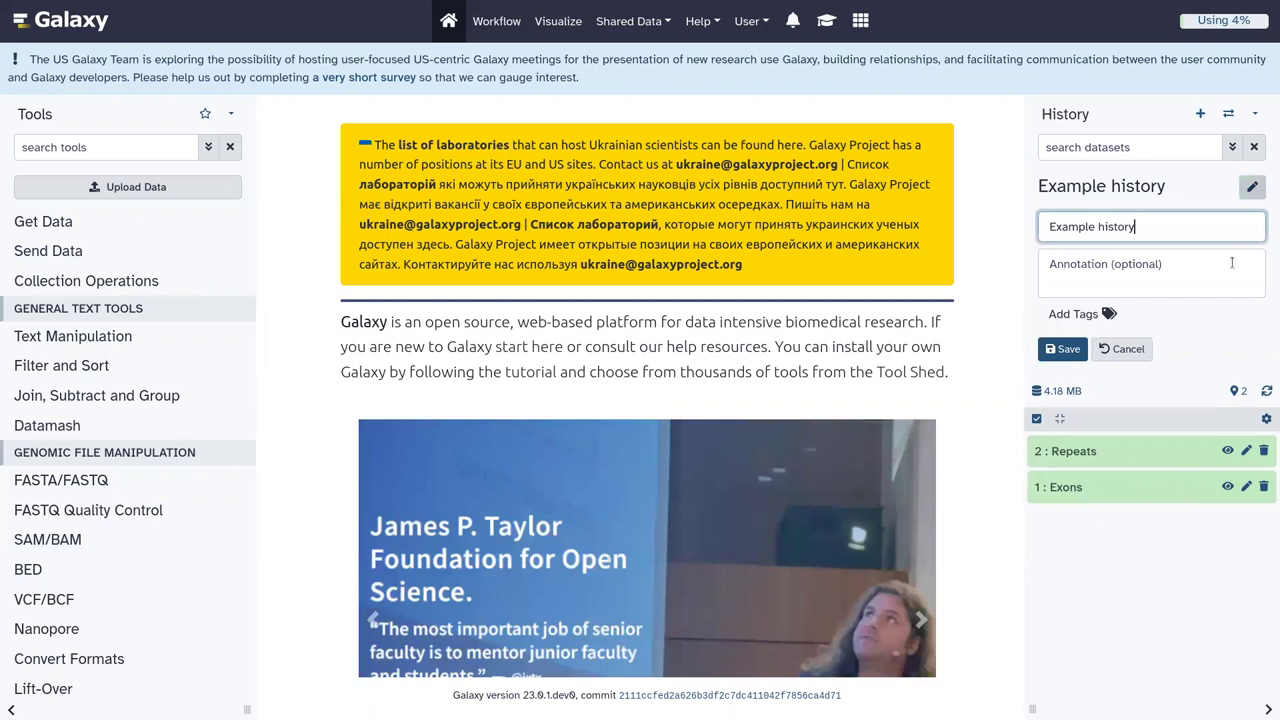
left_click(1108, 314)
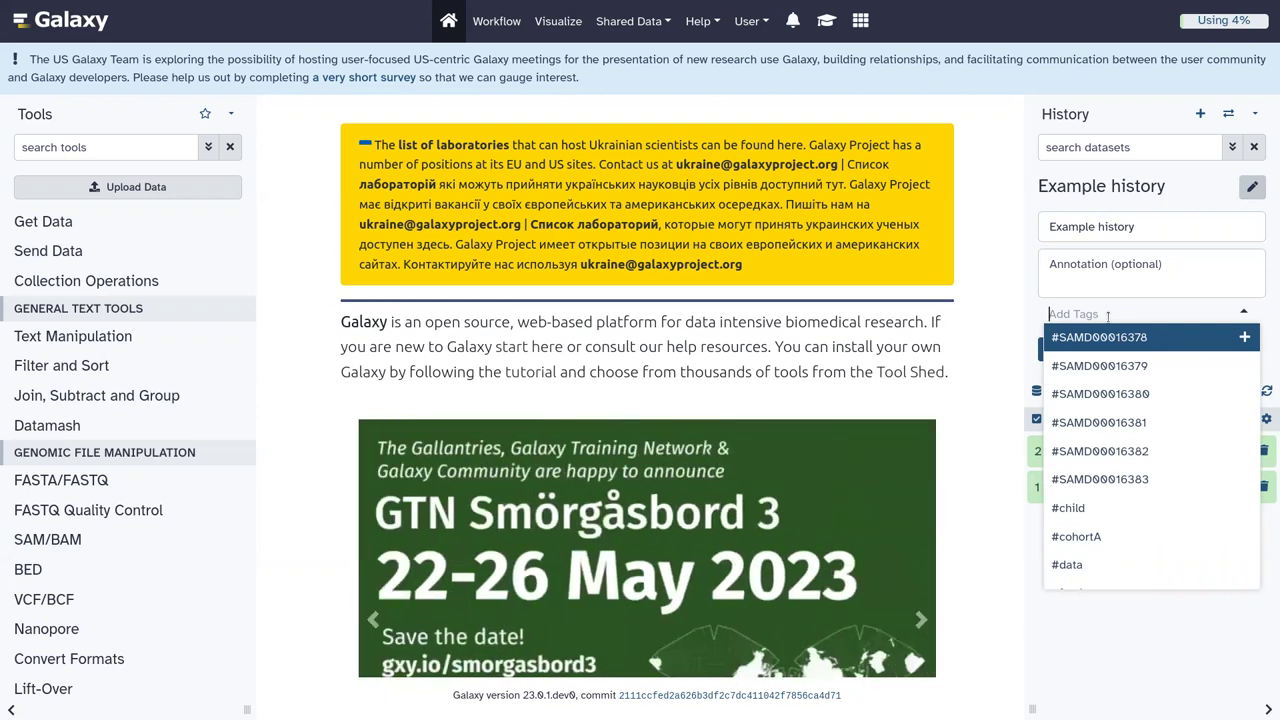
scroll(1120, 424, "down", 10)
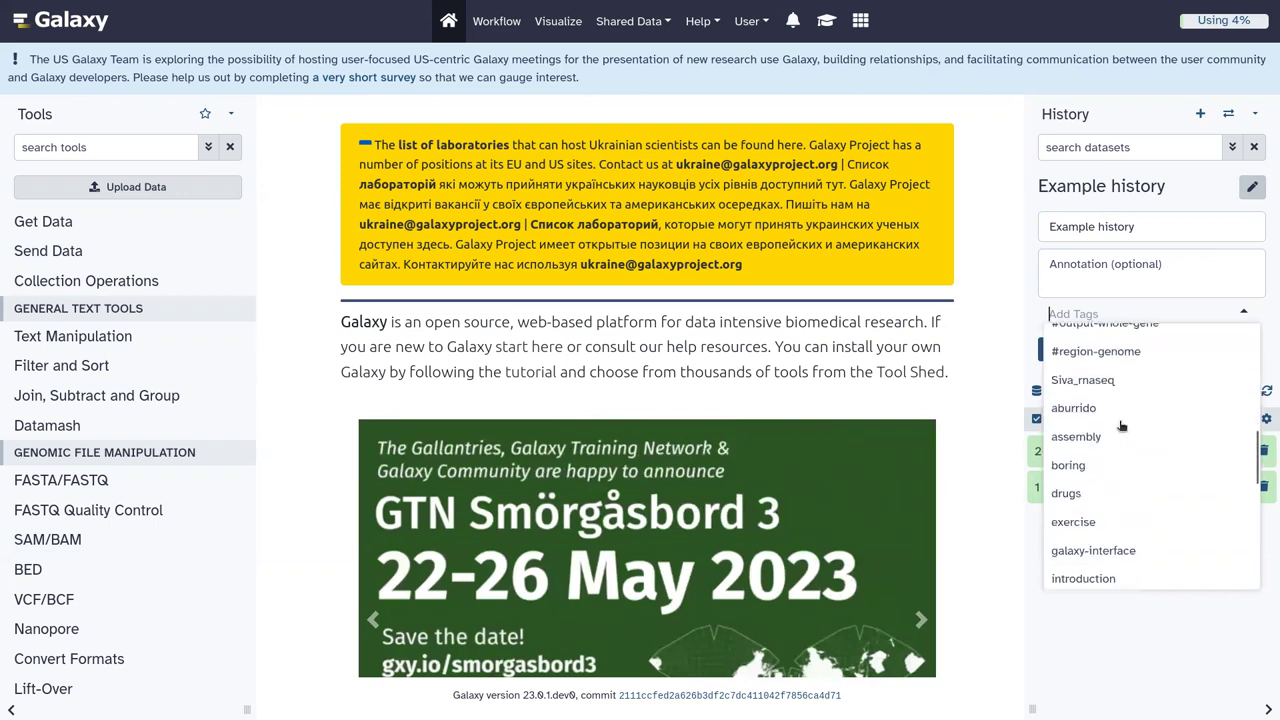
scroll(1121, 426, "down", 3)
scroll(1122, 424, "up", 12)
type("project")
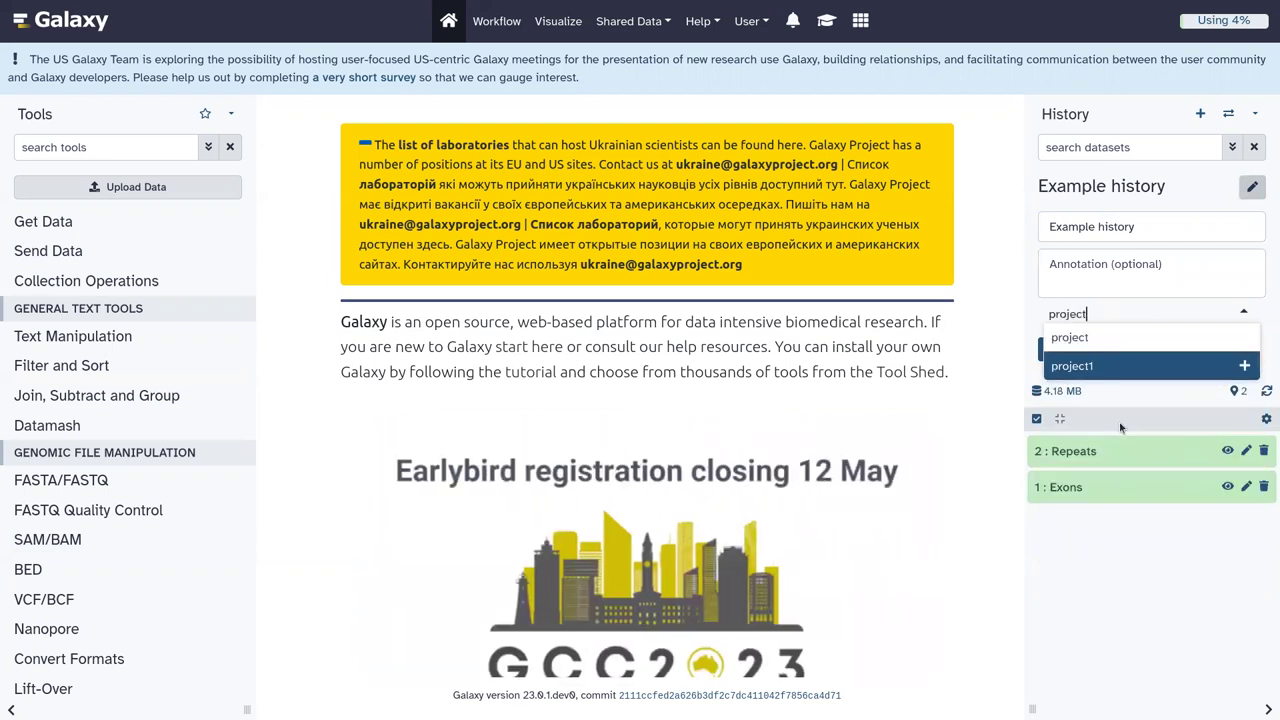
type("A")
key("Return")
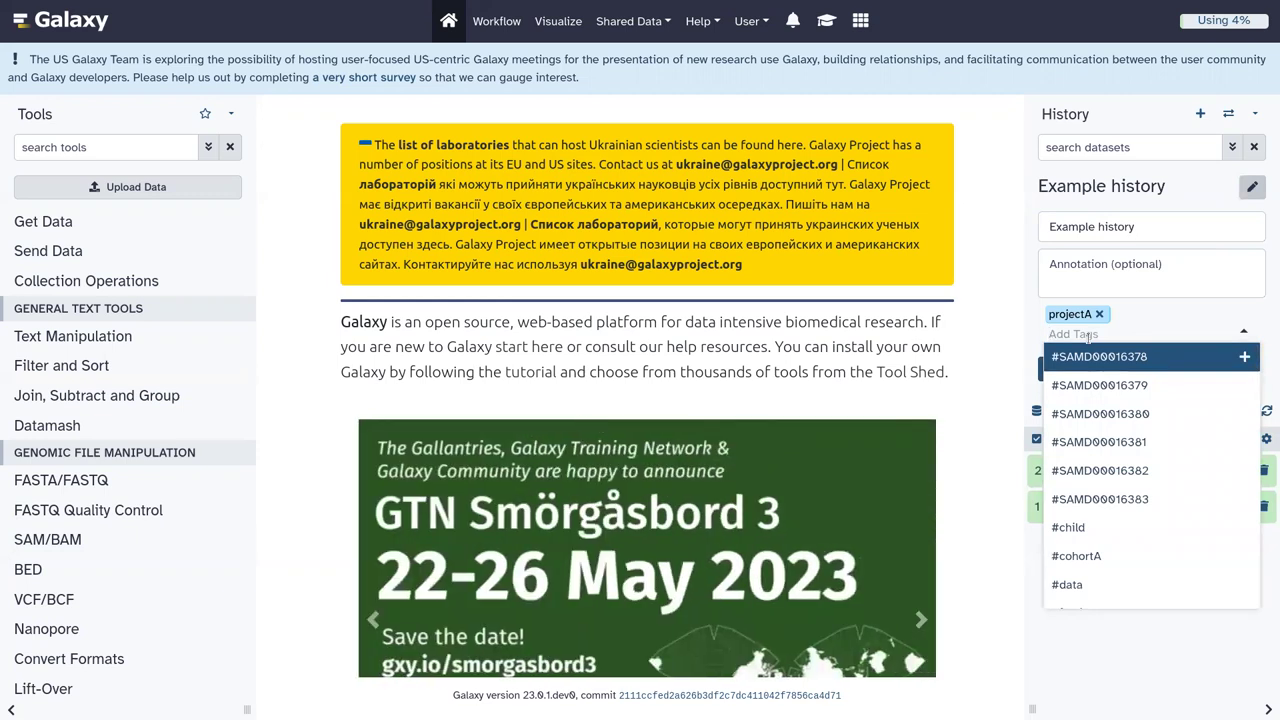
Add the tag "cohort17" to the history and remove it again
type("cohort")
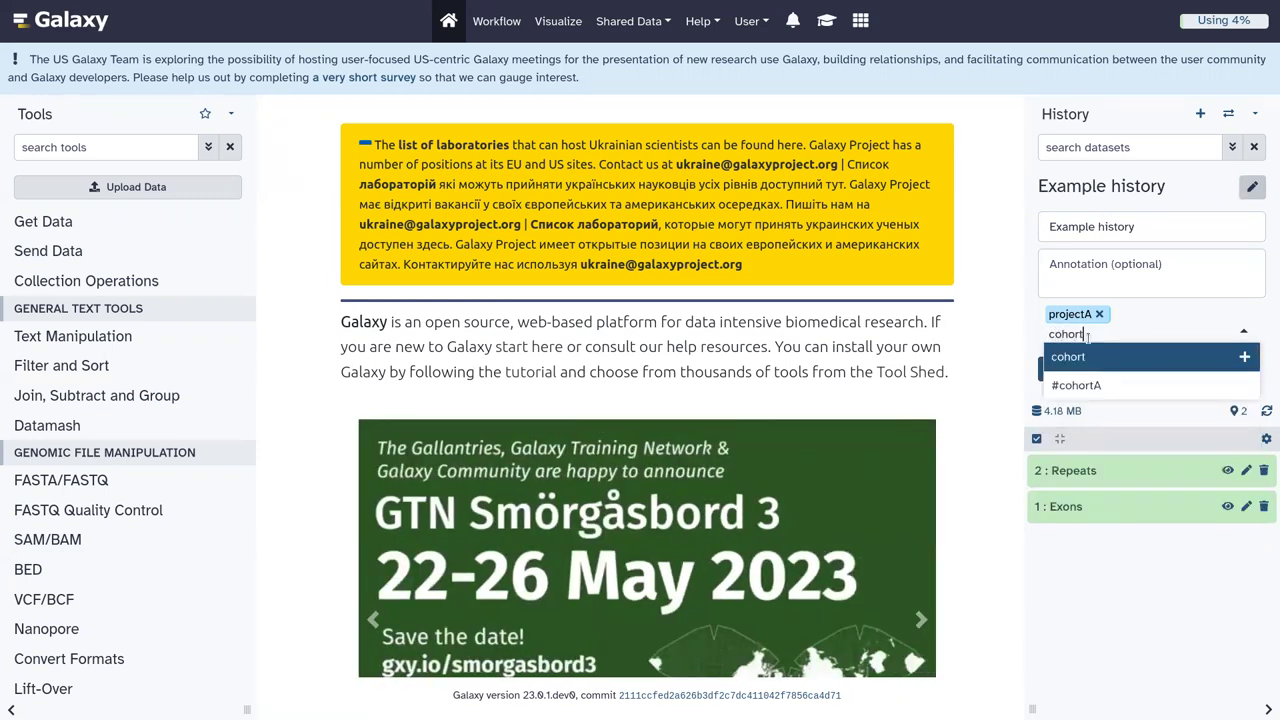
type("17")
key("Return")
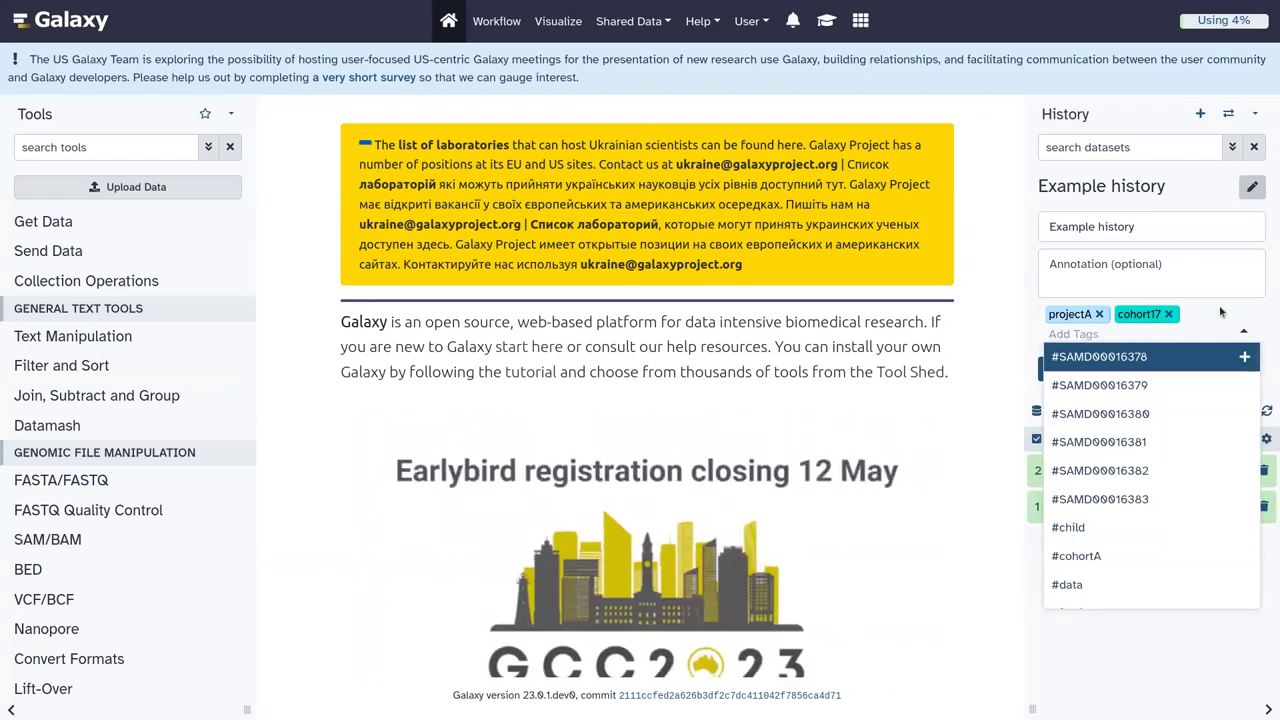
left_click(1135, 675)
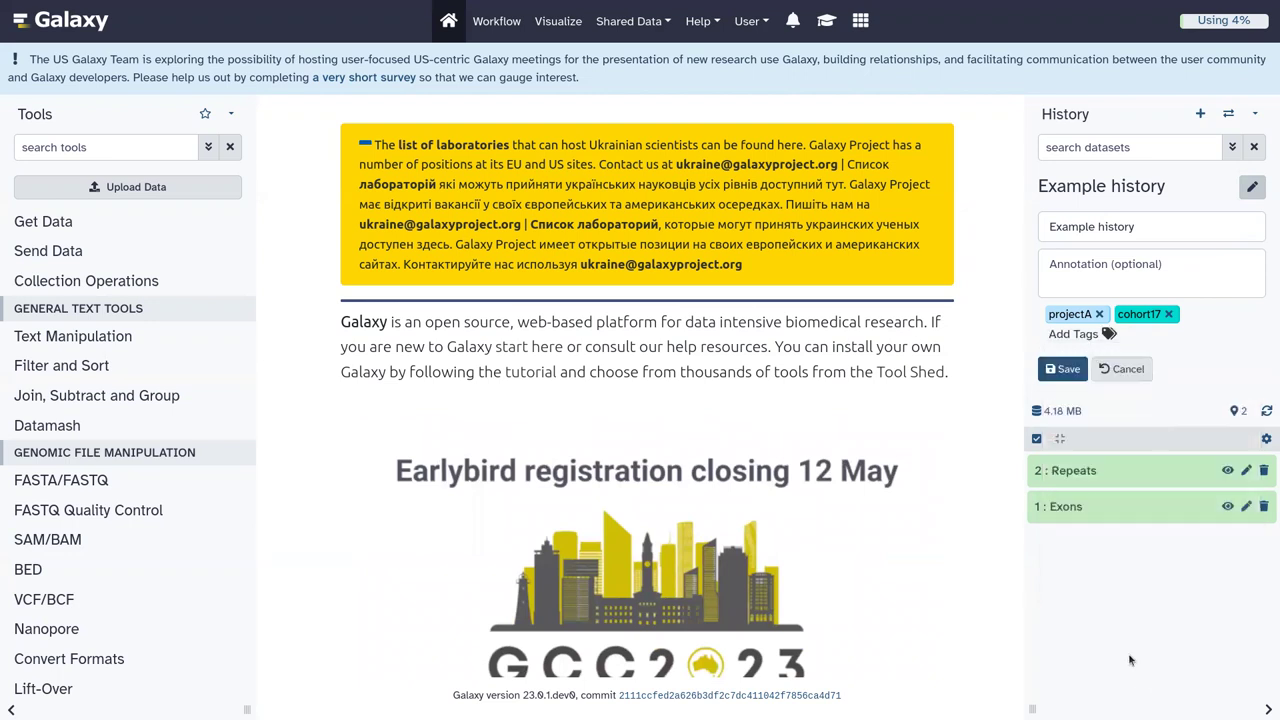
left_click(1169, 314)
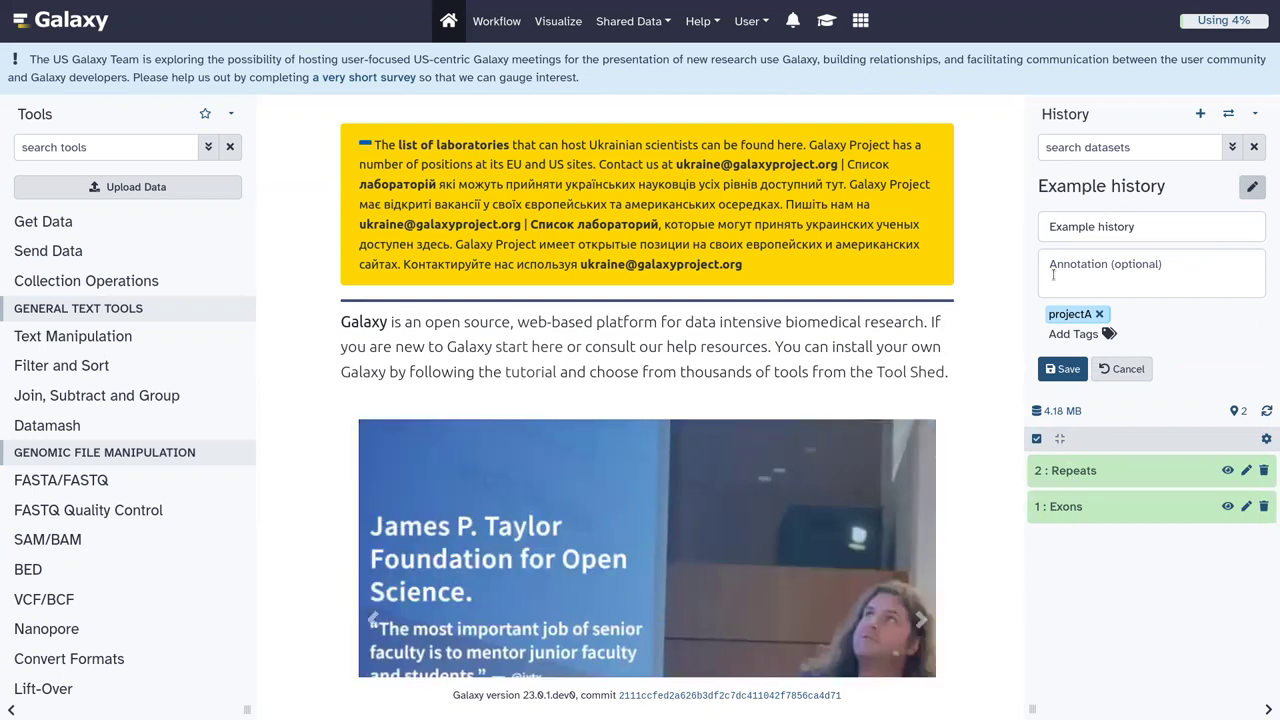
Annotate the history with "This history contains an analysis of .." and save its details
left_click(1065, 279)
type("The")
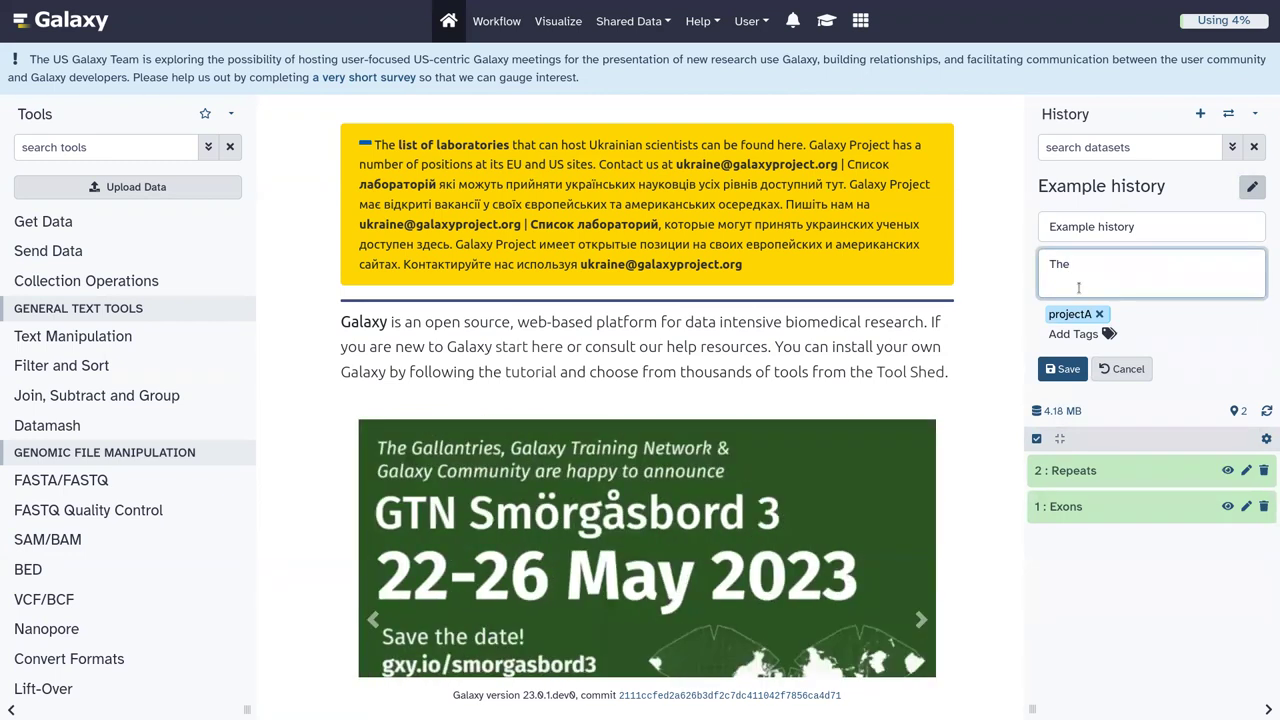
type("s history co")
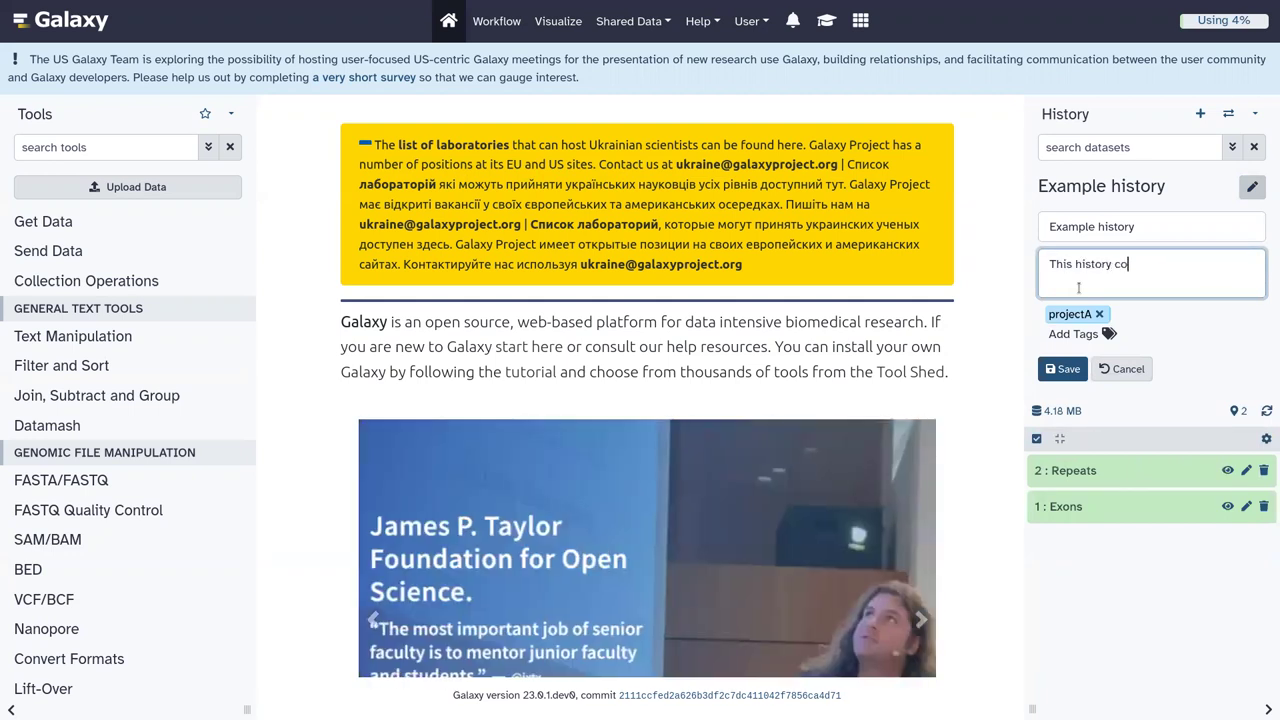
type("ntains an analysis of .")
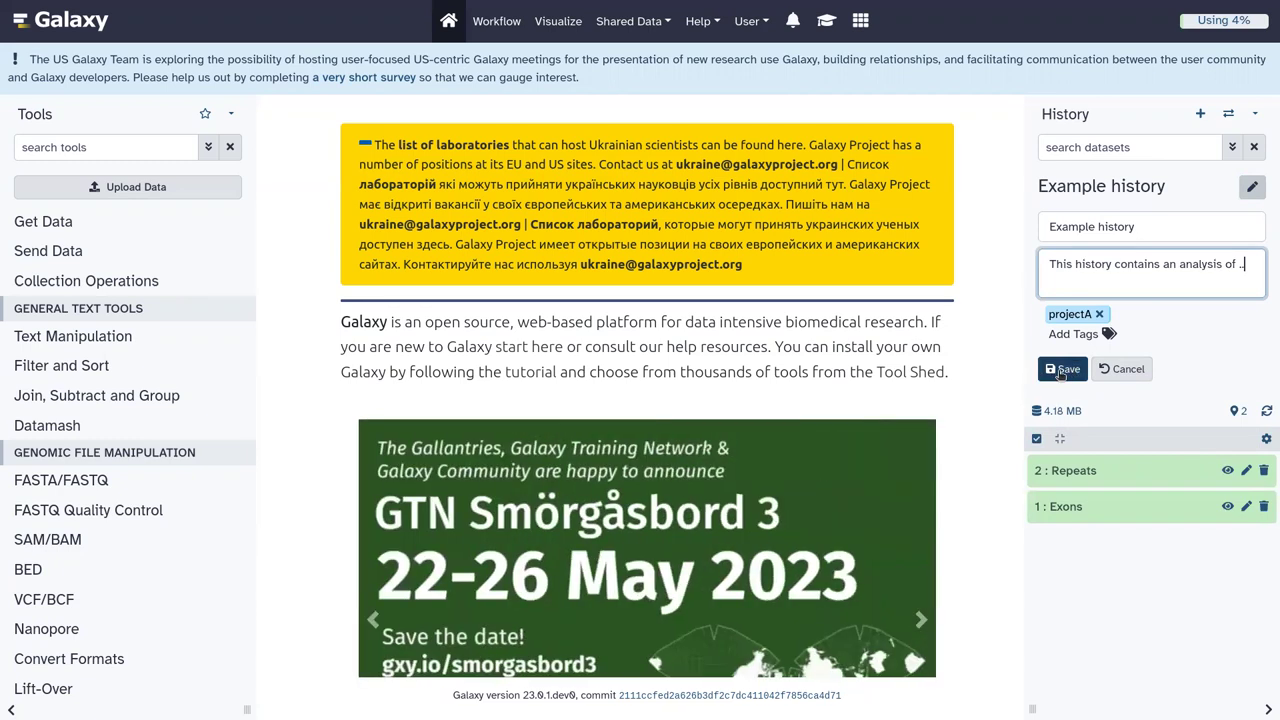
left_click(1060, 371)
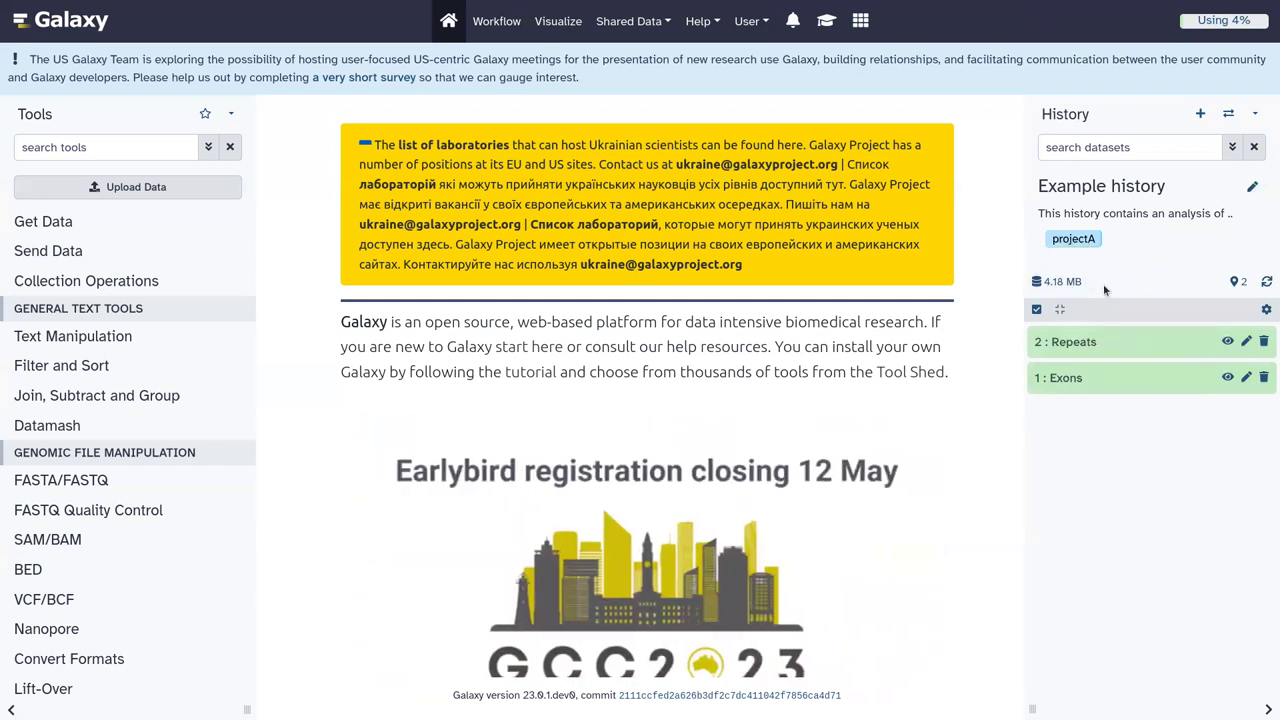
Reopen the training tutorial and look through the renaming, tagging and annotating instructions down to the History Panel Datasets section
left_click(826, 20)
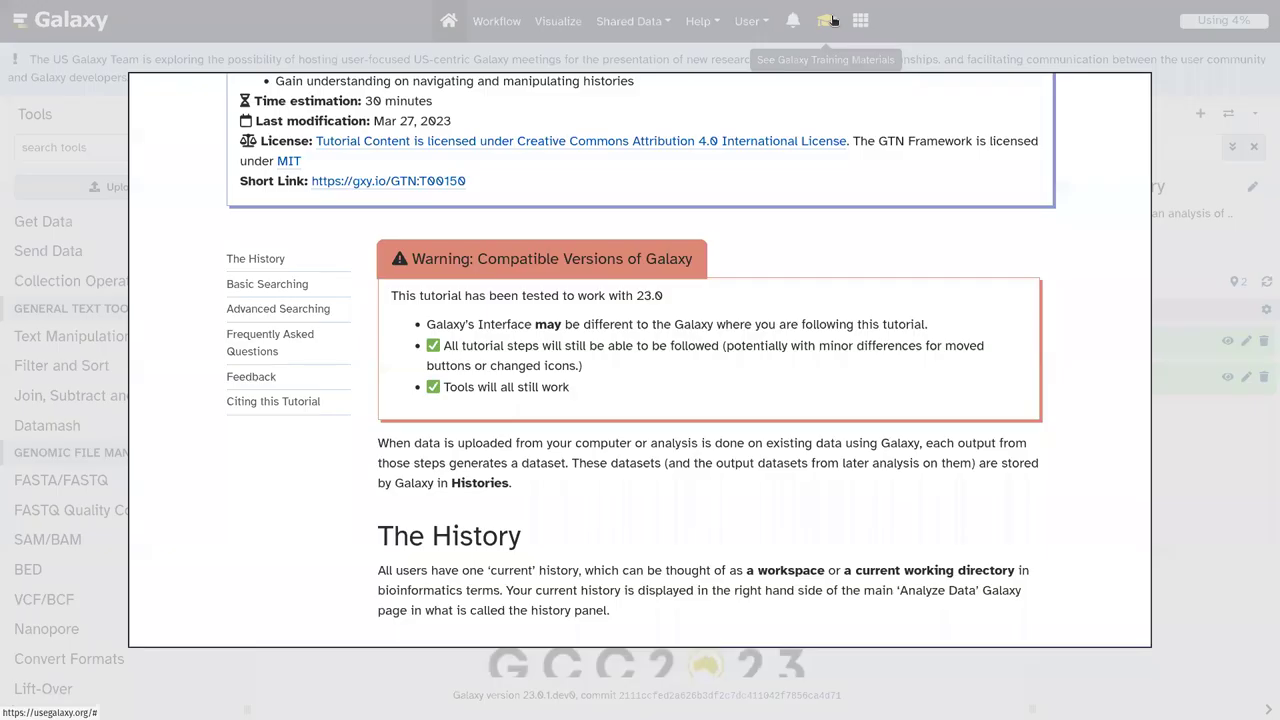
scroll(808, 306, "down", 5)
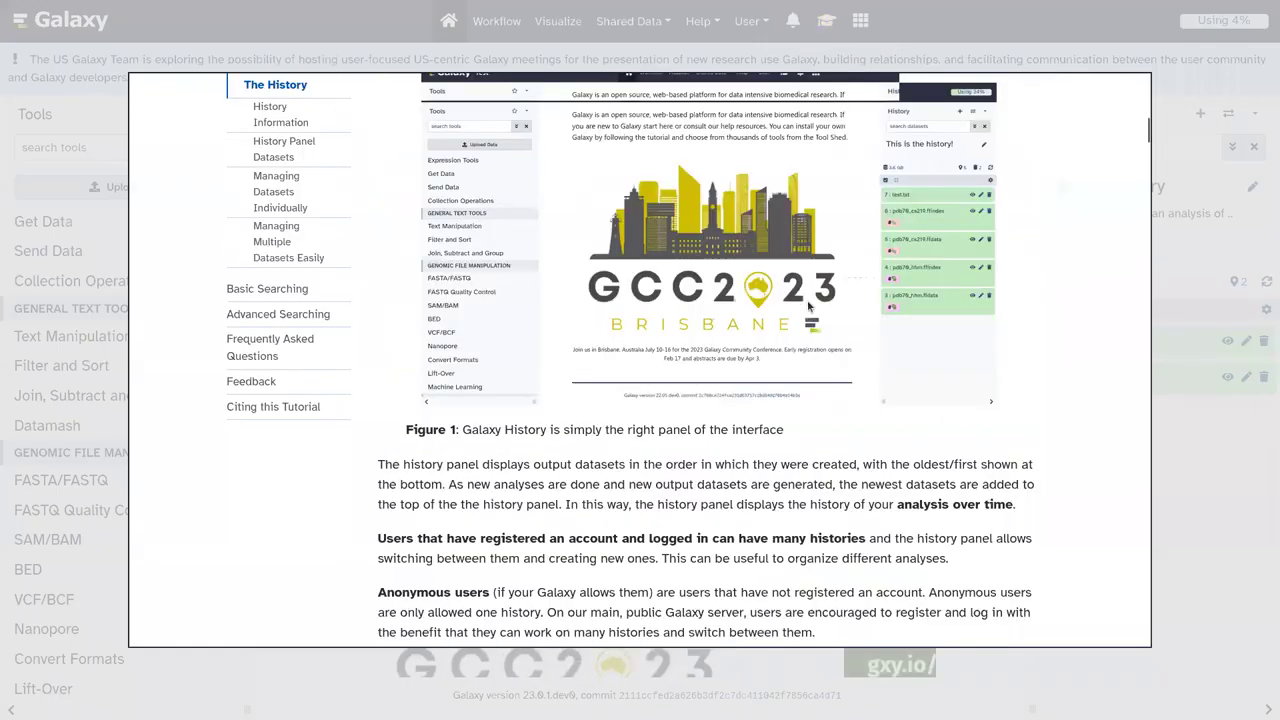
scroll(808, 306, "down", 10)
scroll(972, 405, "down", 3)
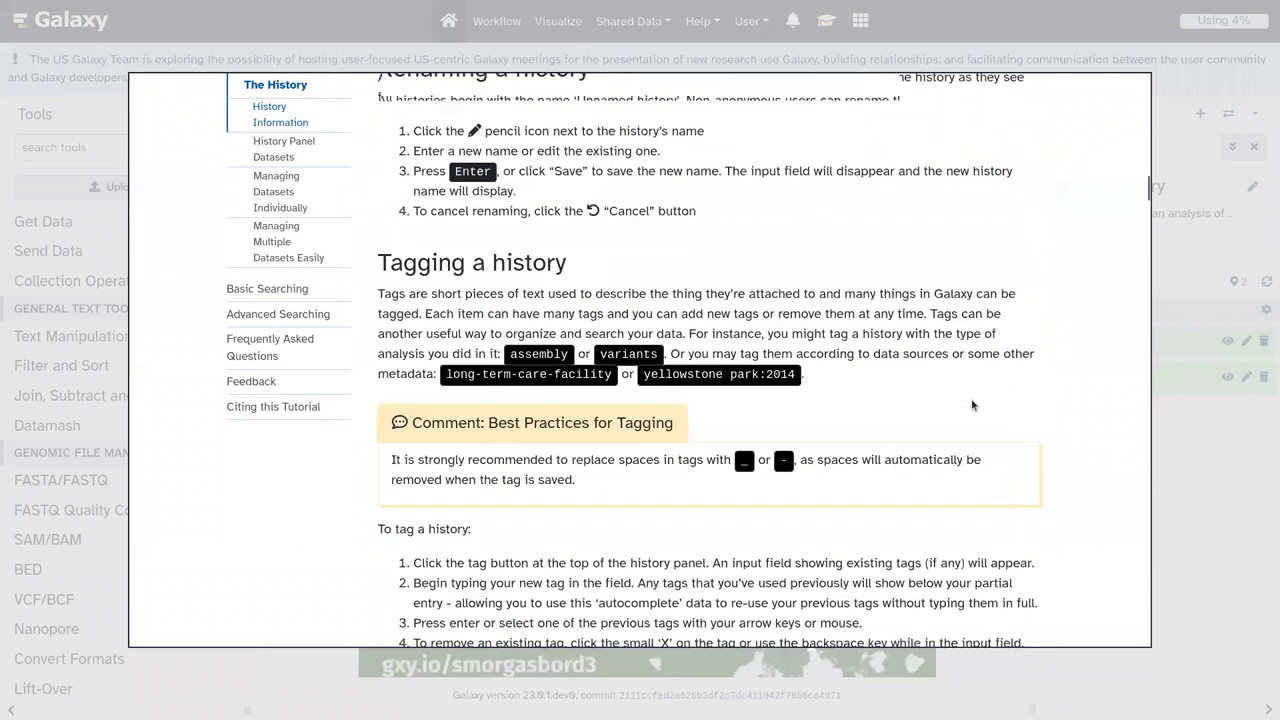
scroll(972, 405, "down", 10)
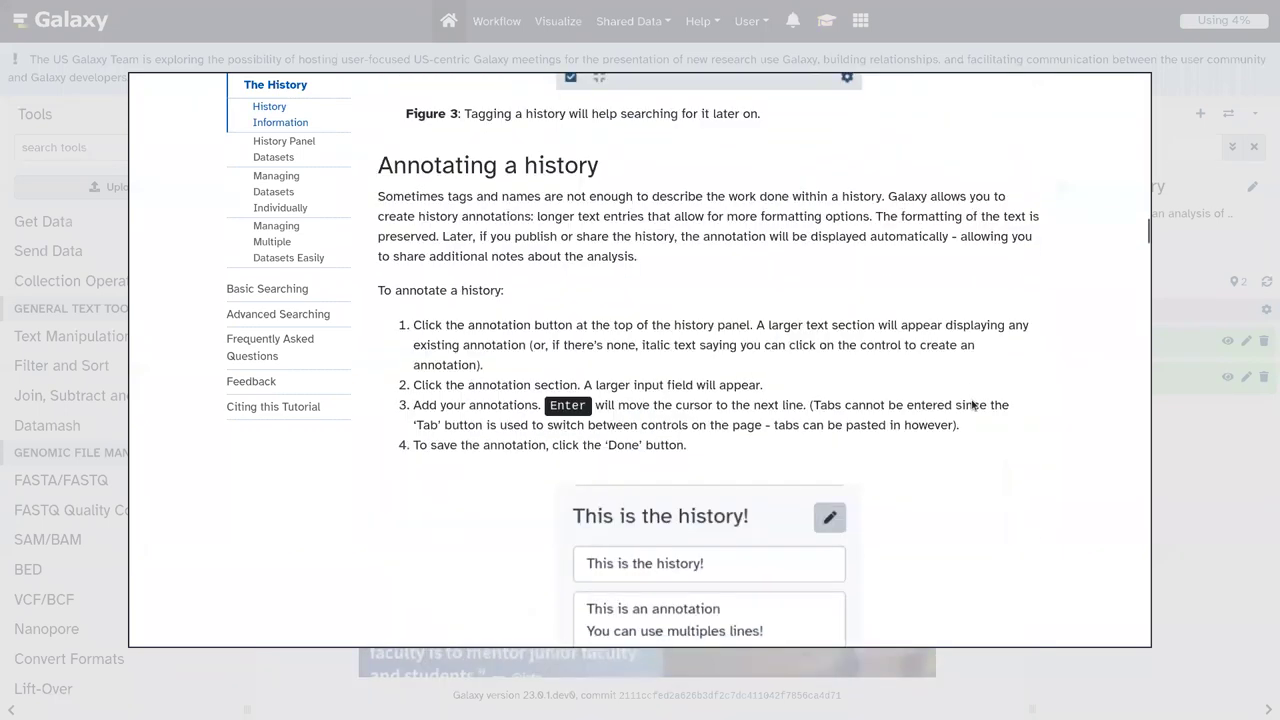
scroll(972, 405, "down", 10)
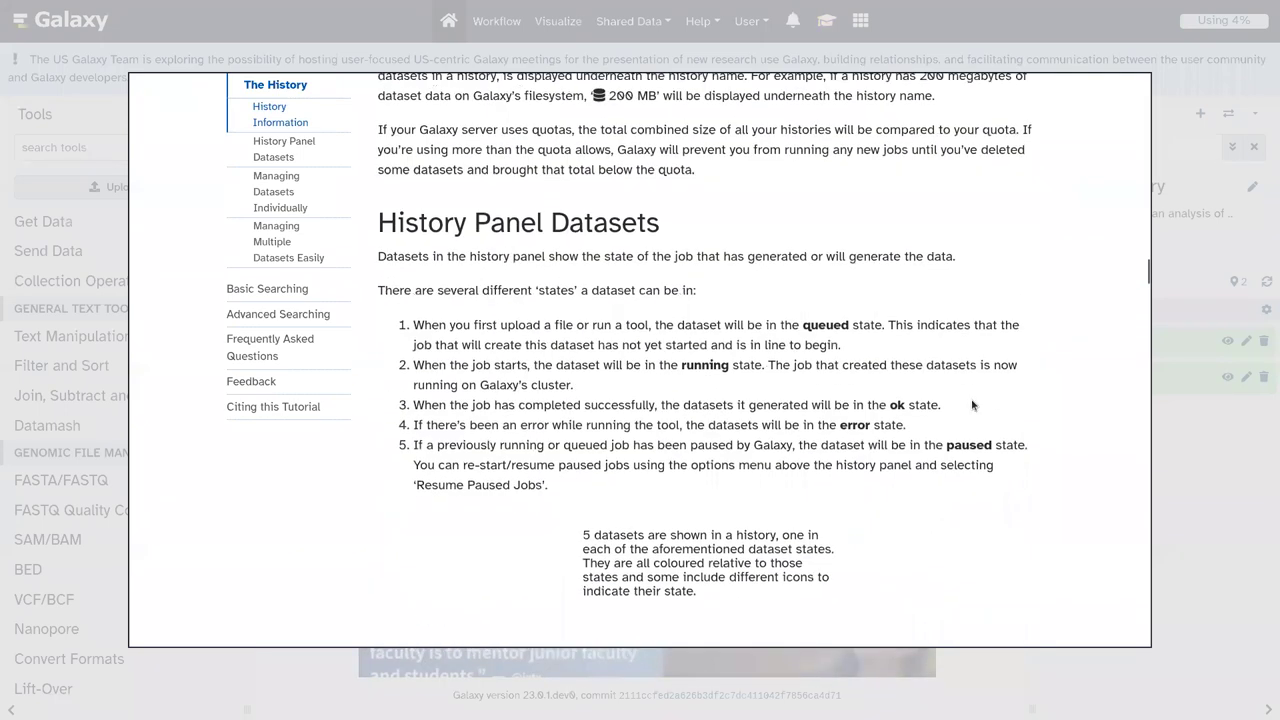
Examine the tutorial's dataset states figure and the dataset summary view controls, and return to the history
scroll(972, 405, "down", 2)
scroll(972, 405, "down", 2)
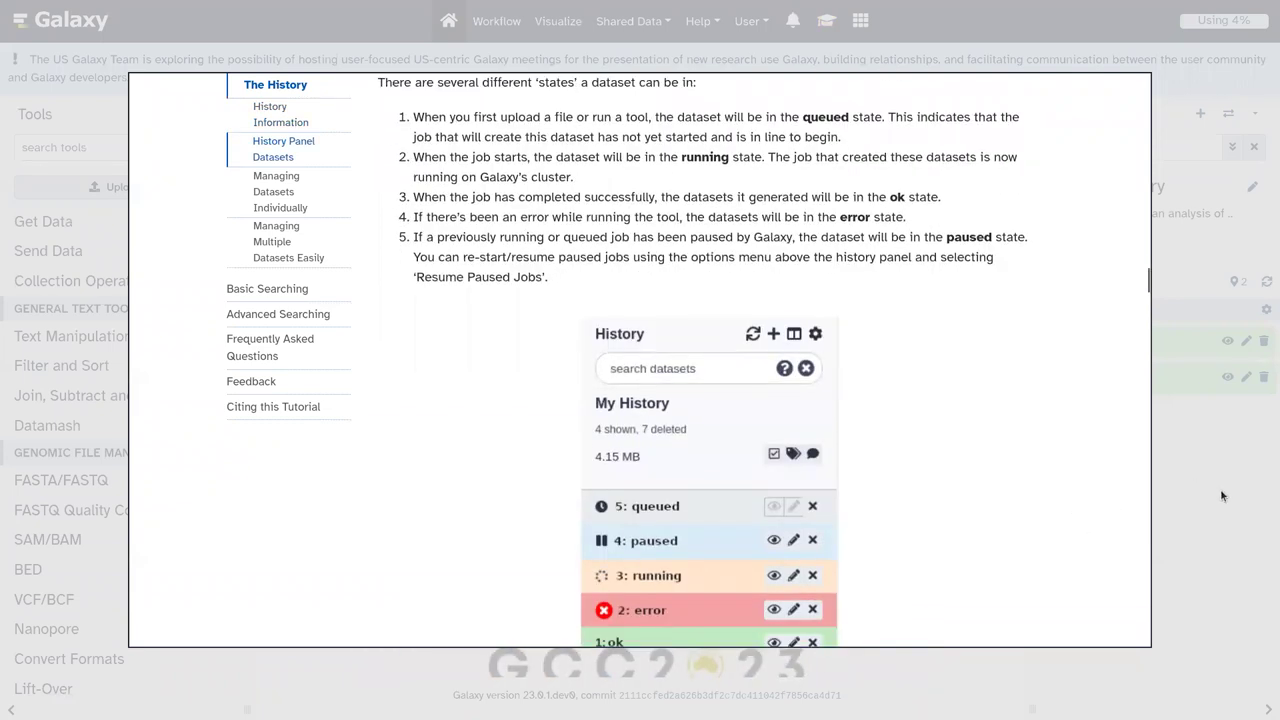
left_click(1186, 487)
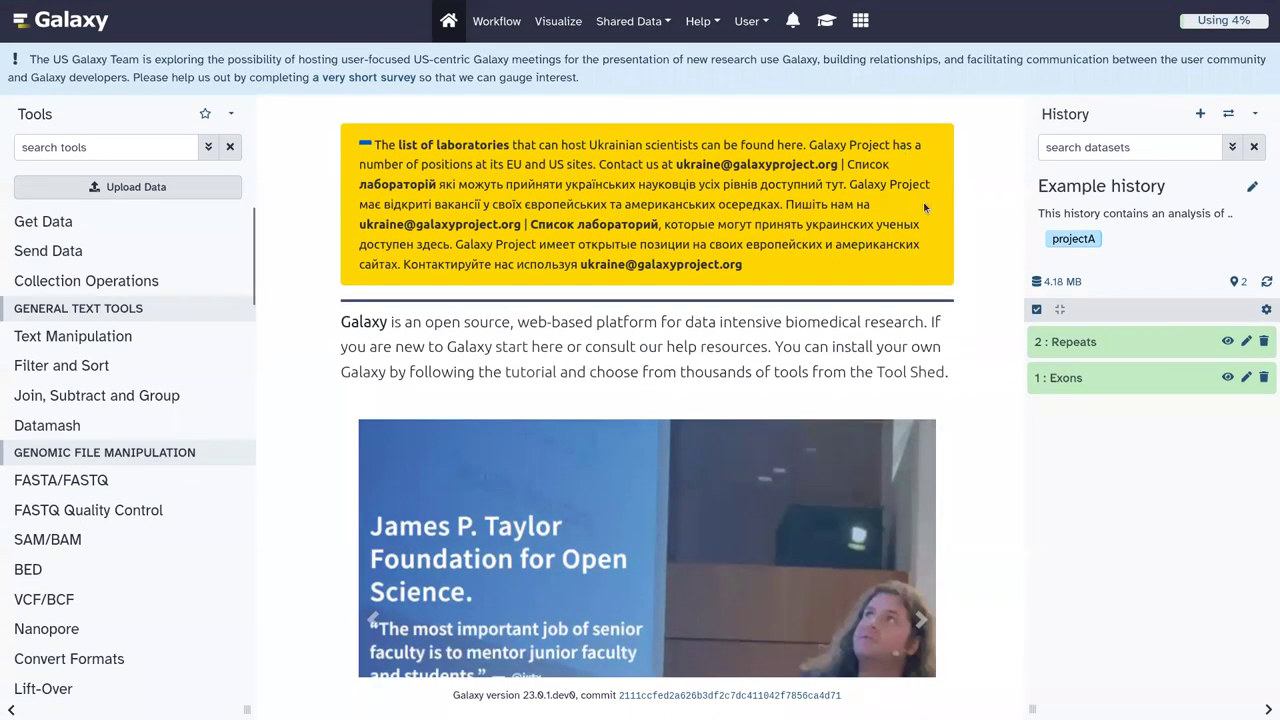
left_click(826, 20)
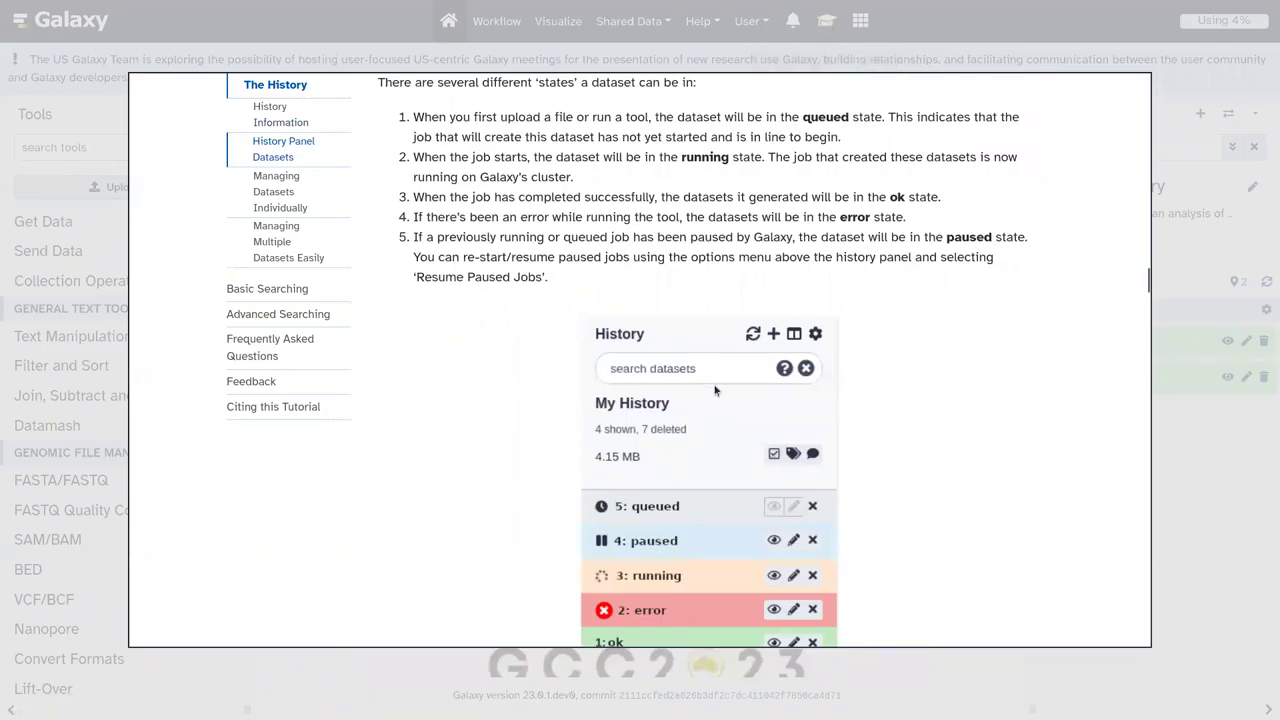
scroll(715, 390, "down", 2)
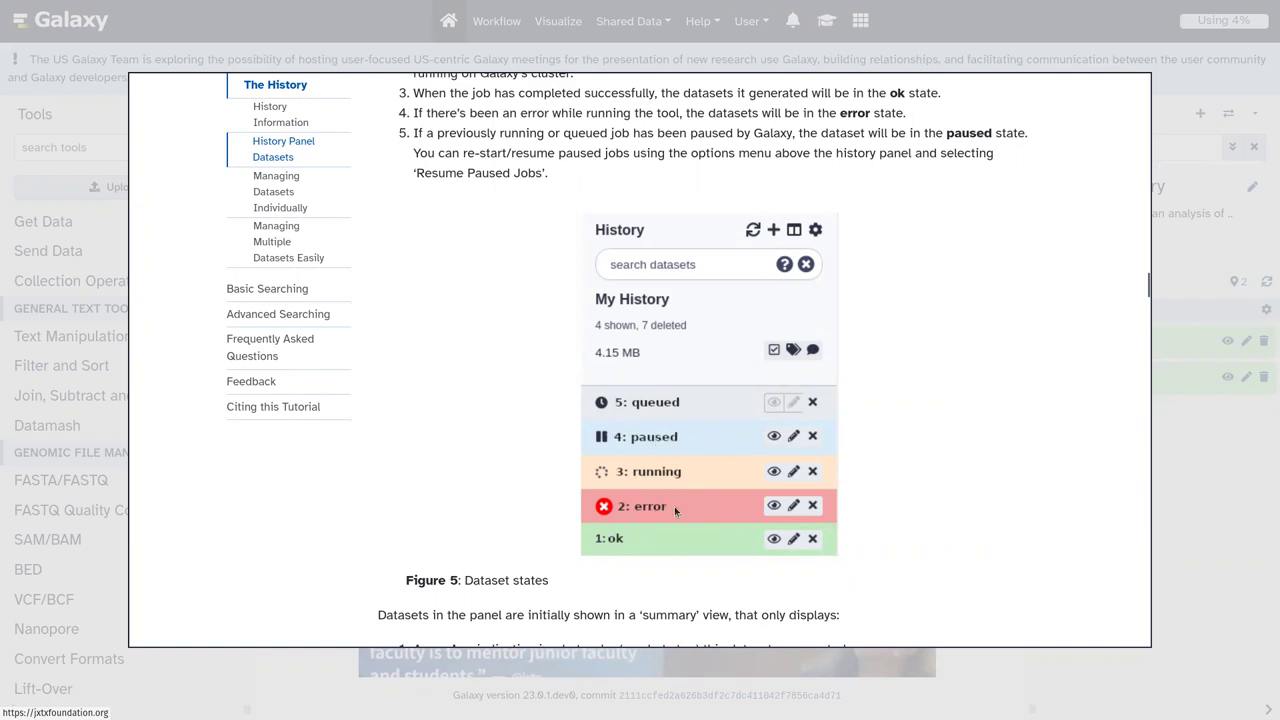
scroll(576, 490, "down", 5)
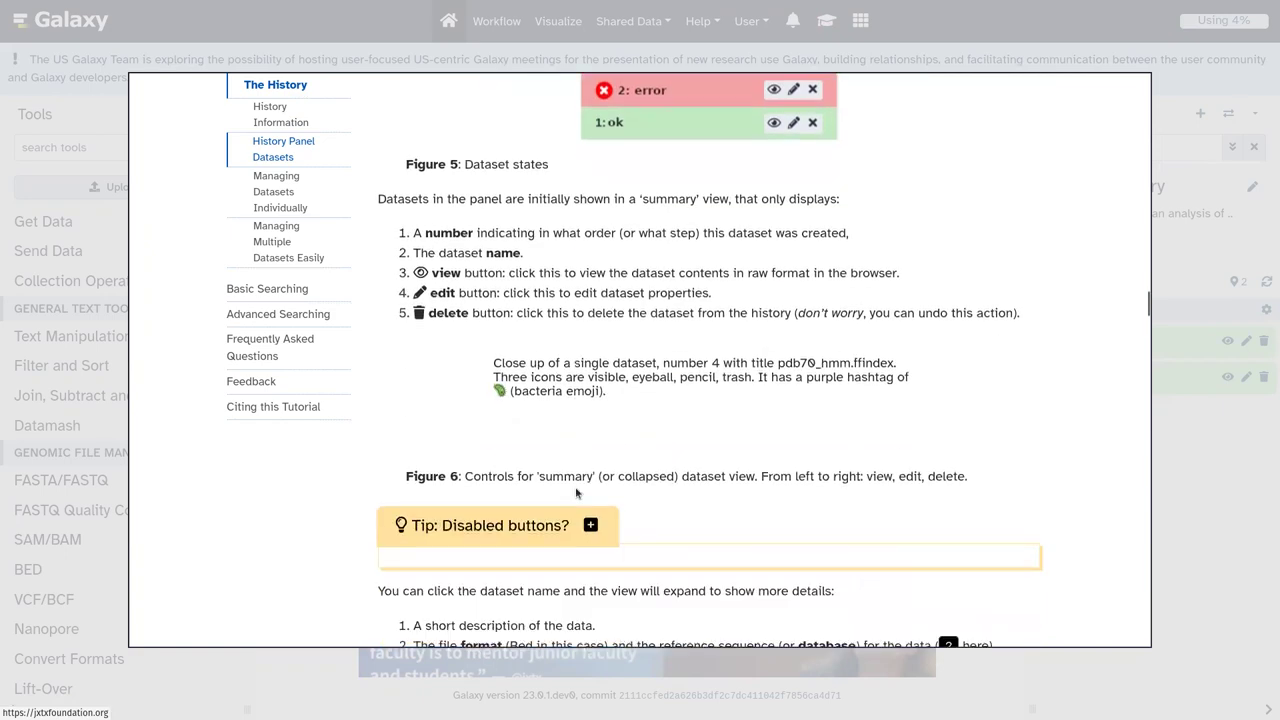
left_click(1200, 538)
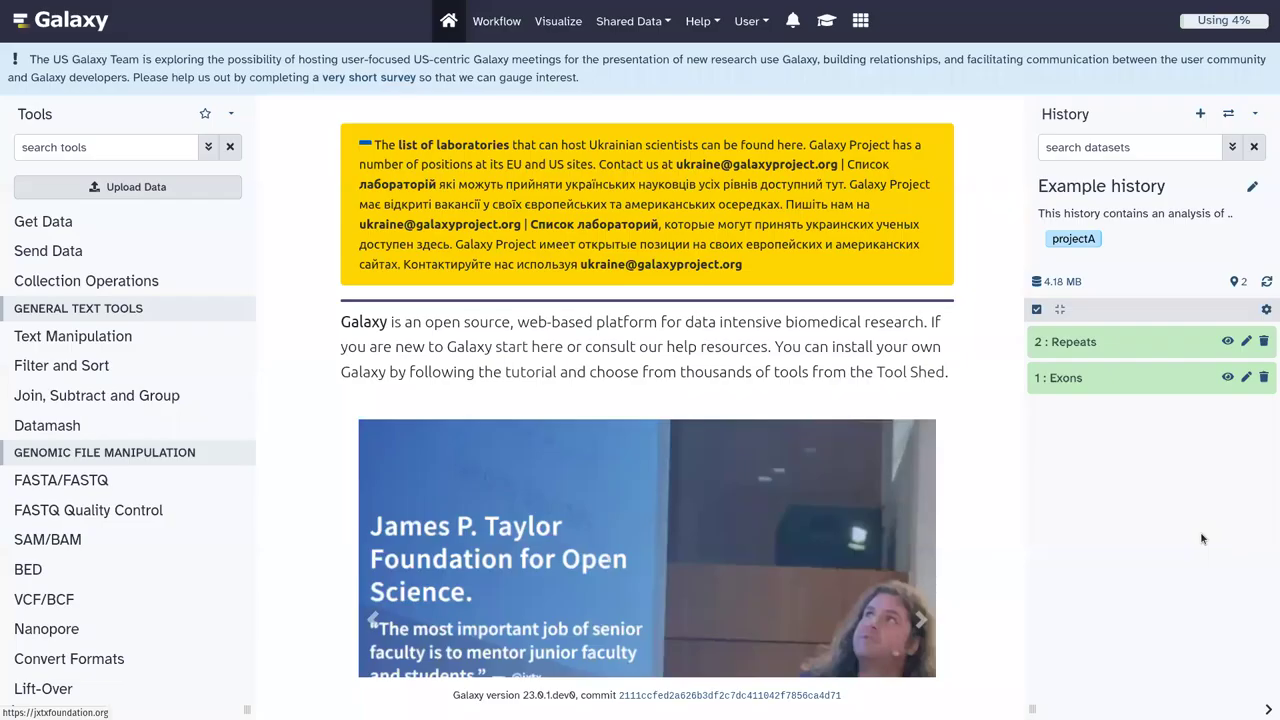
Expand the Repeats dataset in the history and examine its details and the columns of its data preview
left_click(1113, 343)
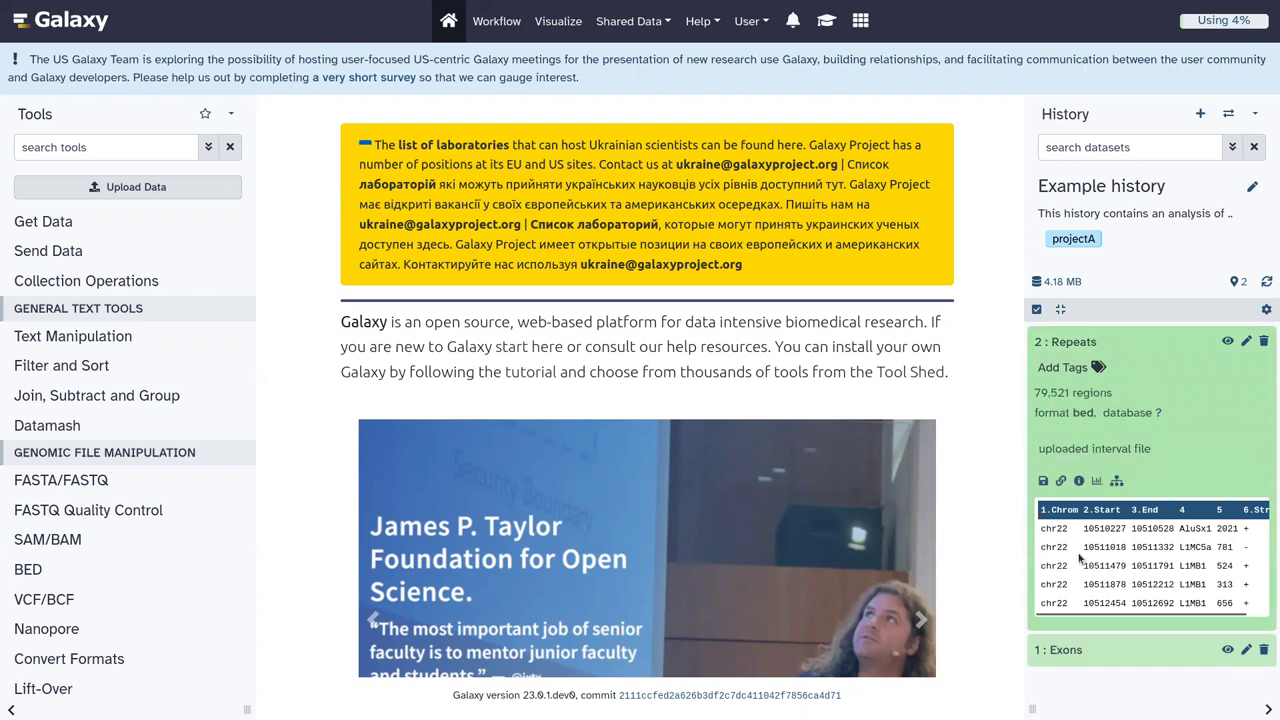
scroll(1168, 567, "right", 1)
scroll(1168, 567, "left", 1)
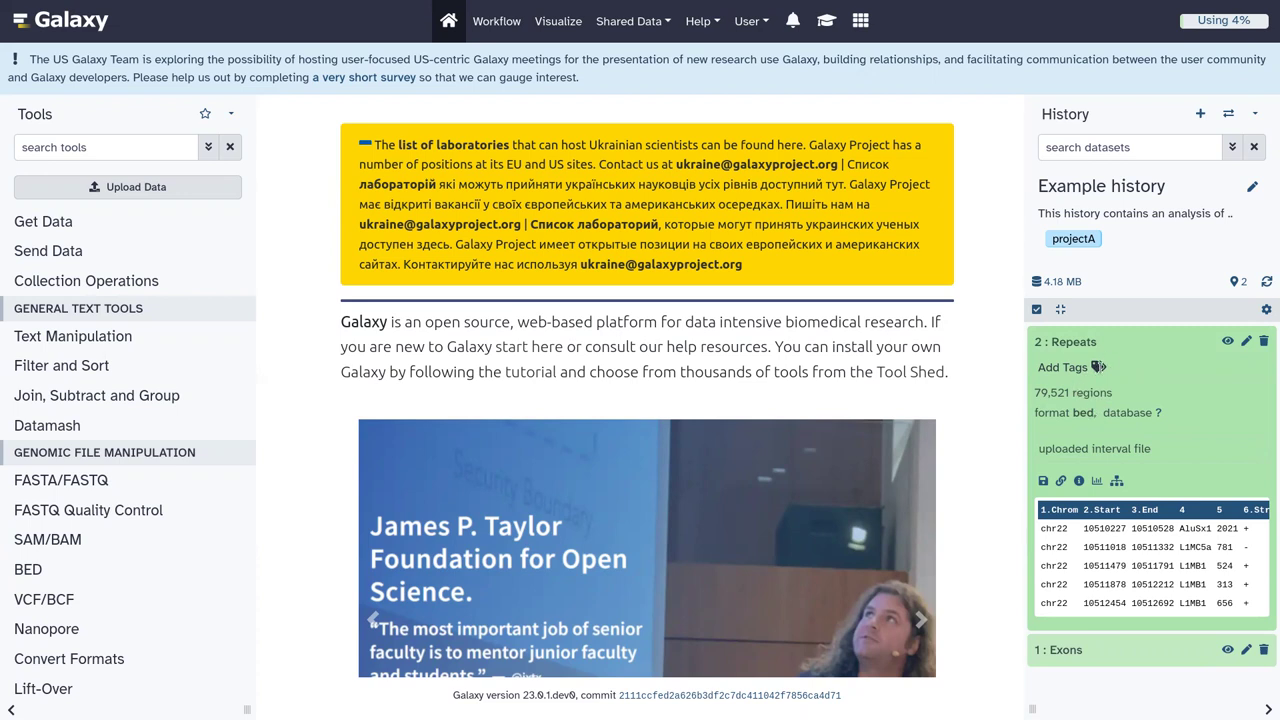
Add the existing tag "#father" to the Repeats dataset and finish tag editing
left_click(1063, 367)
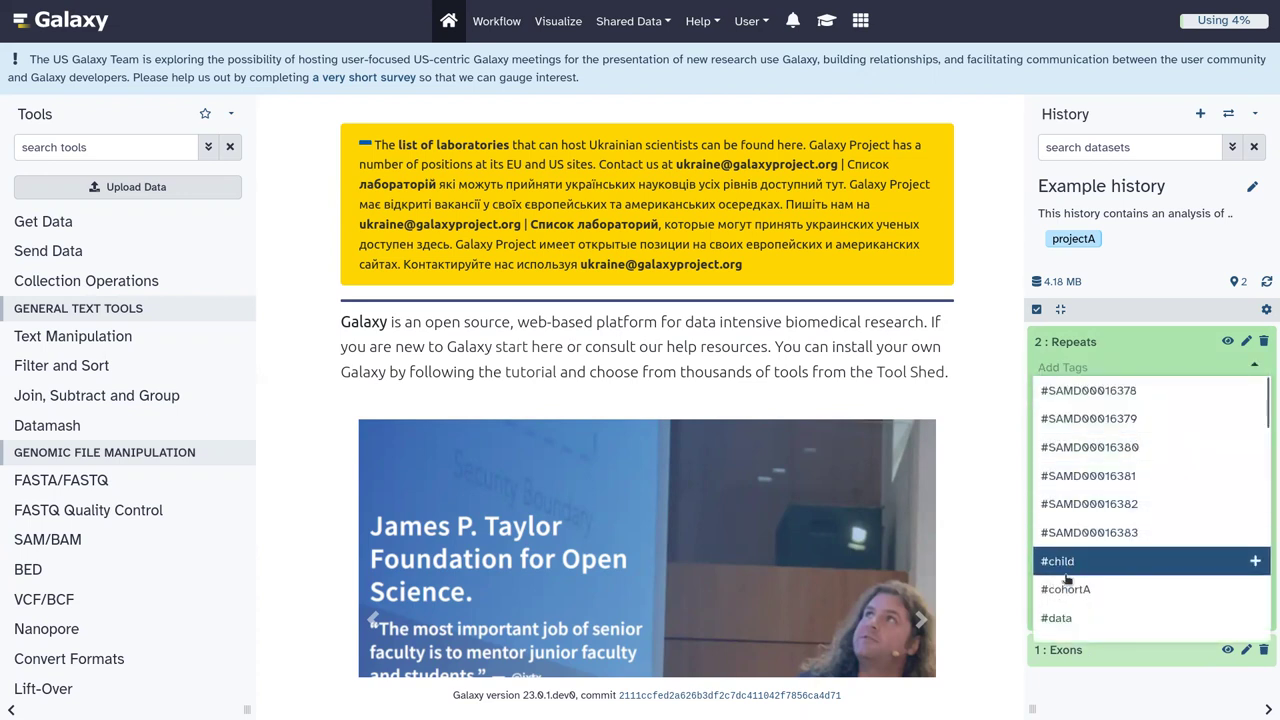
scroll(1070, 565, "down", 5)
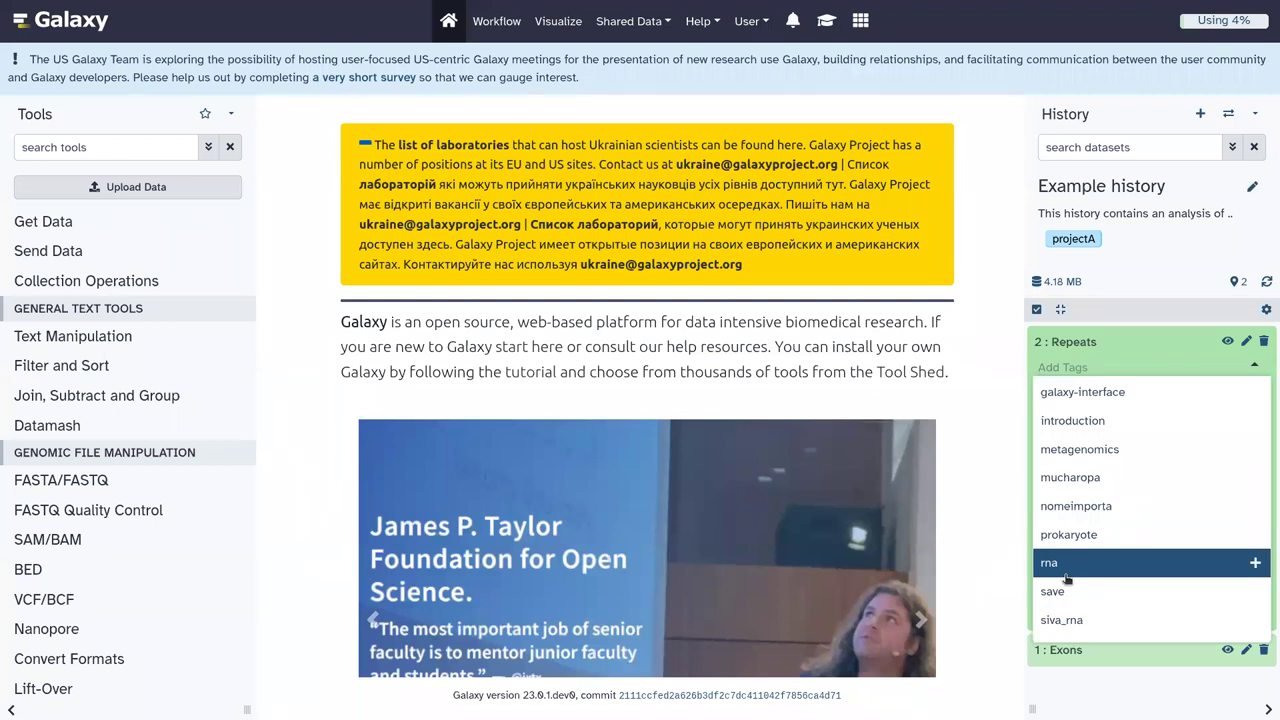
scroll(1066, 578, "up", 5)
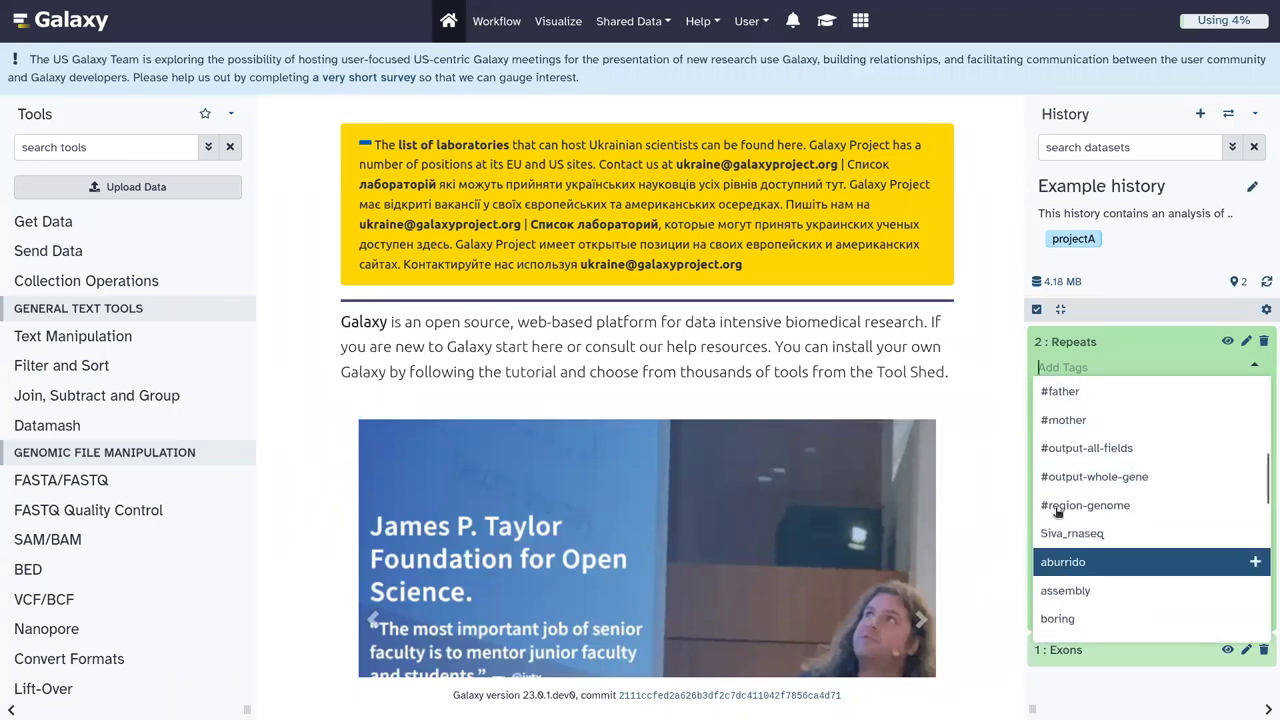
left_click(1085, 393)
key("Escape")
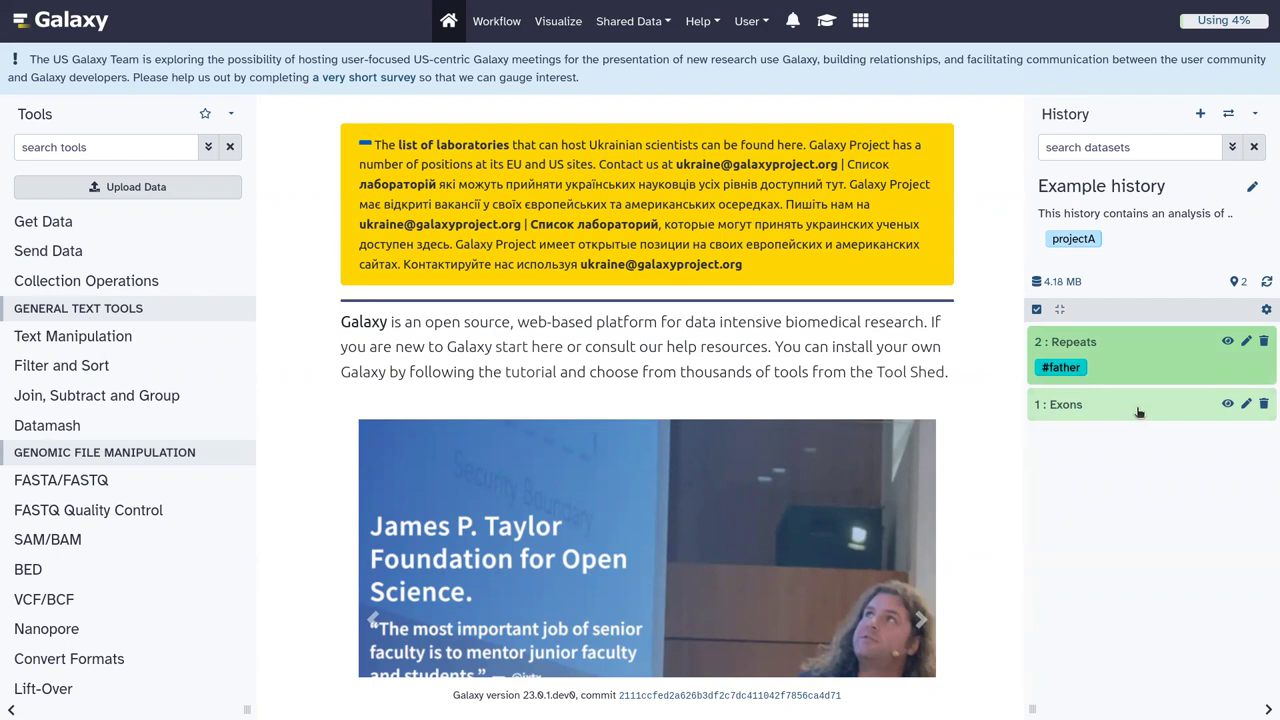
Check the tagged Repeats dataset in expanded and collapsed form and display its full contents
left_click(1122, 343)
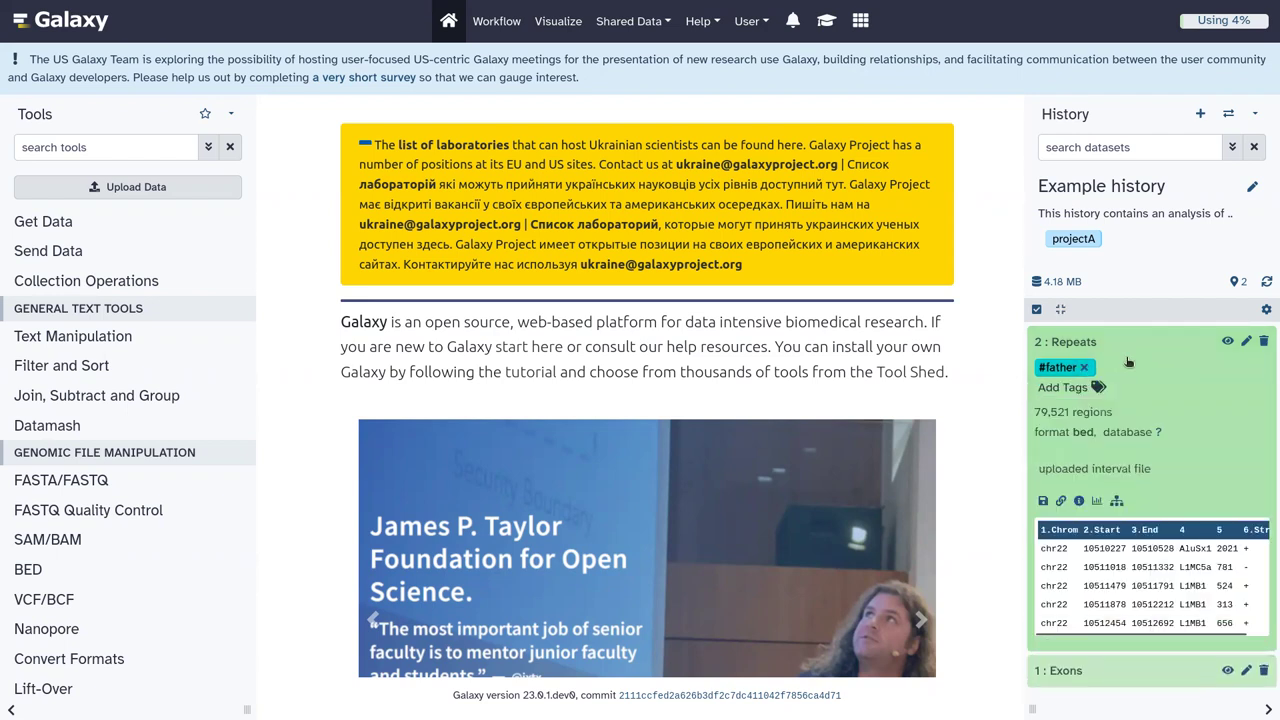
left_click(1165, 344)
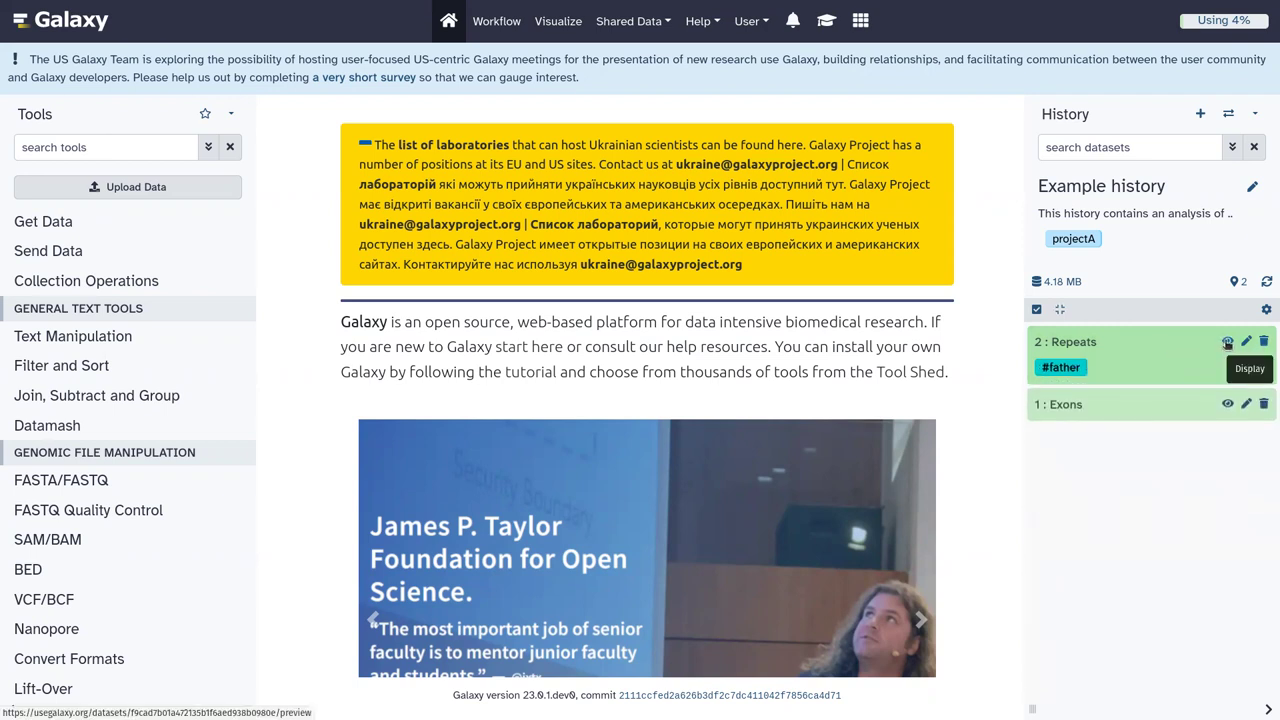
left_click(1227, 342)
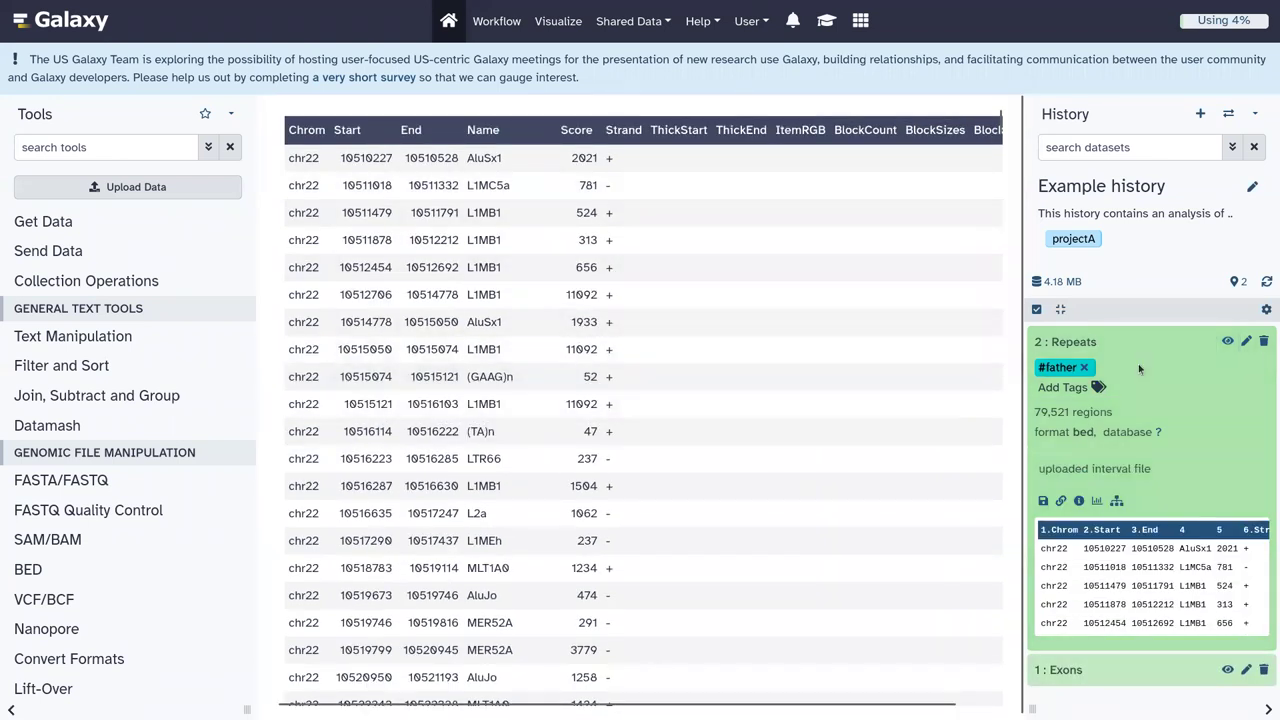
Open the Repeats dataset's attributes for editing and change its name to "Repeats on chromosome 22"
left_click(1247, 343)
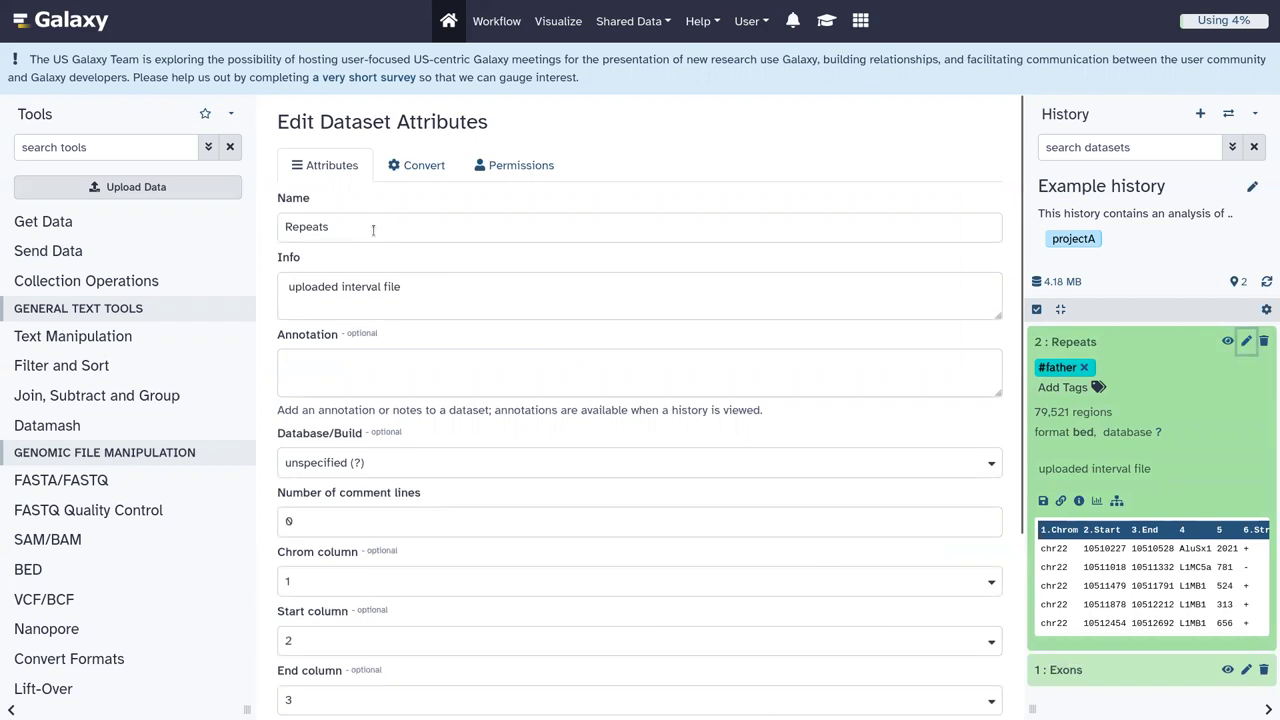
left_click(373, 230)
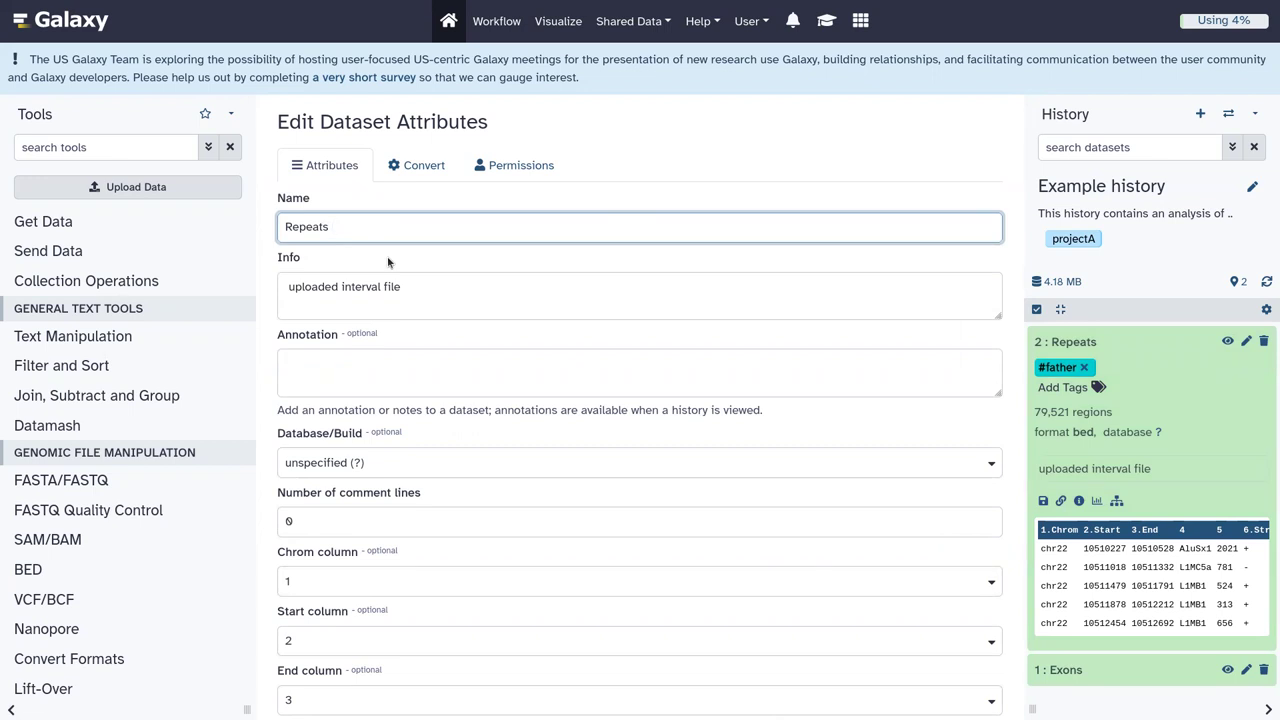
type("on chromosome 22")
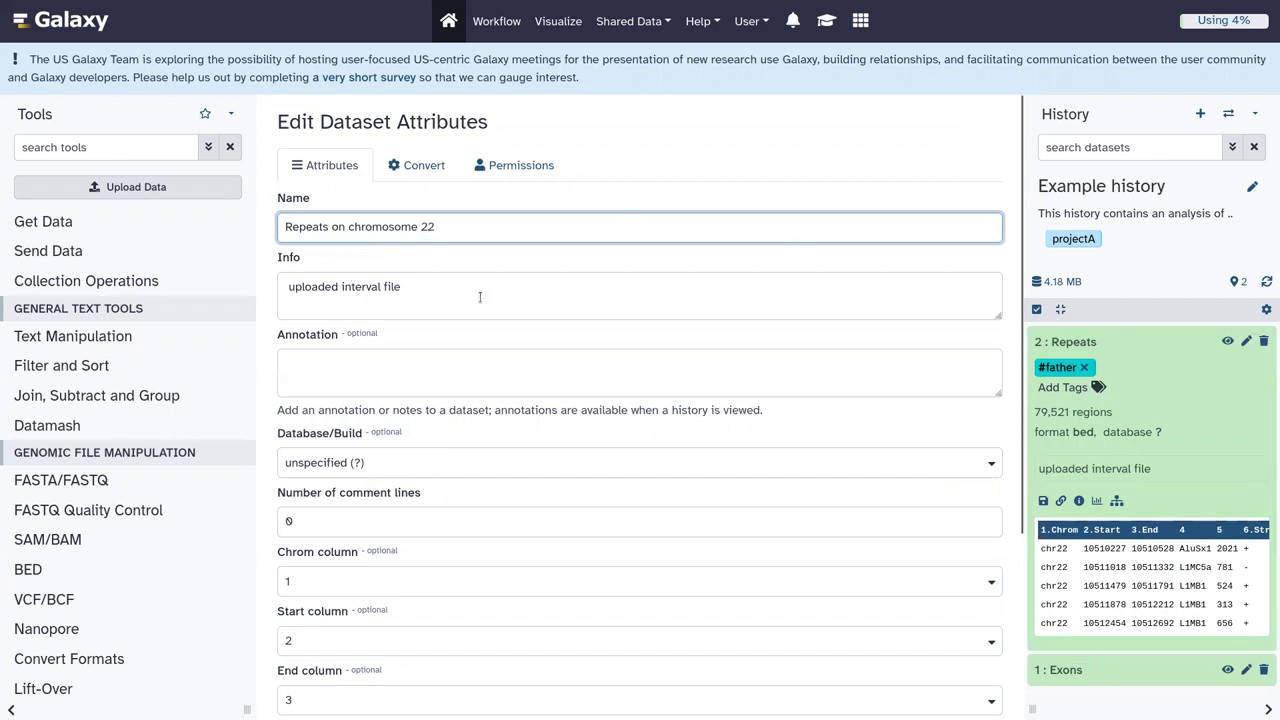
Set the dataset's Database/Build to "Acidovorax sp. JS42 (acidJS42)" and save the edited attributes
scroll(480, 297, "down", 2)
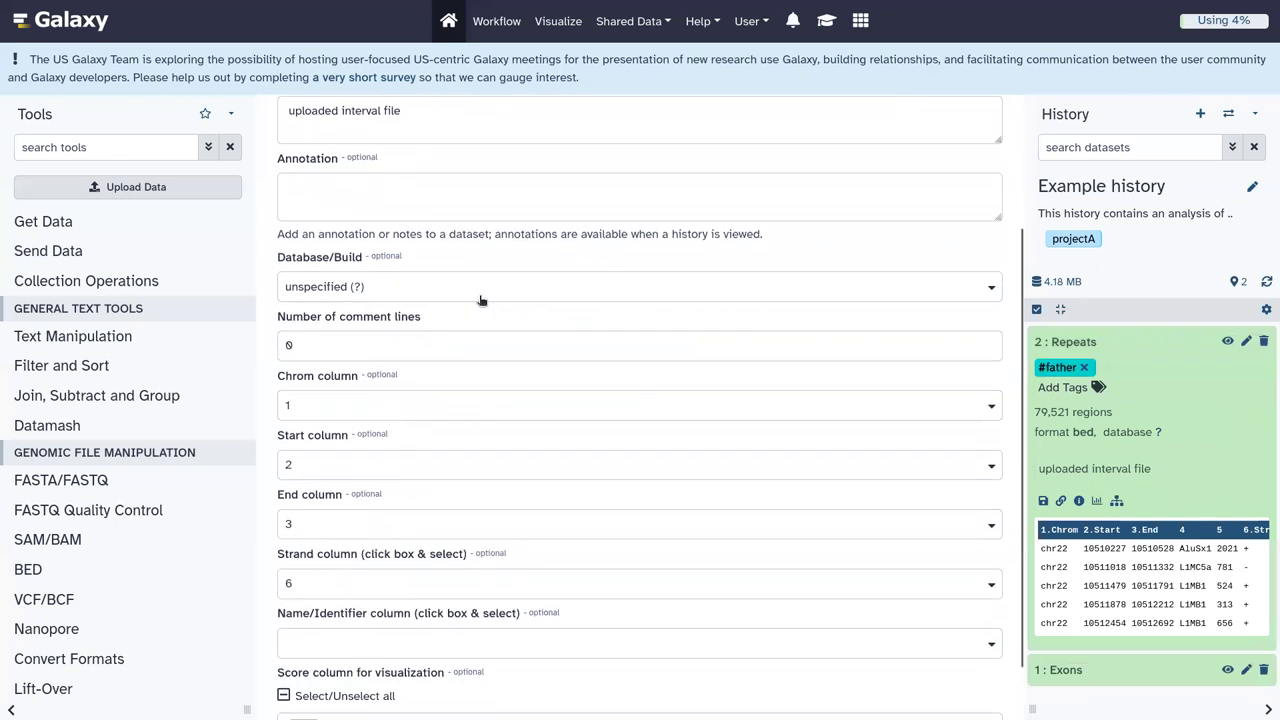
left_click(383, 290)
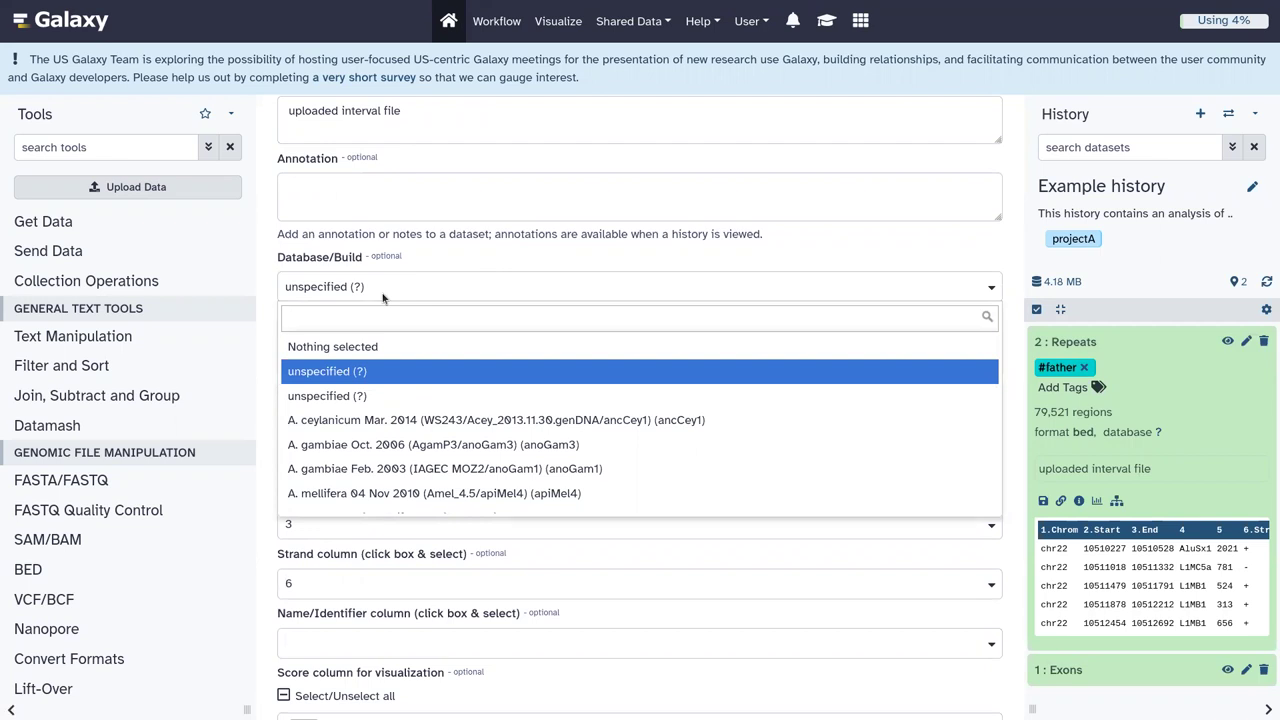
scroll(369, 401, "down", 5)
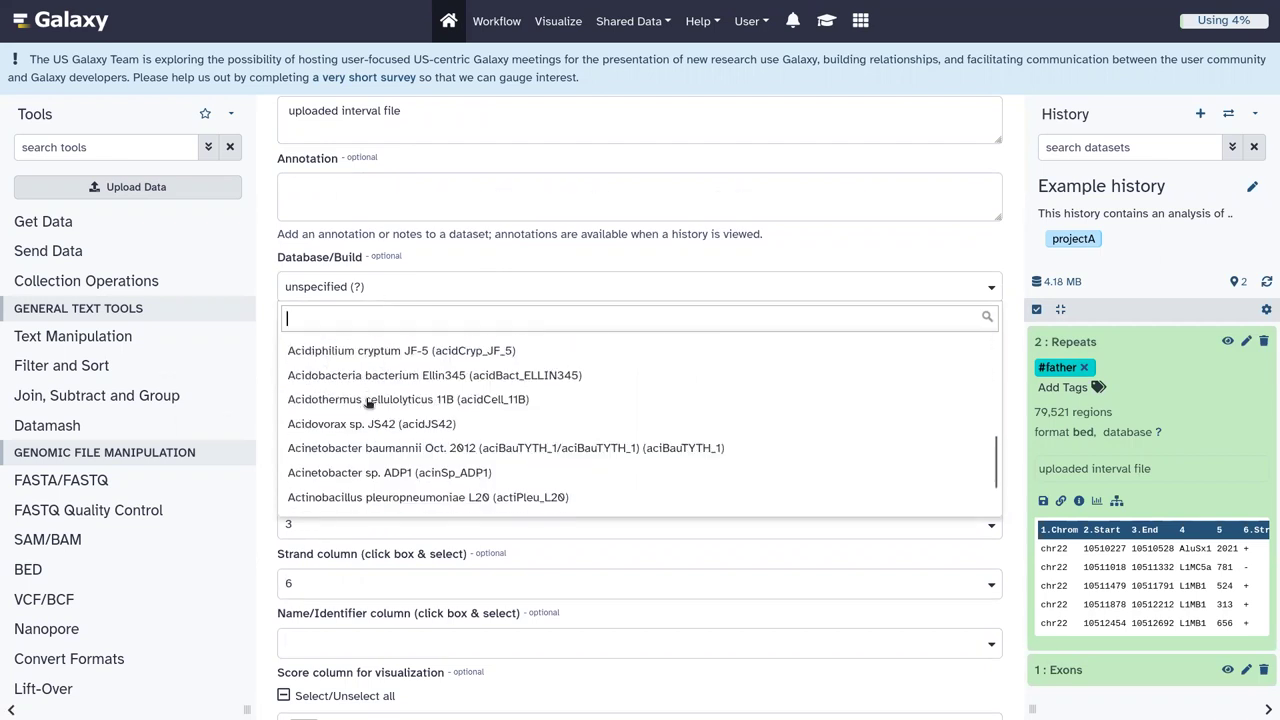
left_click(365, 428)
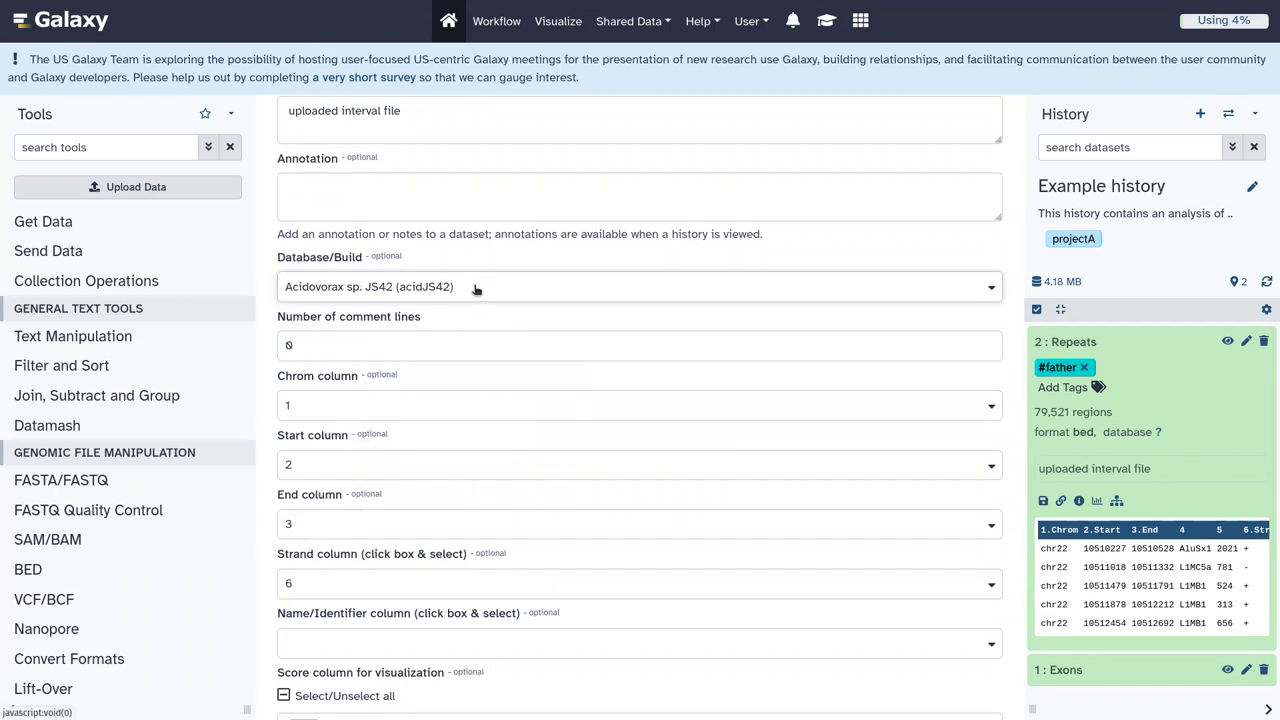
scroll(476, 288, "up", 2)
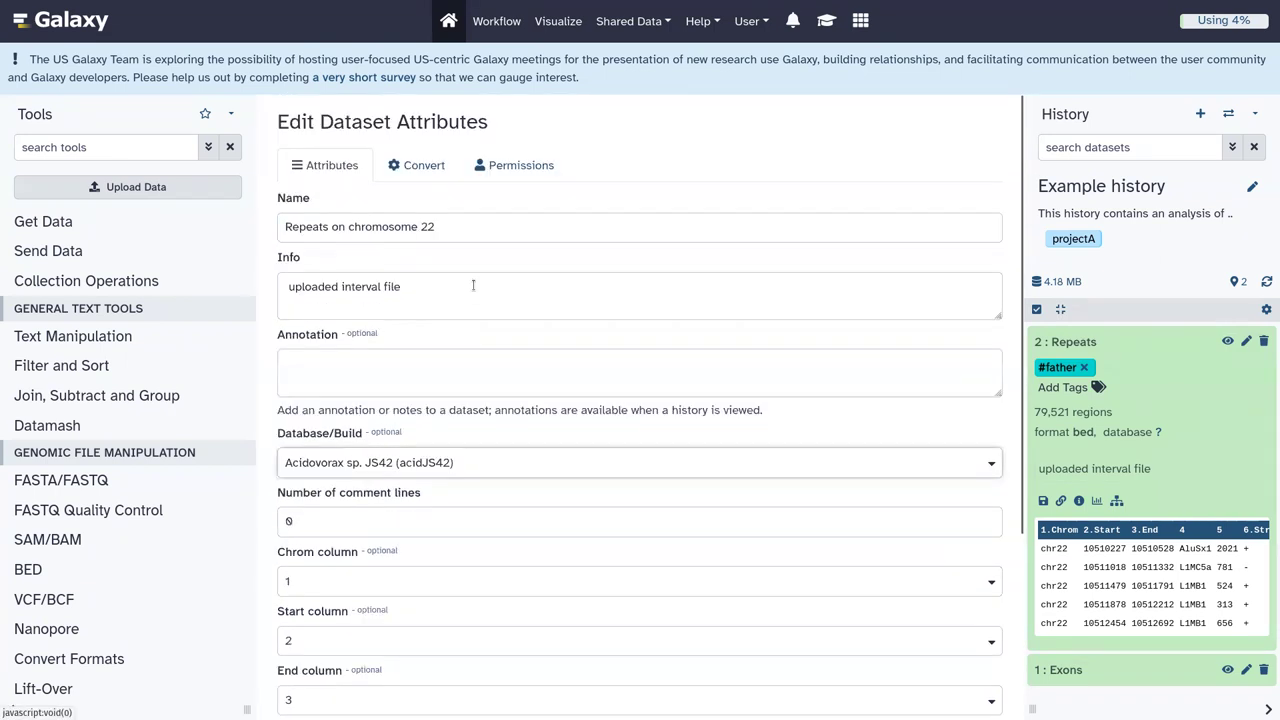
scroll(473, 285, "down", 3)
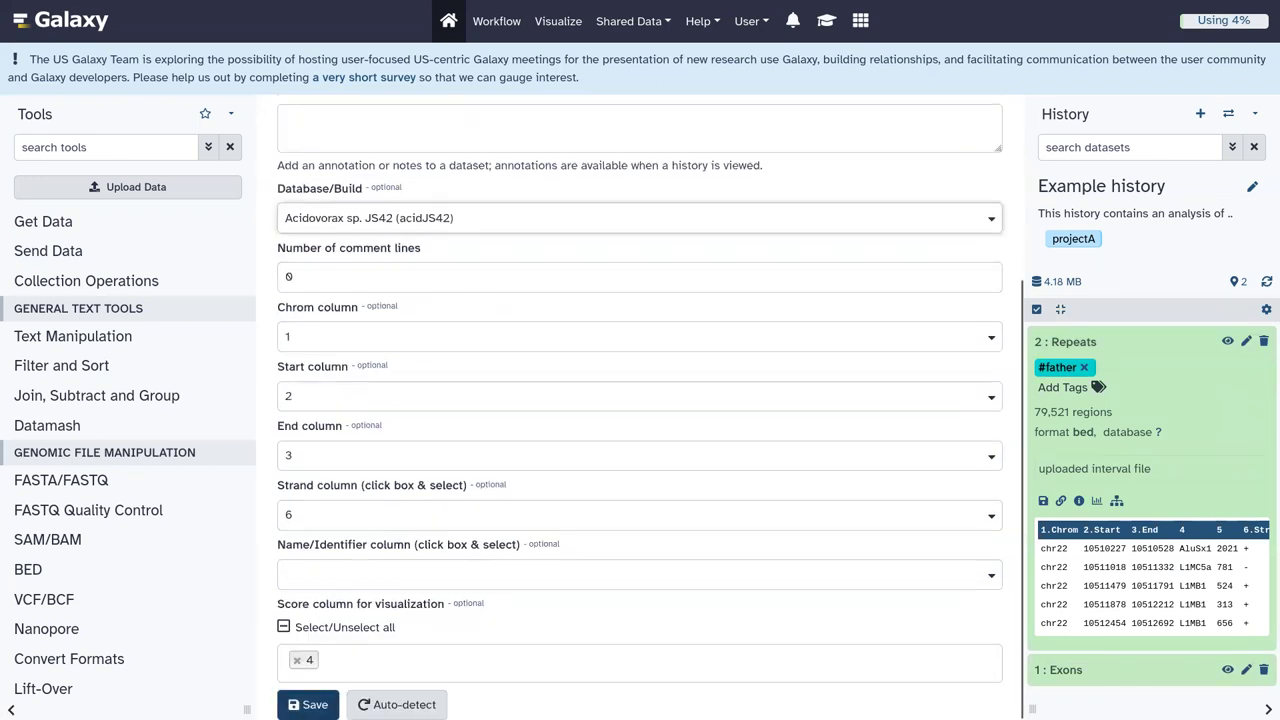
left_click(309, 704)
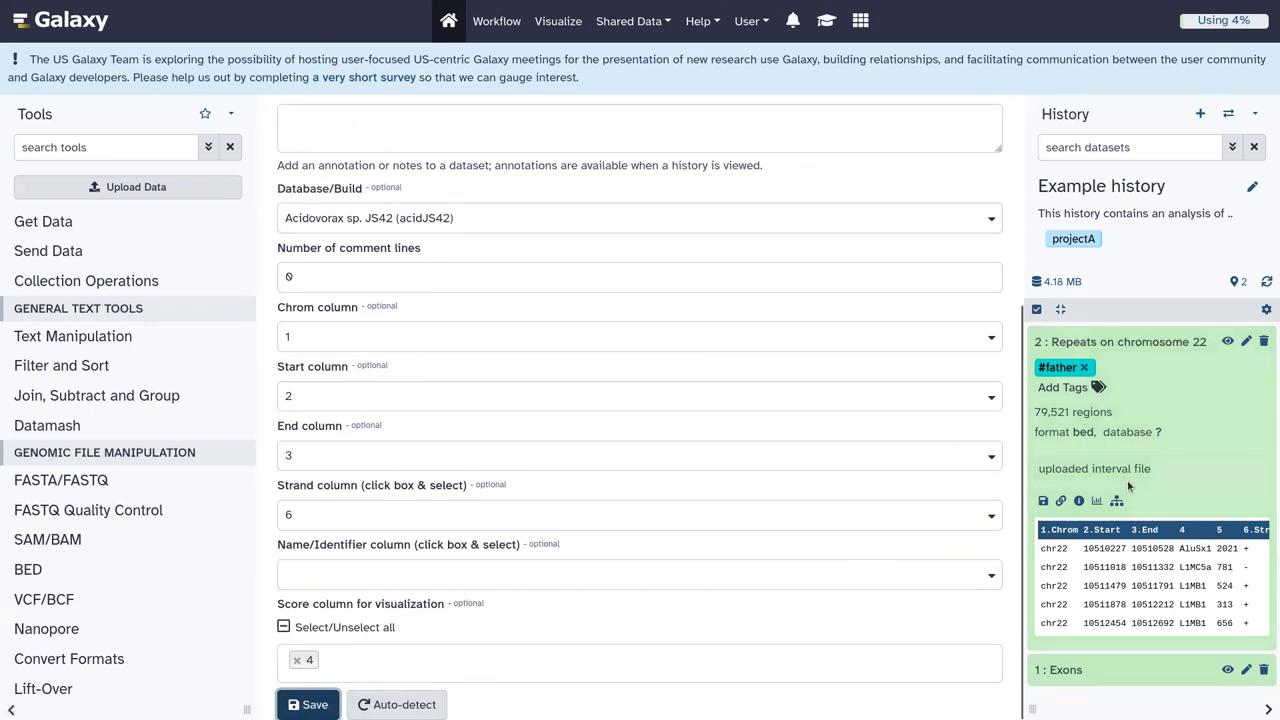
scroll(750, 432, "up", 3)
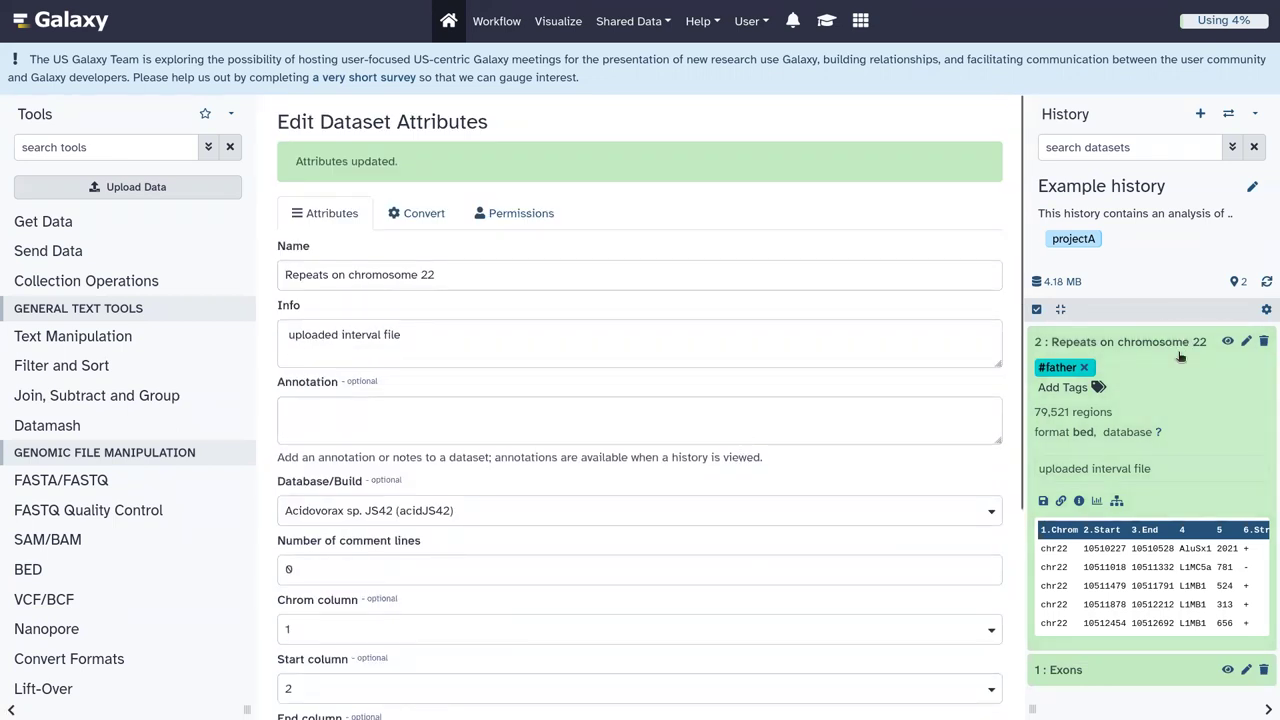
Collapse and delete the "Repeats on chromosome 22" dataset, and restore it from the history's deleted datasets
left_click(1147, 341)
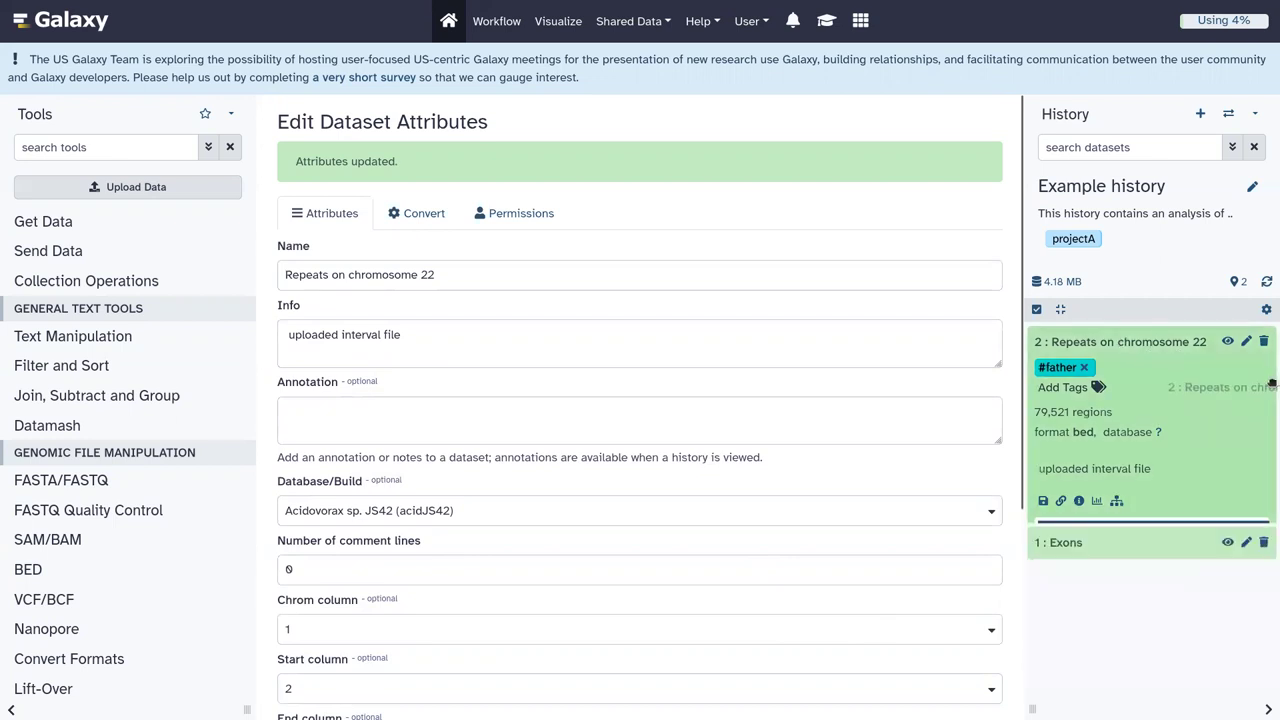
left_click_drag(1147, 341, 1163, 372)
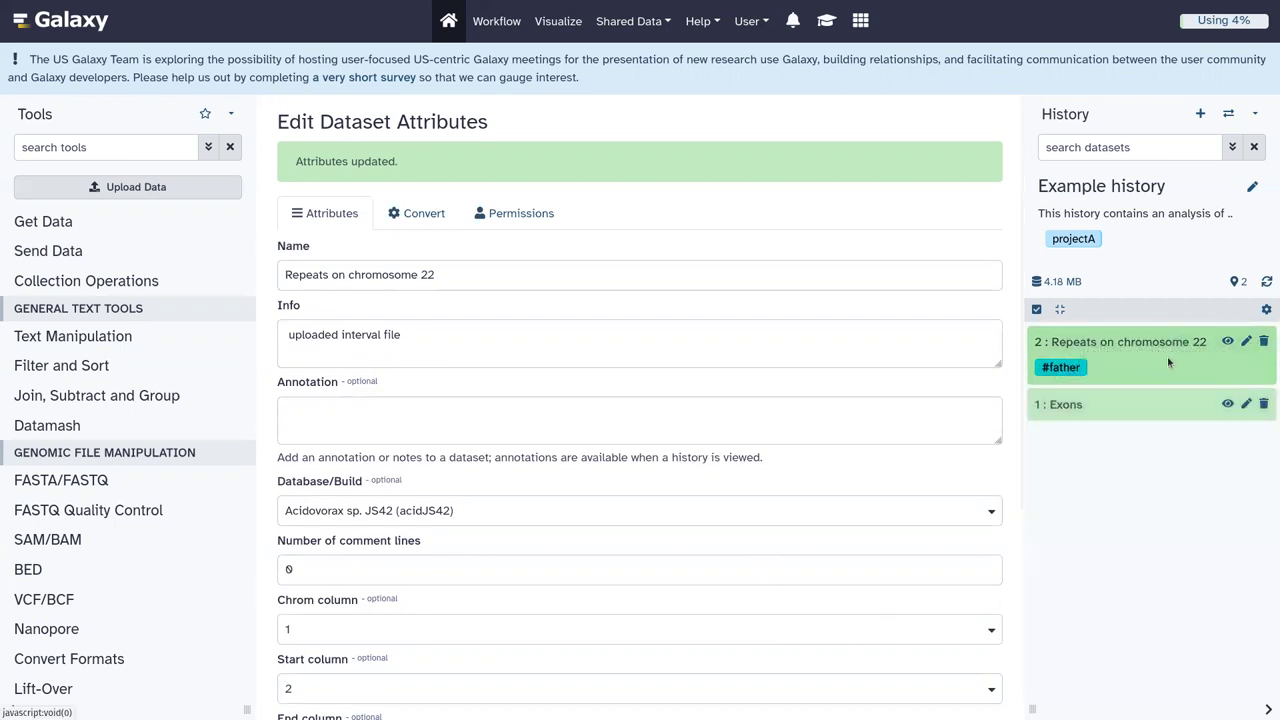
left_click(1264, 342)
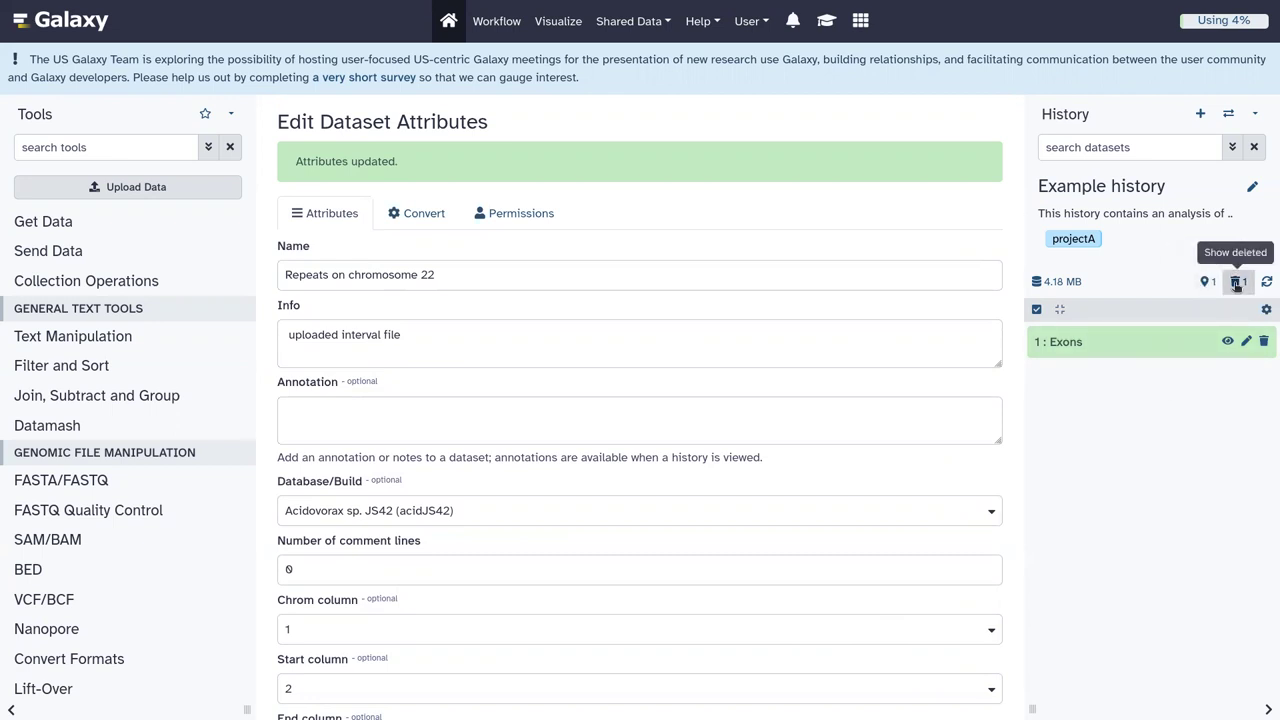
left_click(1236, 284)
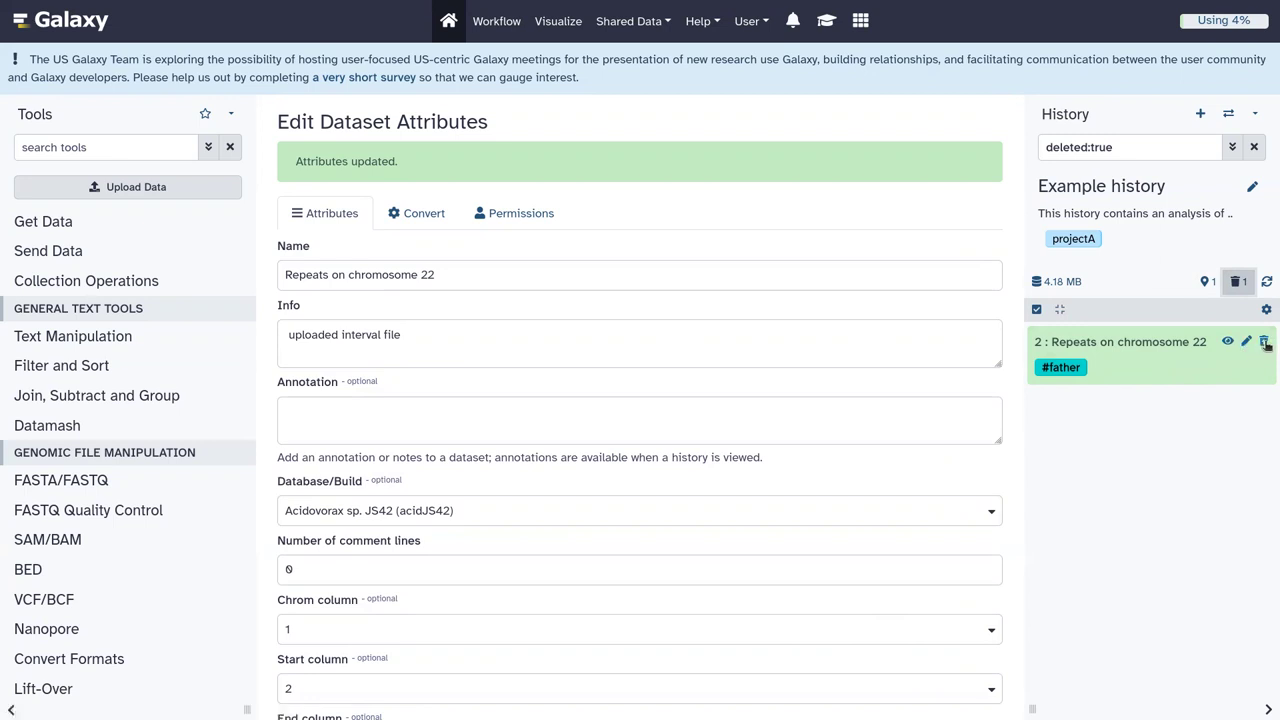
left_click(1264, 342)
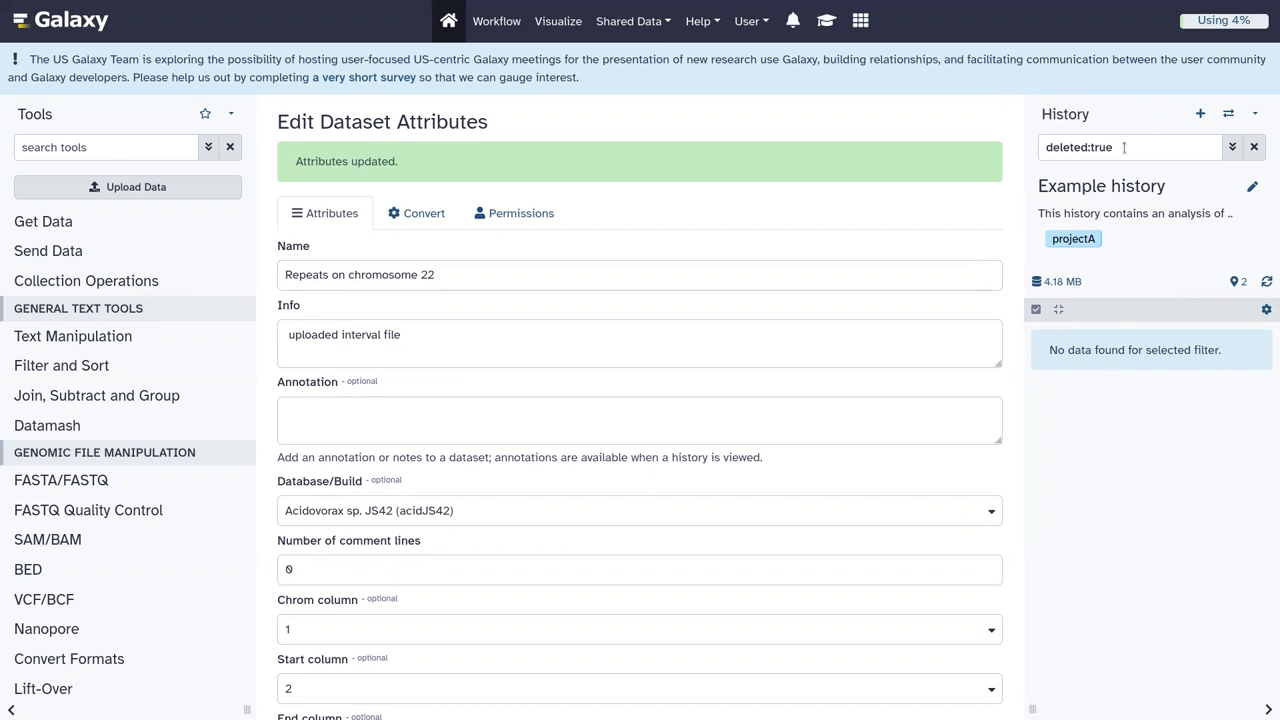
Clear the "deleted:true" filter and search the history's datasets for "exons"
left_click_drag(1112, 147, 1032, 151)
key("End")
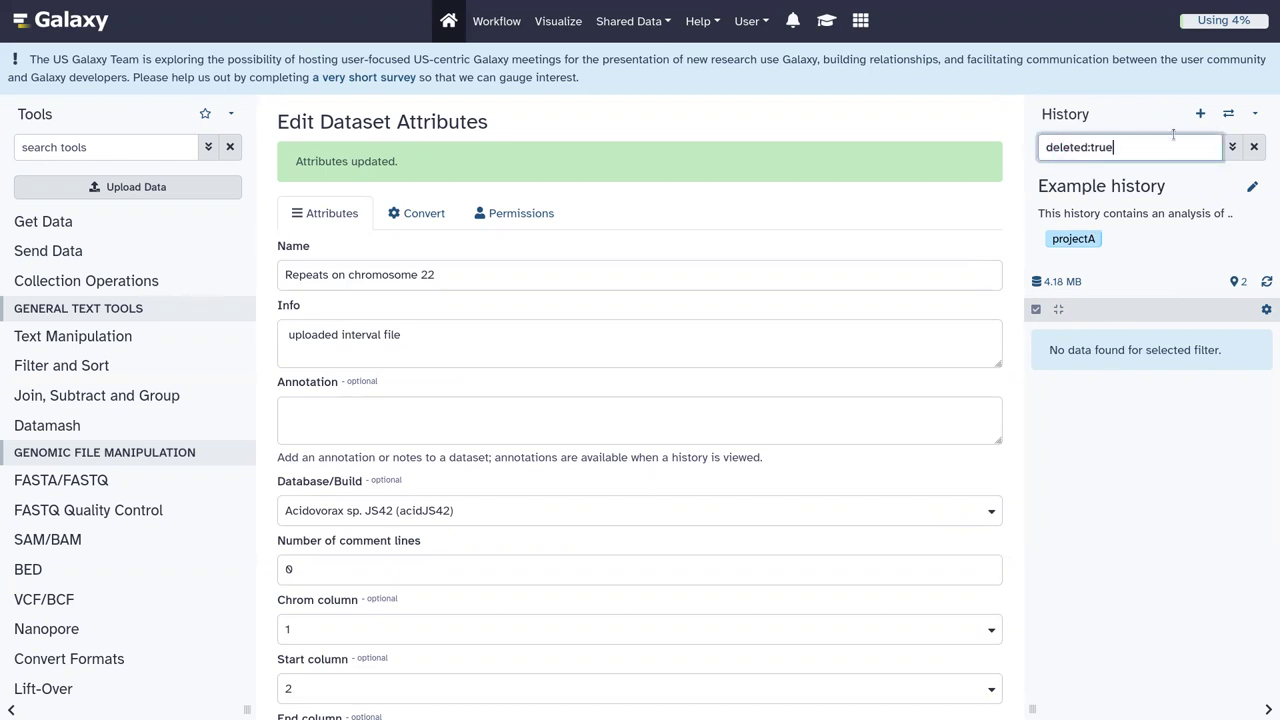
left_click(1254, 148)
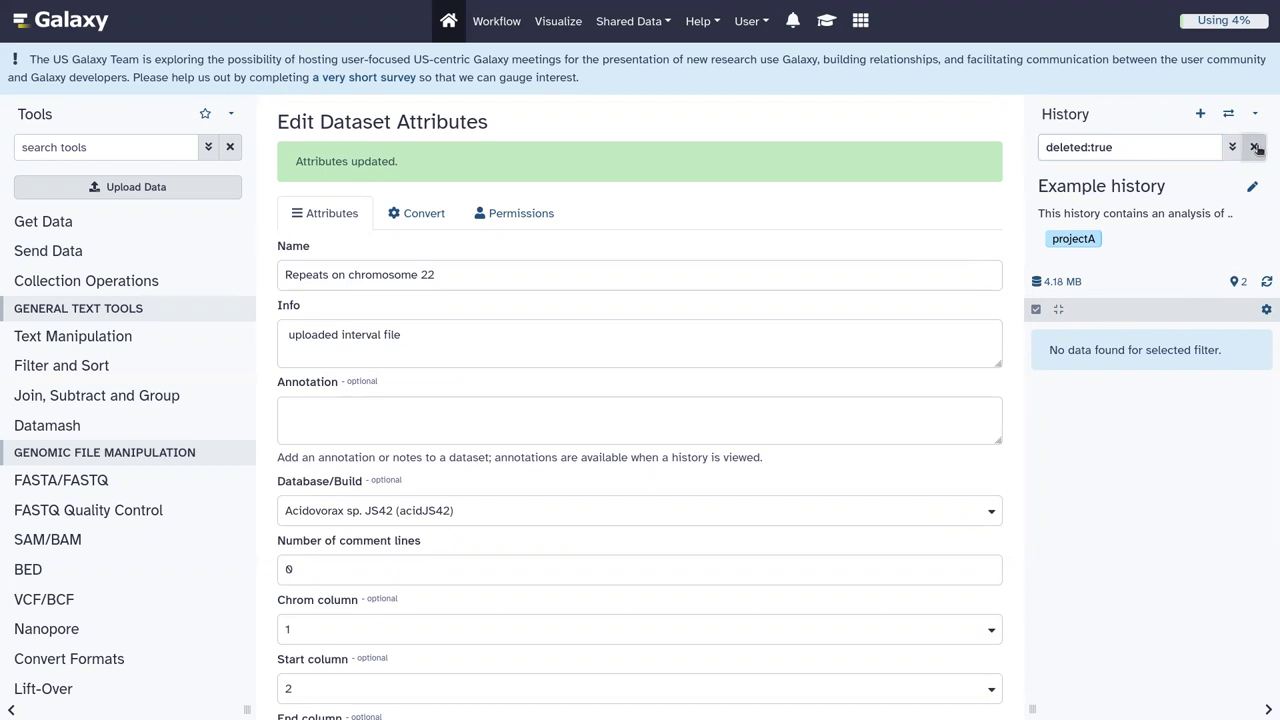
left_click(1098, 153)
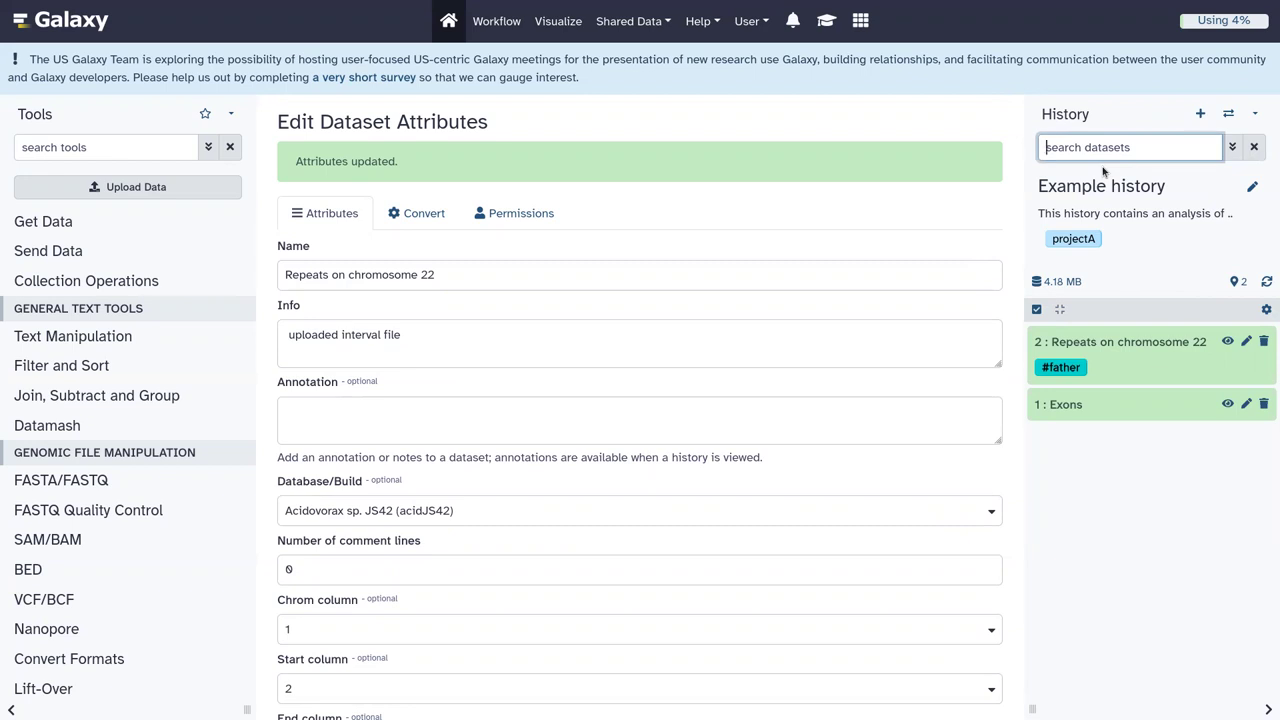
type("exons")
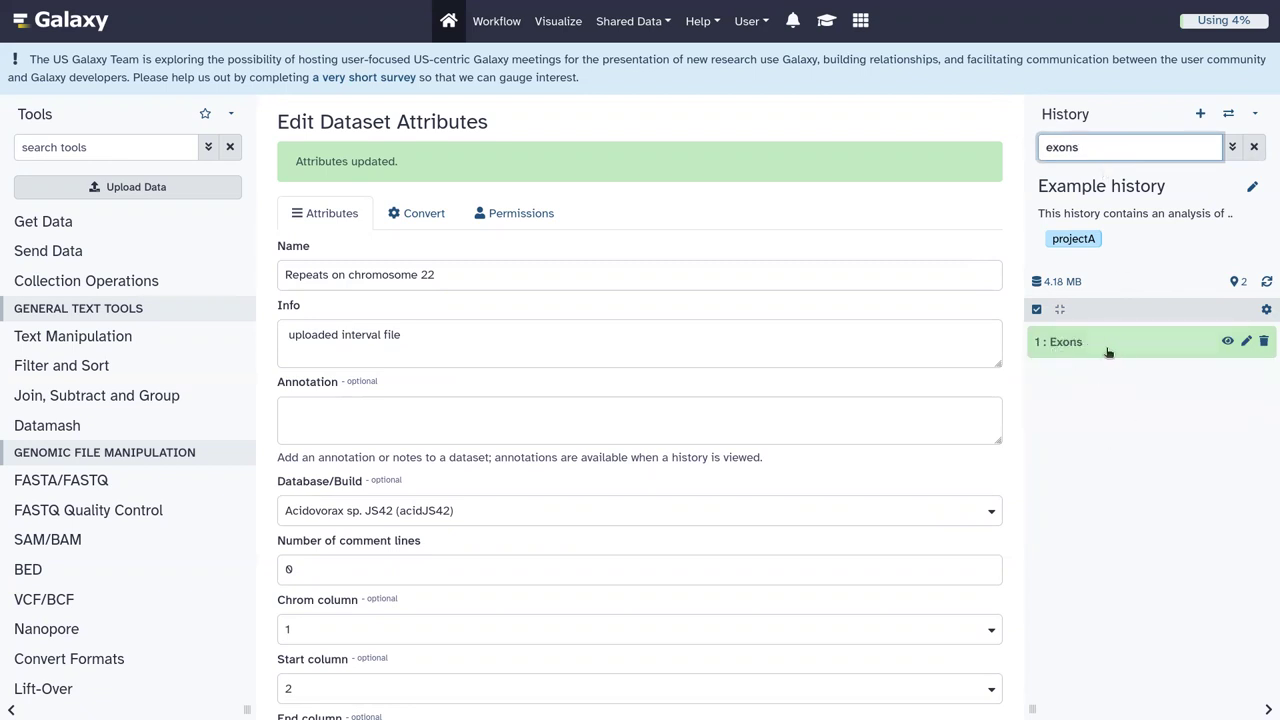
Clear the "exons" search so the history lists all its datasets
key("BackSpace")
key("BackSpace")
key("BackSpace")
key("BackSpace")
key("BackSpace")
Examine the training tutorial's sections on managing multiple datasets, basic searching and advanced search queries, and return to the history
left_click(825, 20)
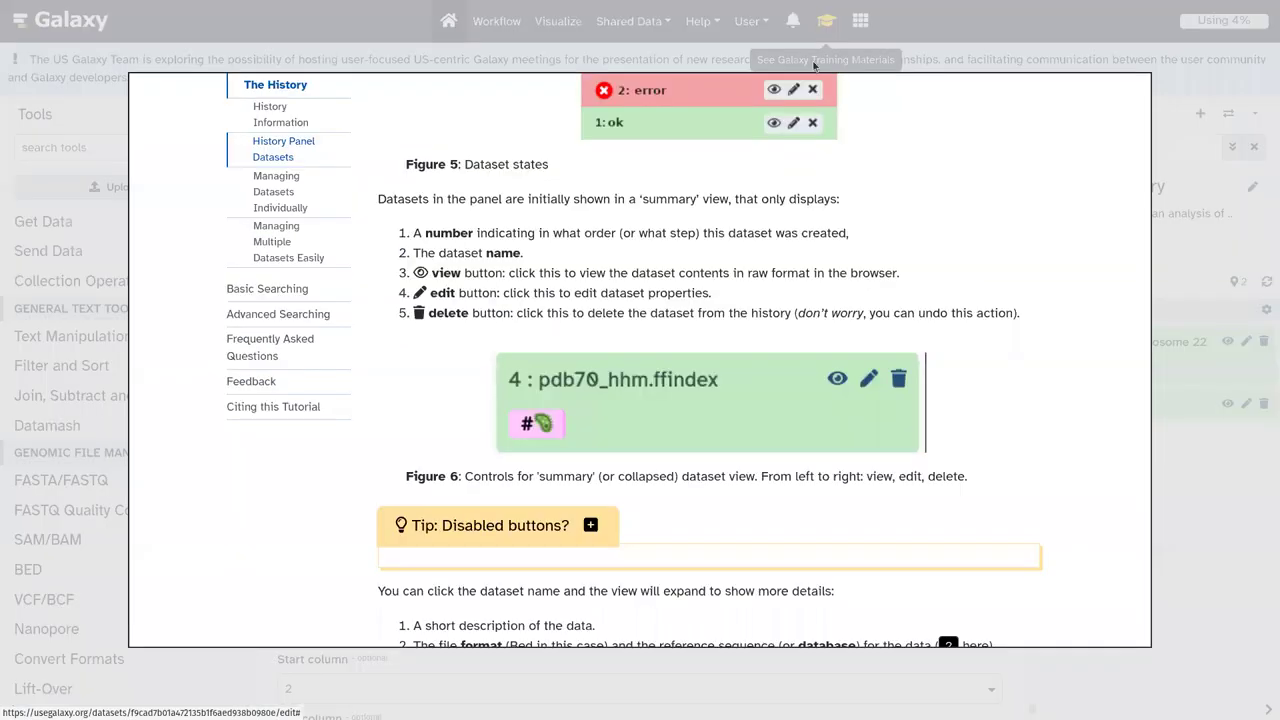
scroll(765, 256, "down", 5)
scroll(765, 256, "down", 2)
scroll(765, 256, "down", 20)
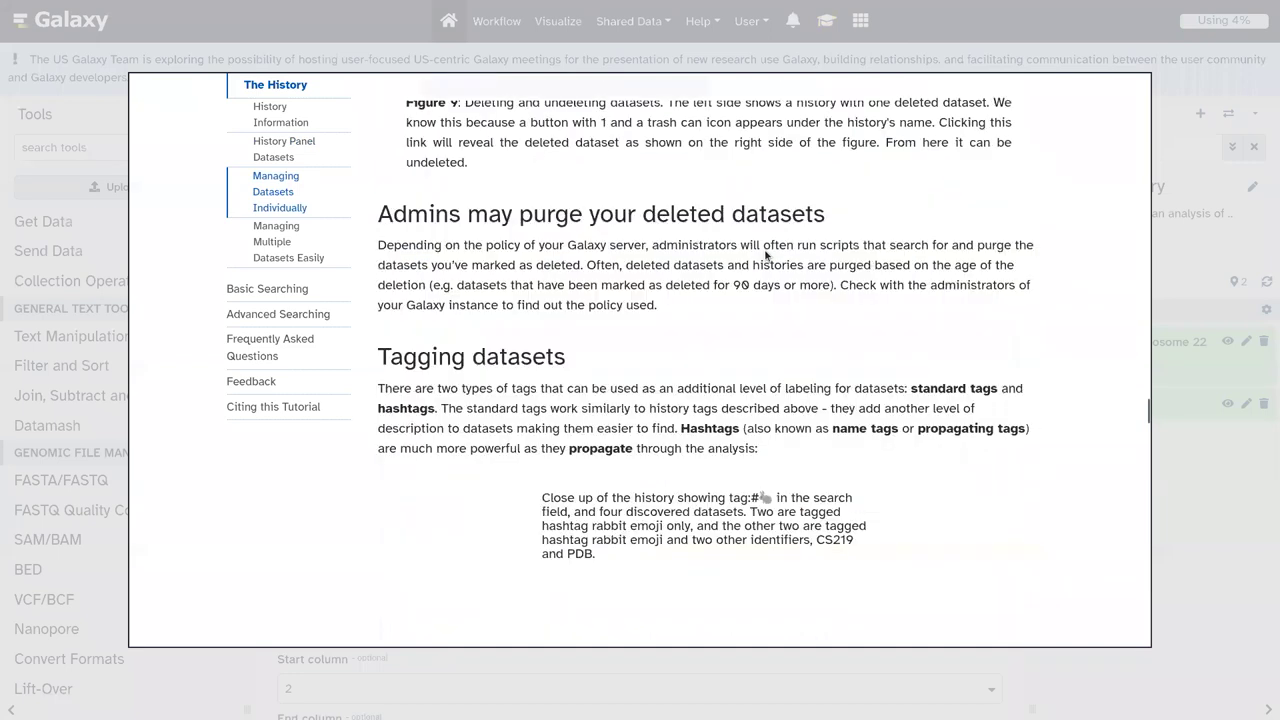
scroll(765, 256, "down", 2)
scroll(765, 256, "down", 6)
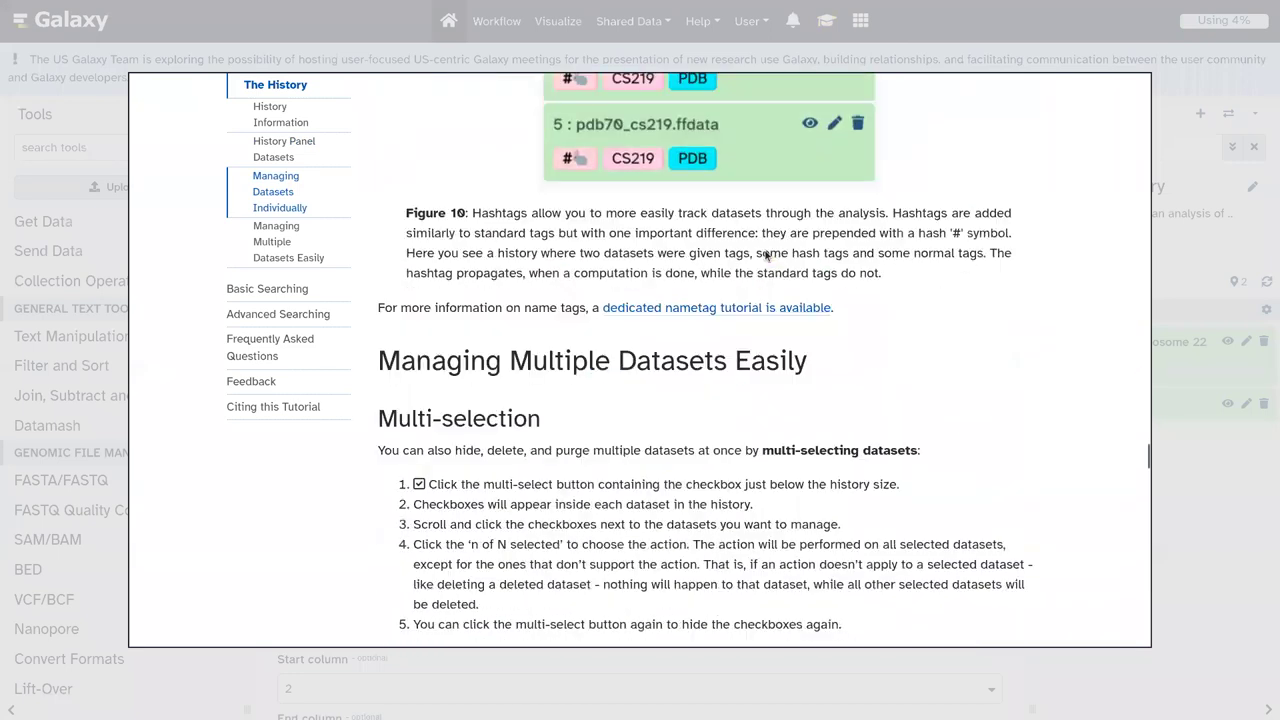
scroll(765, 251, "down", 20)
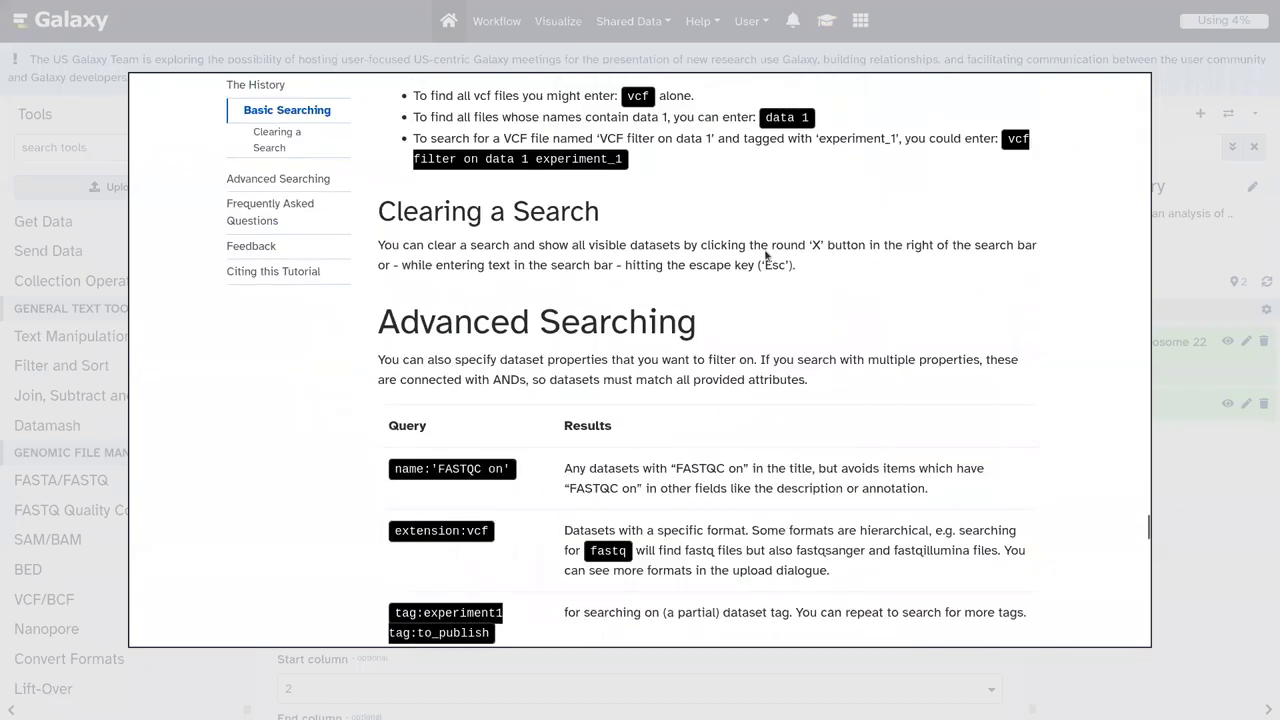
scroll(700, 258, "down", 3)
scroll(640, 290, "up", 1)
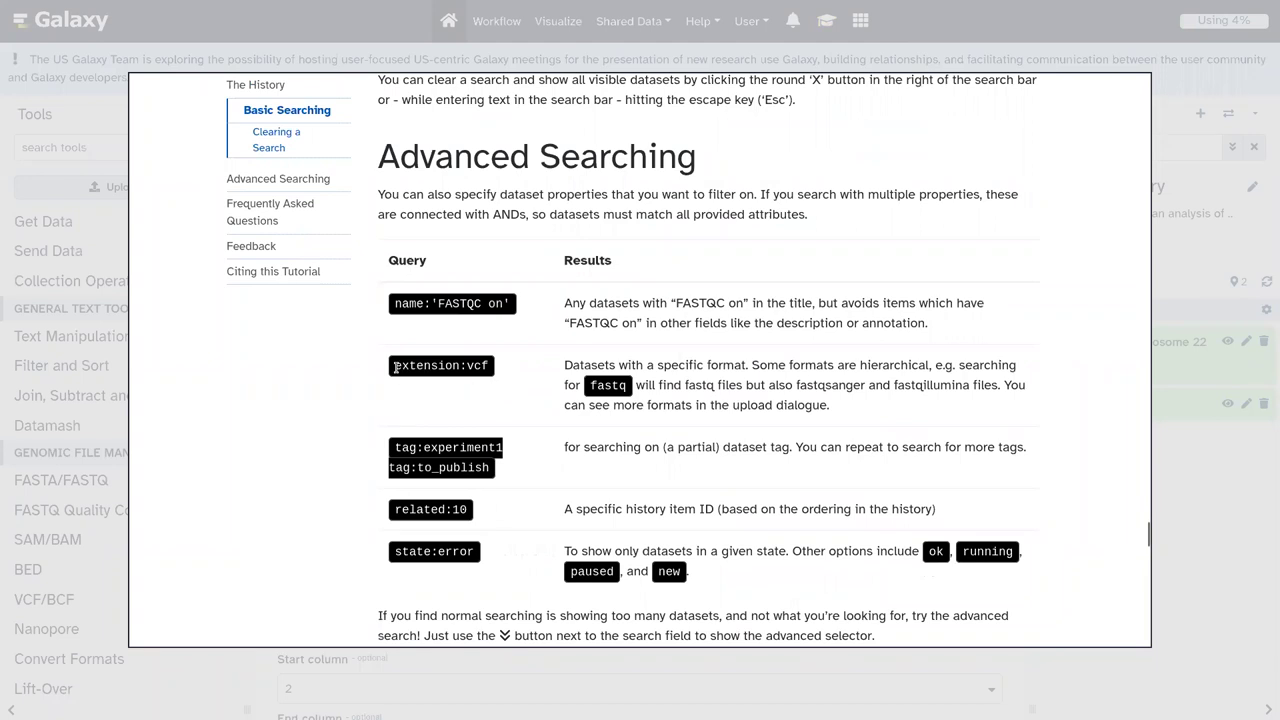
left_click(1183, 251)
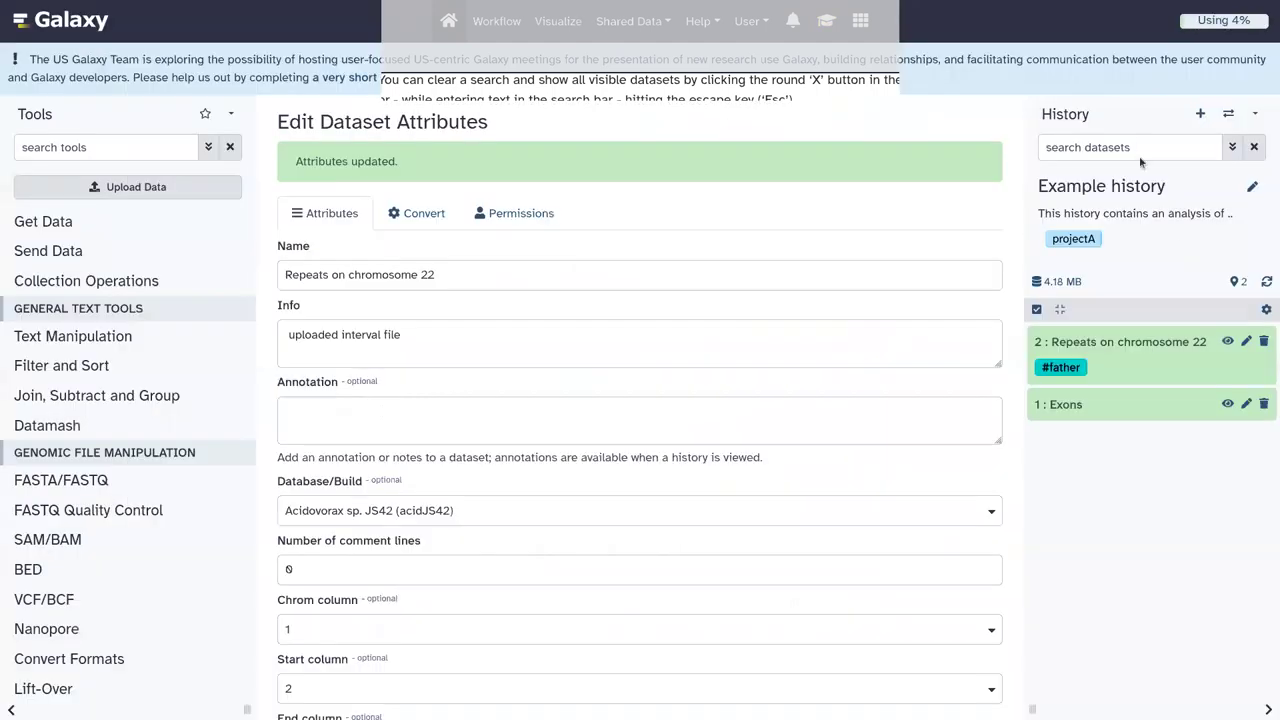
Search the history's datasets by format with the query "extension:vcf"
left_click(1130, 147)
type("exten")
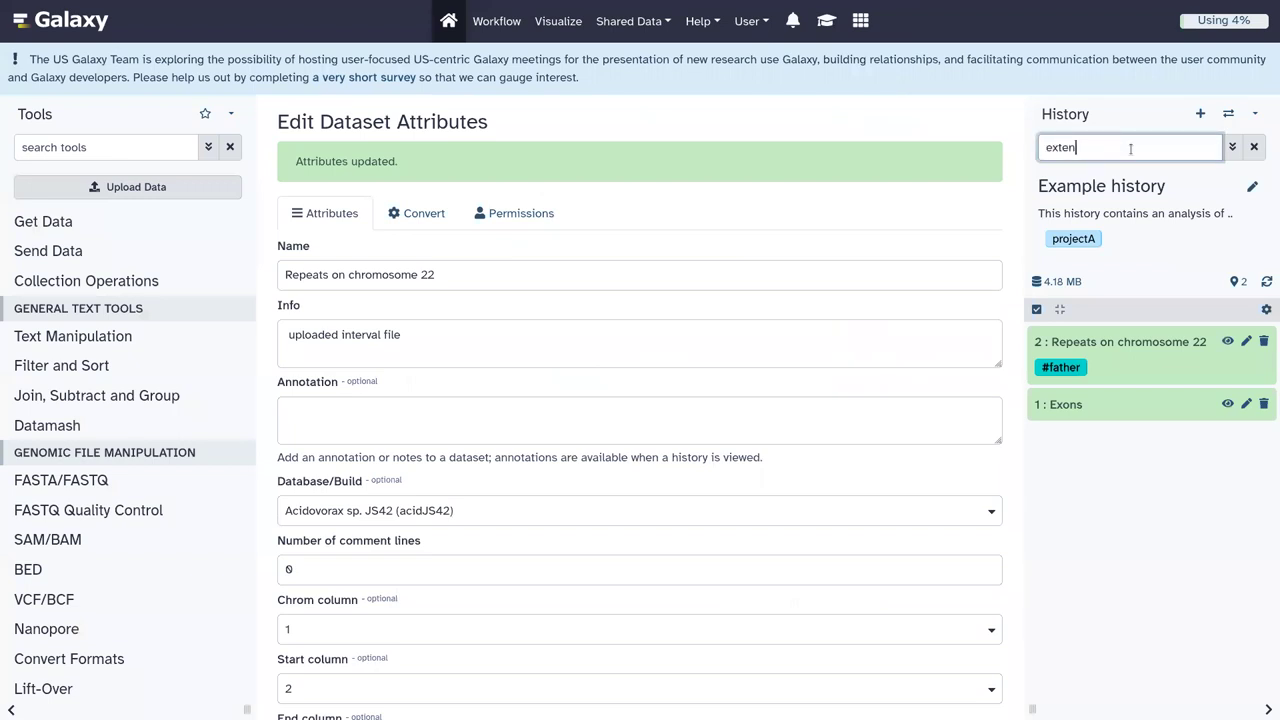
type("sion:")
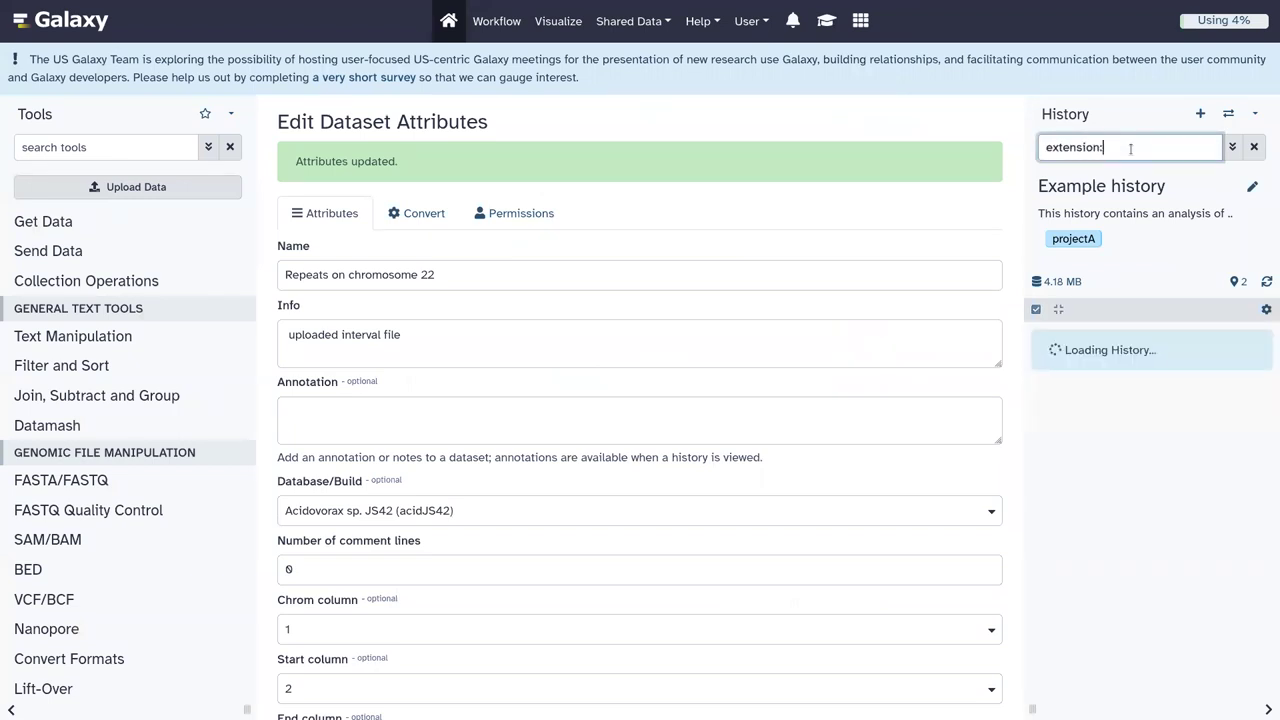
type("vcf")
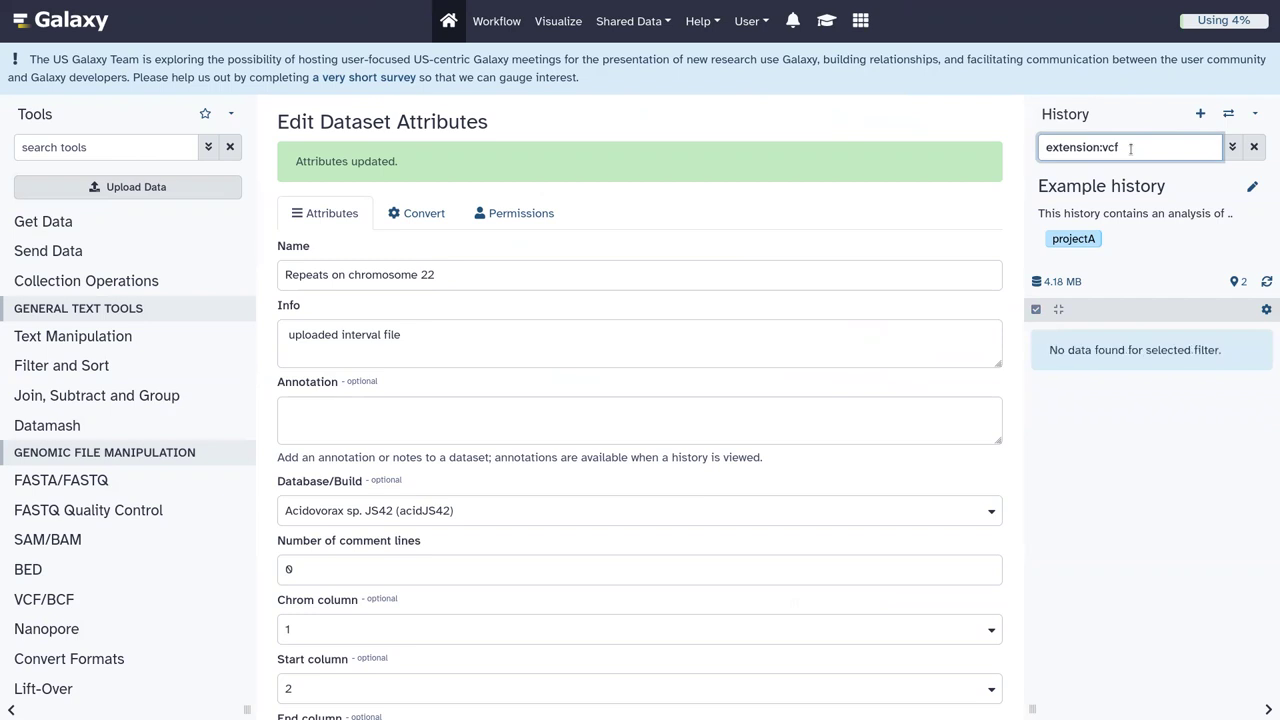
Change the dataset search to "extension:bed" and clear the search again
key("BackSpace")
key("BackSpace")
key("BackSpace")
type("bed")
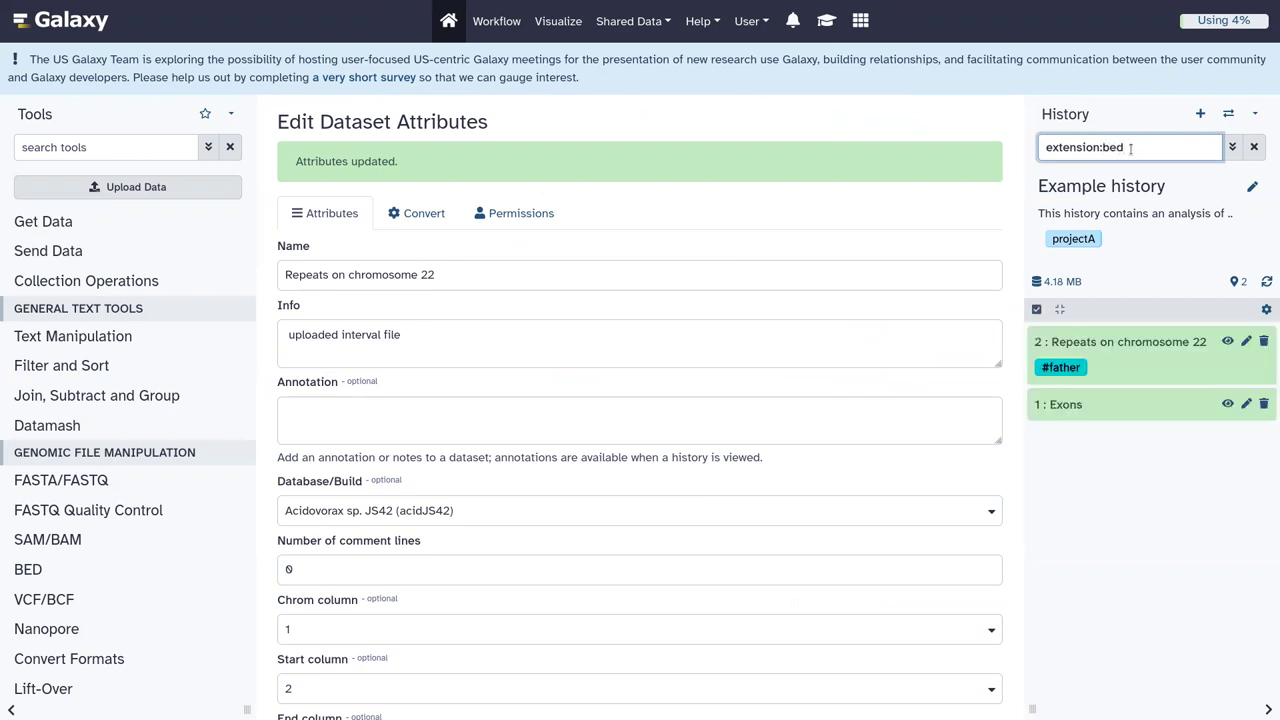
left_click(1254, 147)
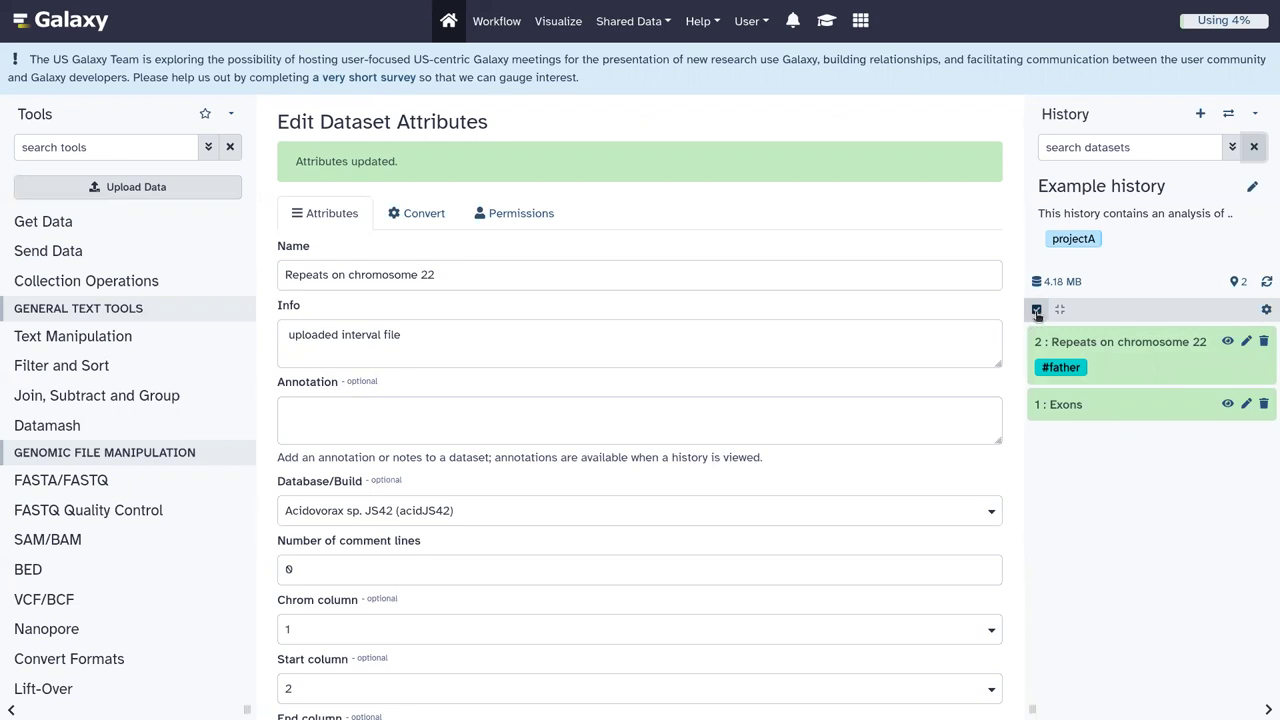
Enable multi-selection in the history and select both datasets, "Repeats on chromosome 22" and "Exons"
left_click(1038, 311)
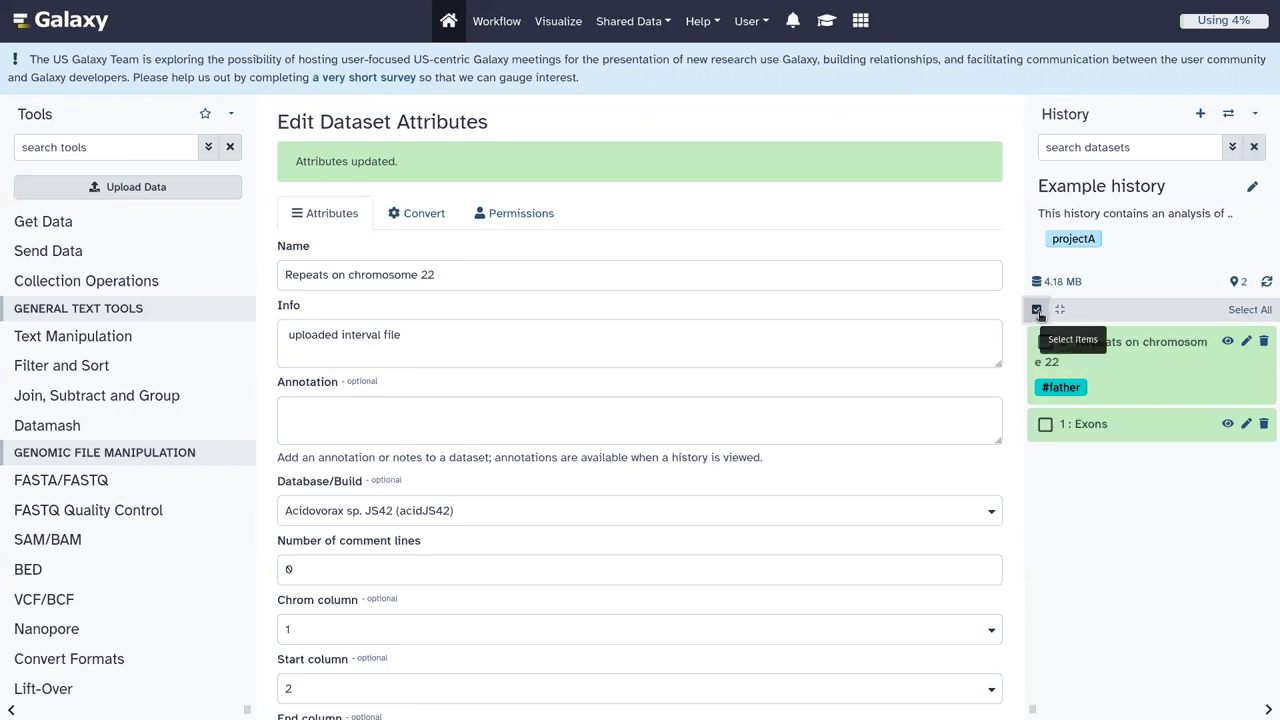
left_click(1045, 343)
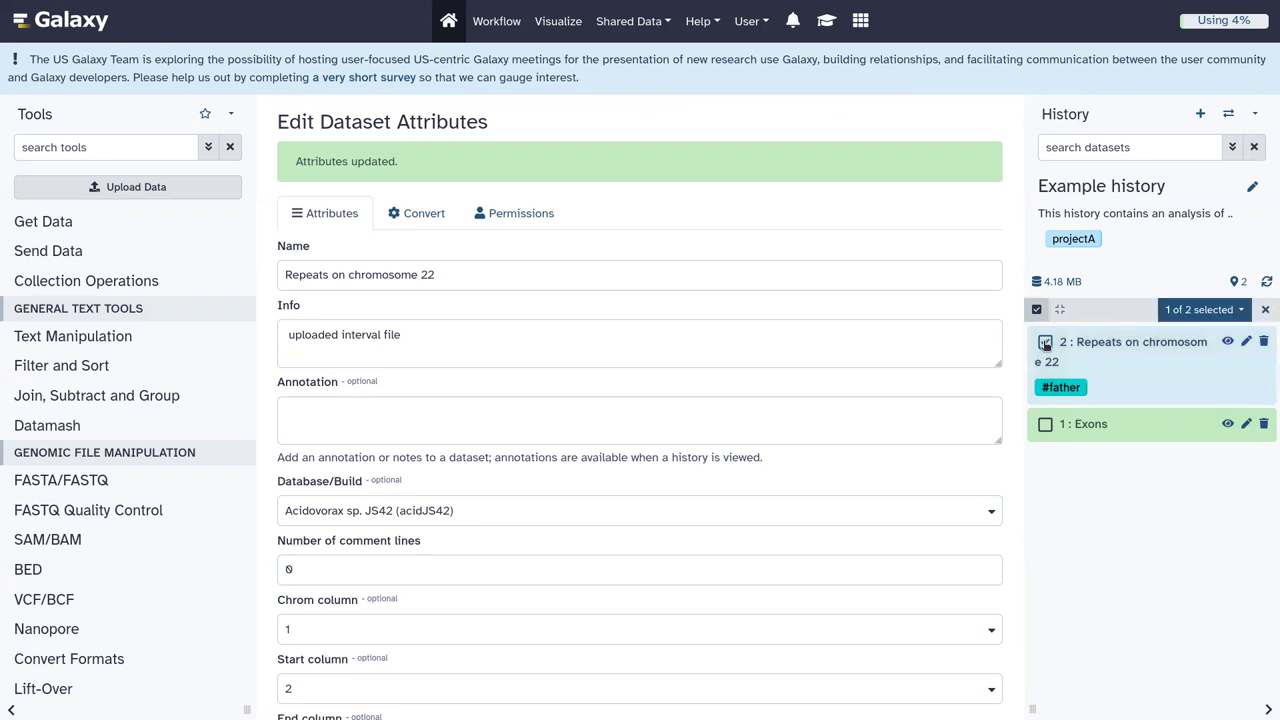
left_click(1045, 425)
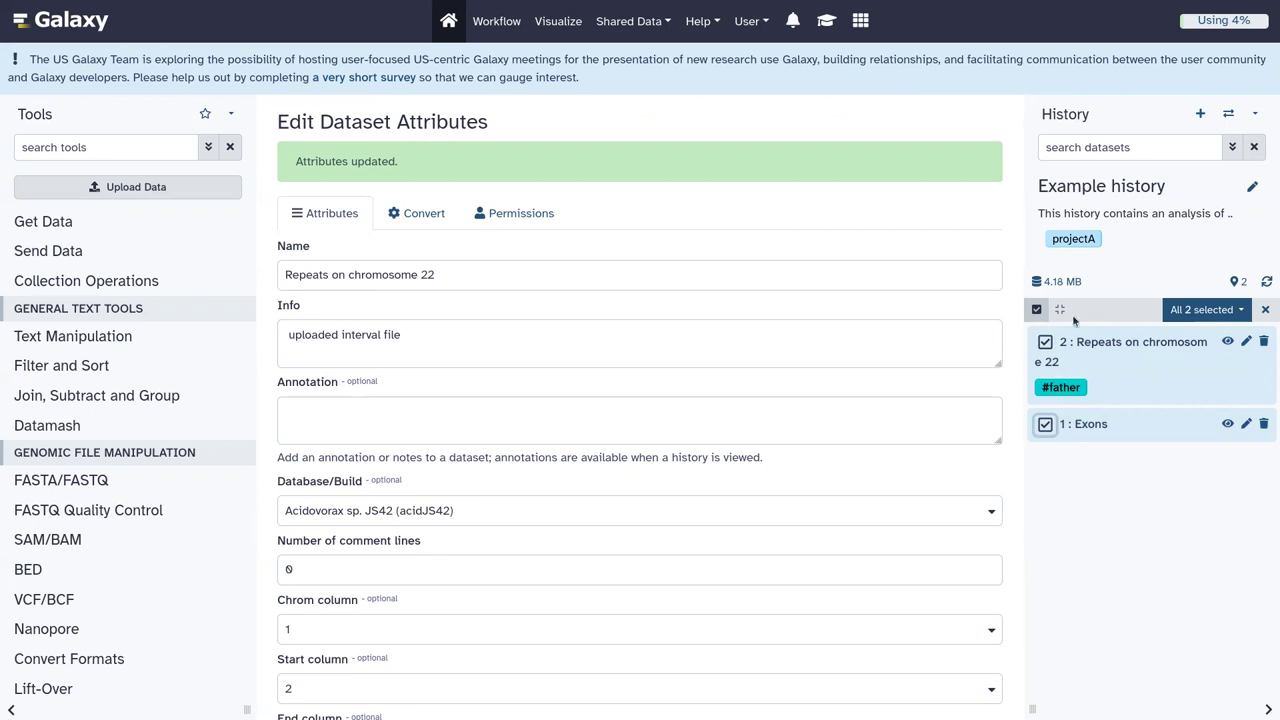
left_click(1045, 342)
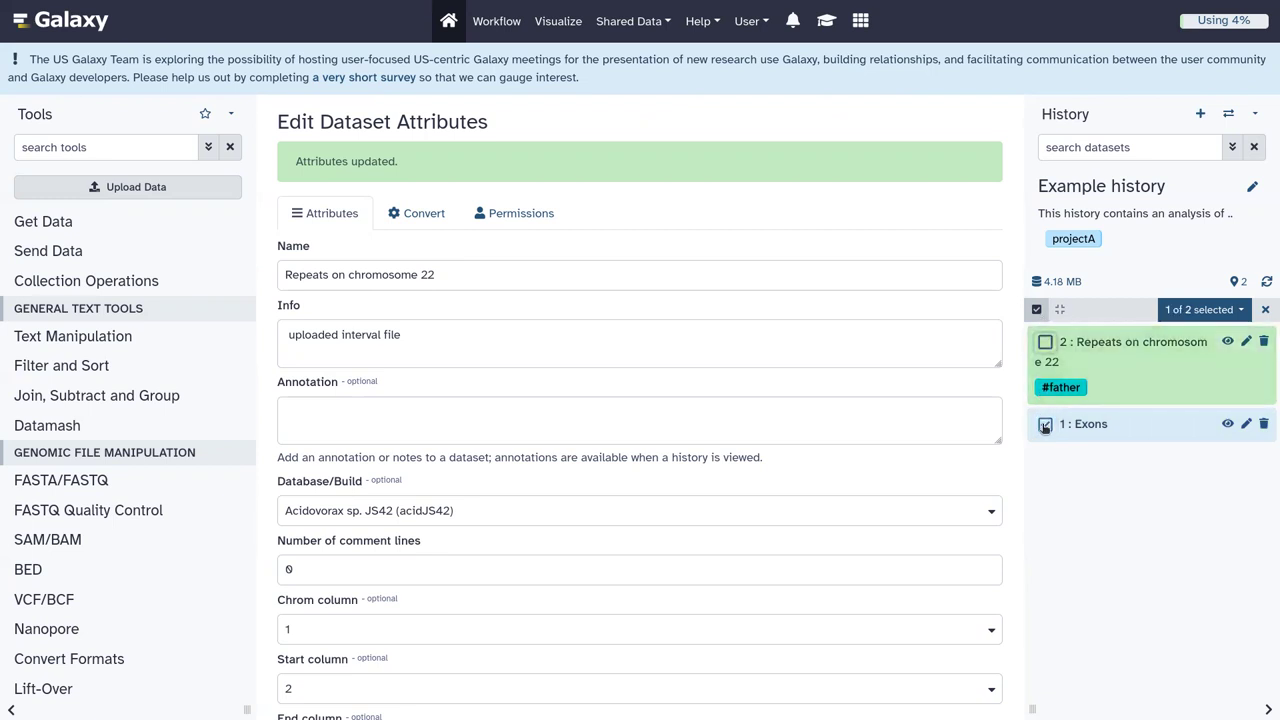
left_click(1045, 424)
left_click(1253, 310)
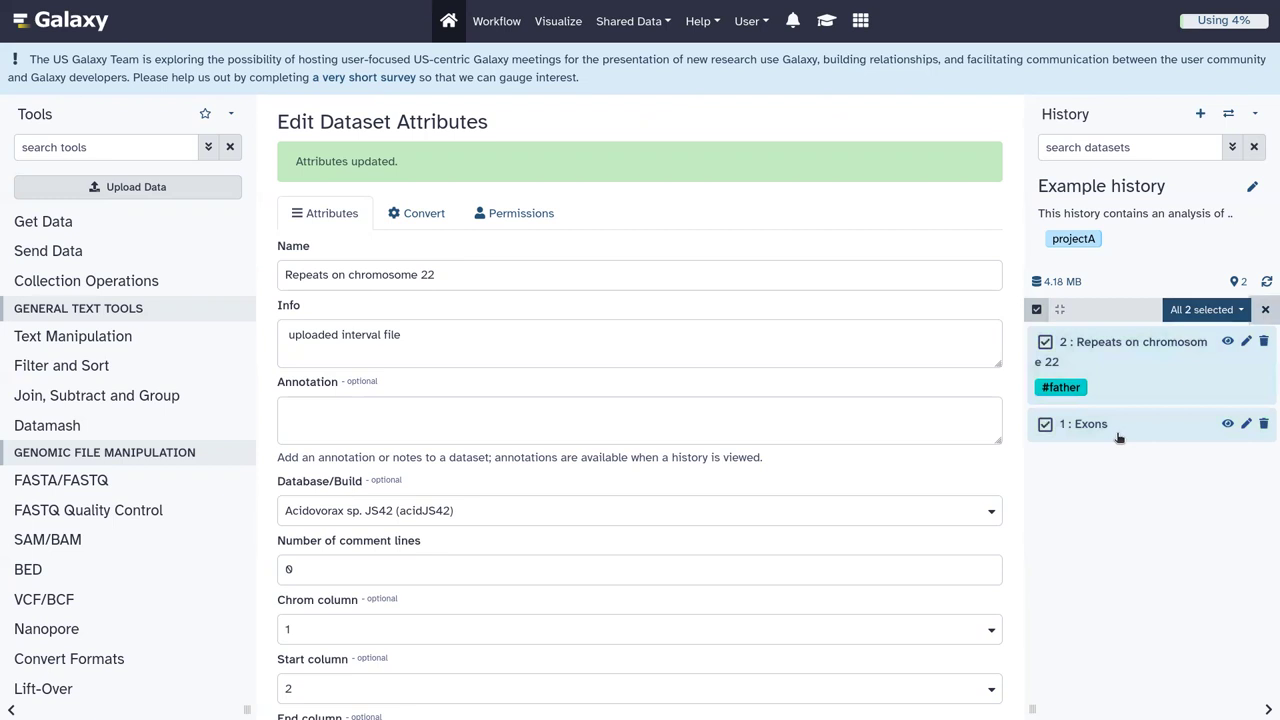
Build a dataset list from the two selected datasets, name it "bed files" and create the collection with the original elements hidden
left_click(1205, 311)
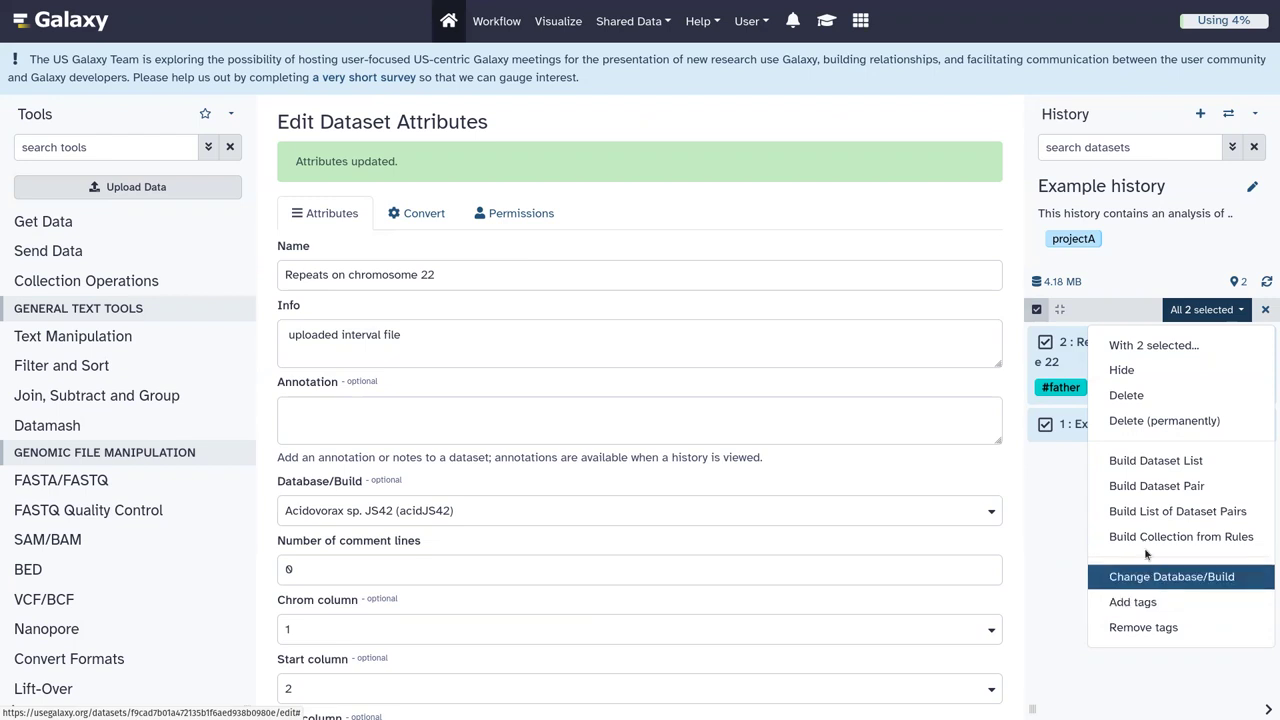
left_click(1160, 461)
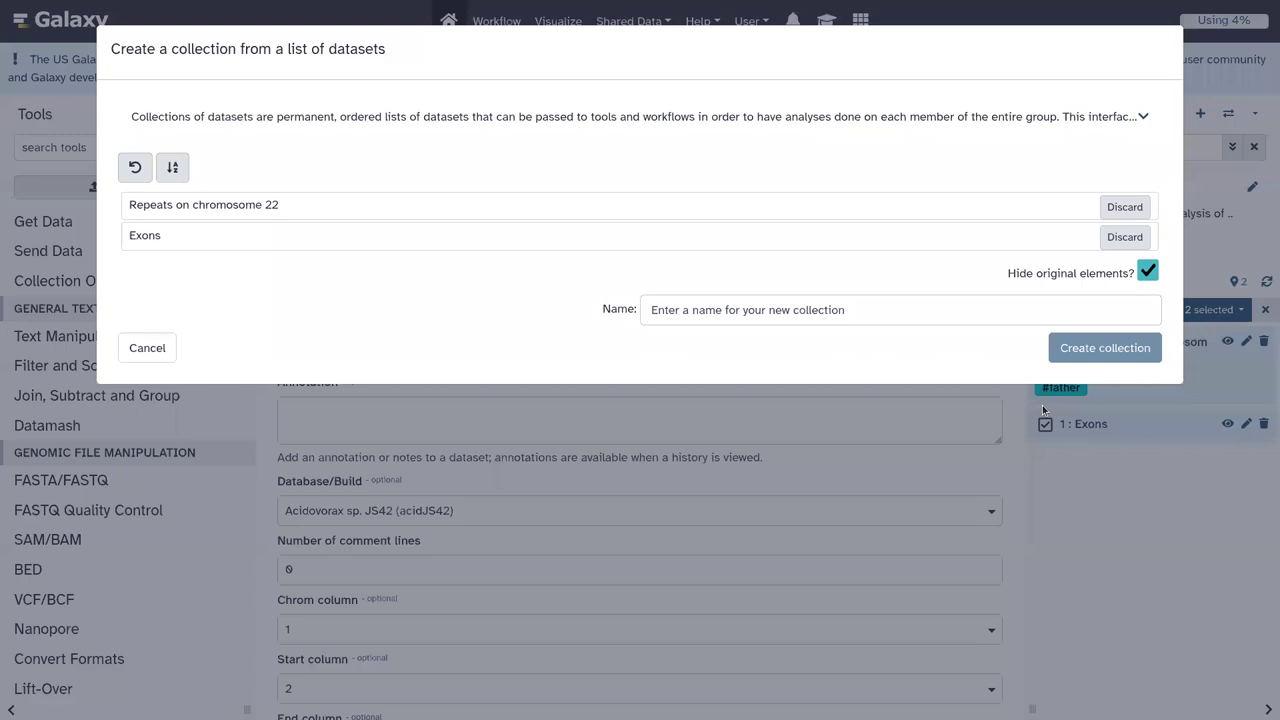
left_click(863, 314)
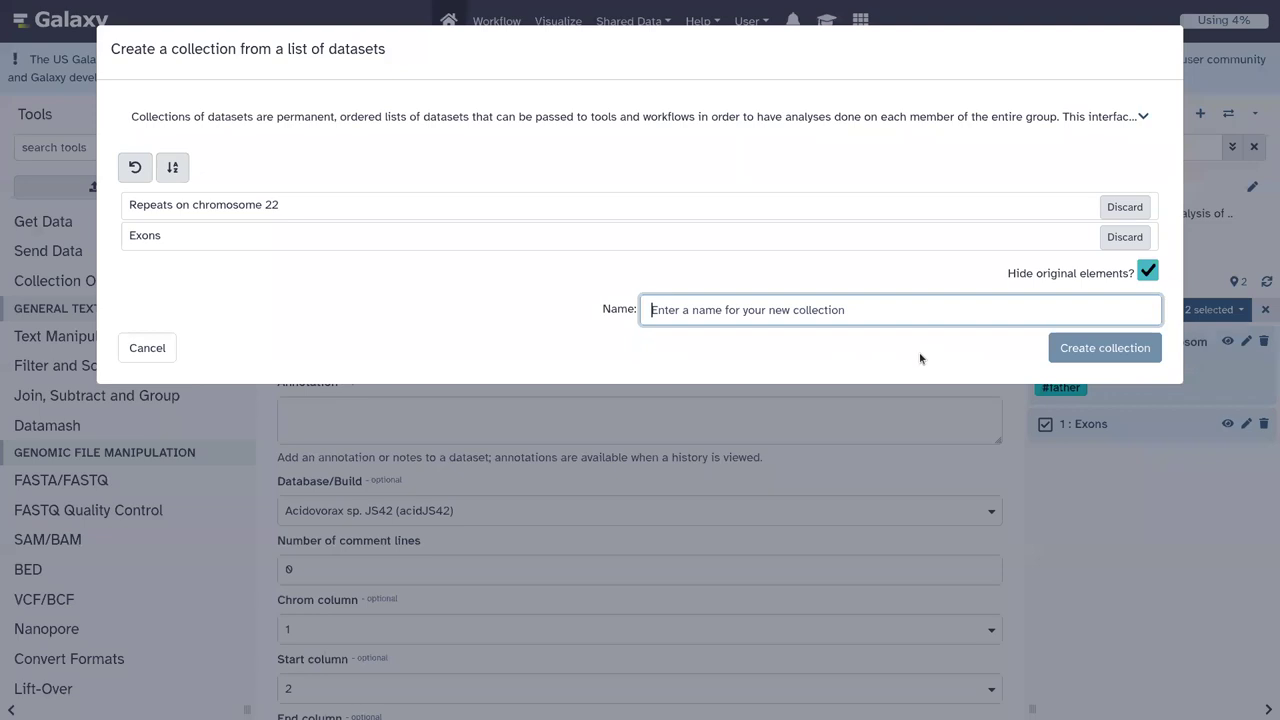
type("bed files")
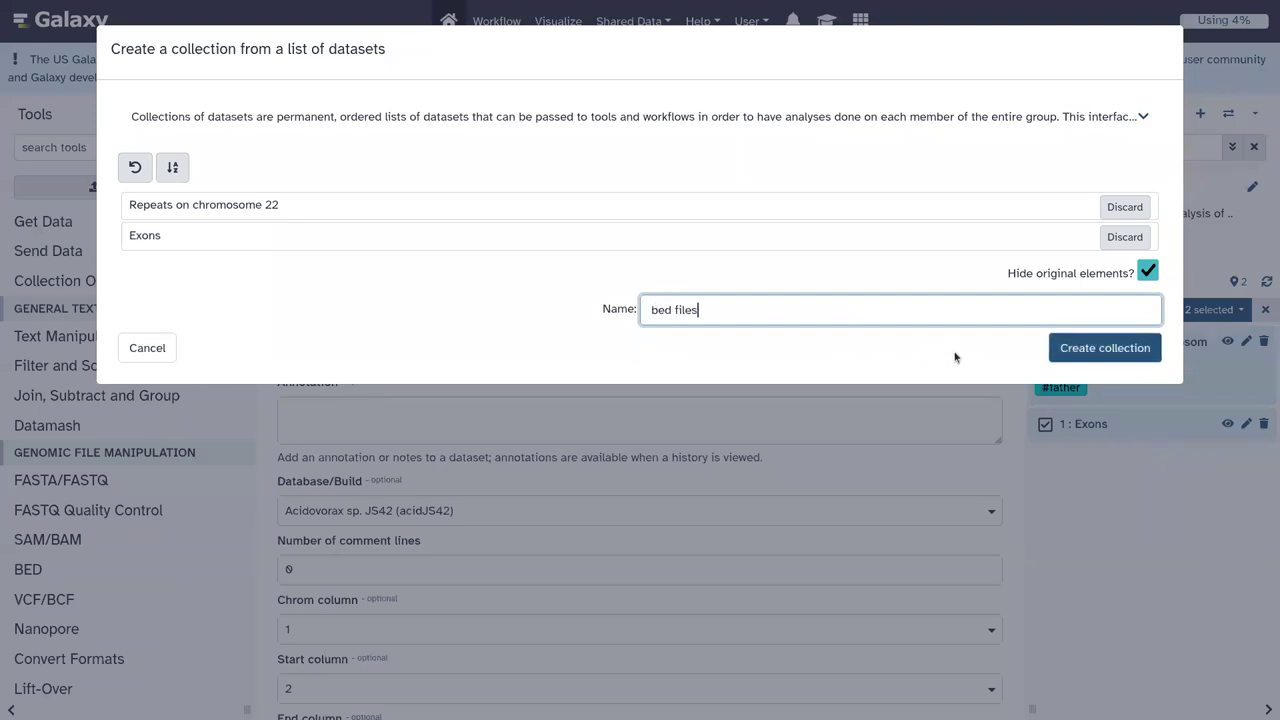
left_click(1053, 349)
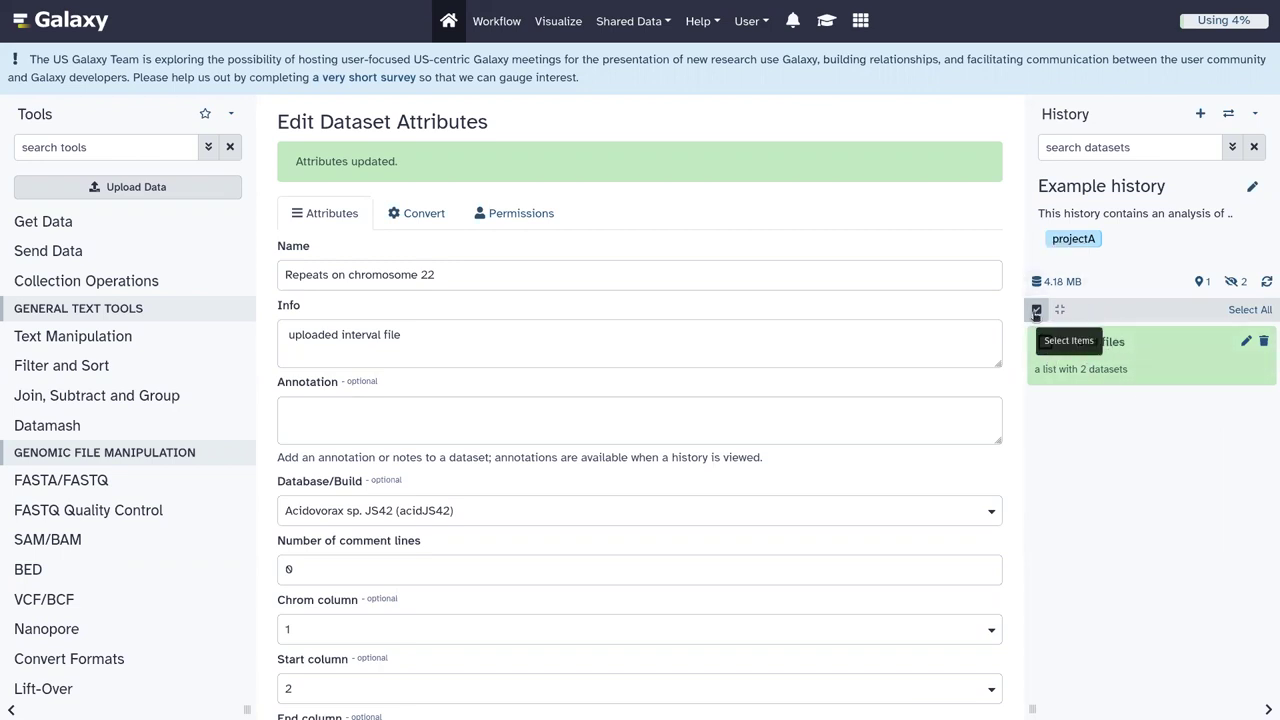
Turn off multi-selection, view the datasets inside the "bed files" collection and return to the history
left_click(1036, 312)
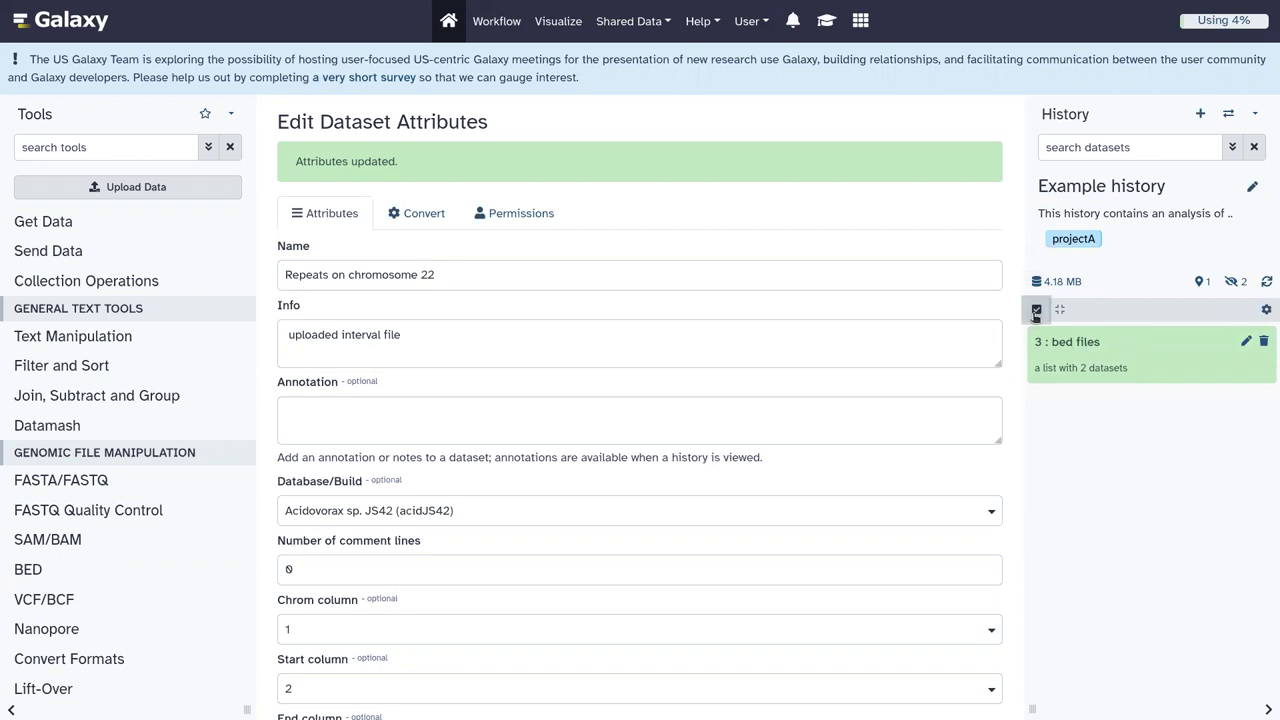
left_click(1135, 347)
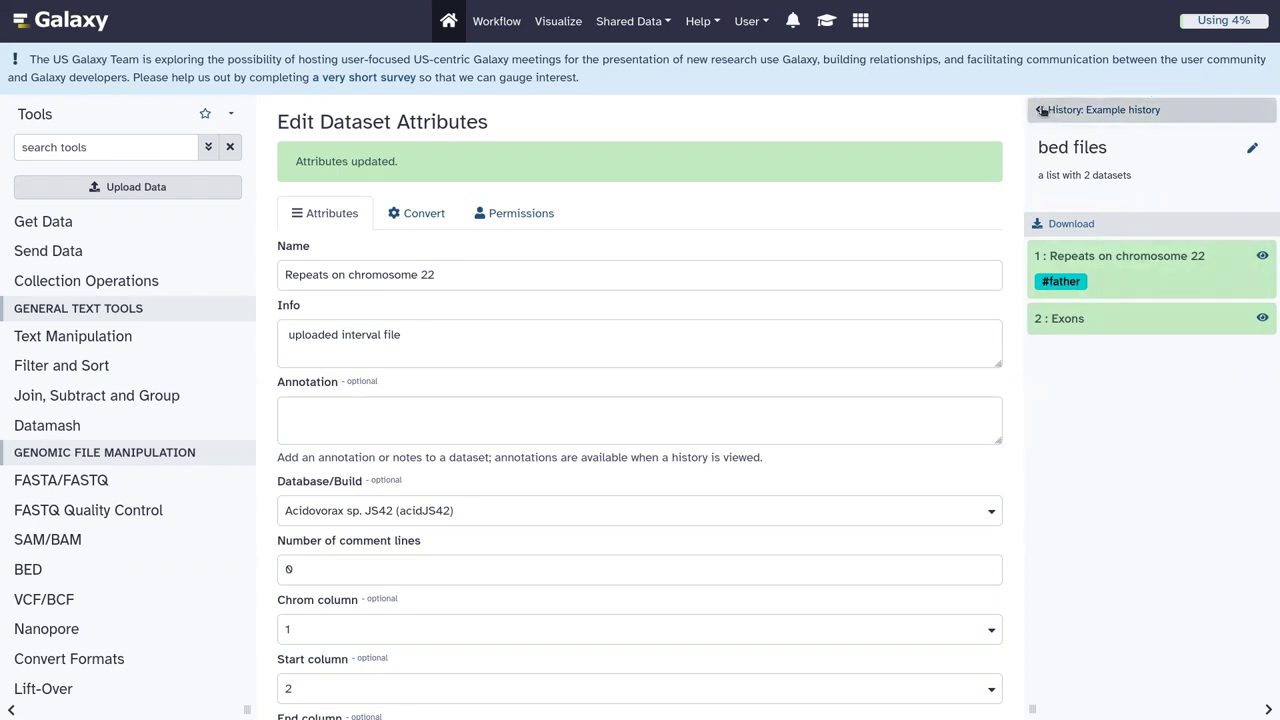
left_click(1048, 106)
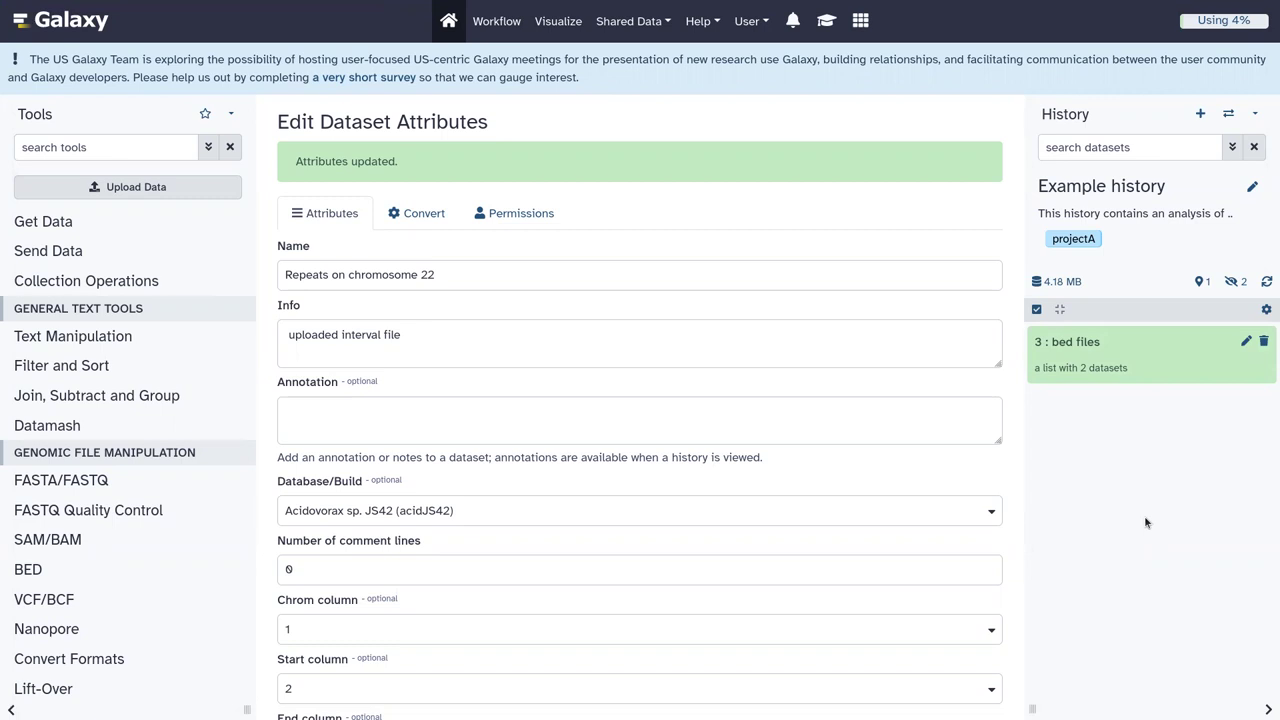
Browse the list of available histories and switch to the "Workflow Reports" history
left_click(1229, 118)
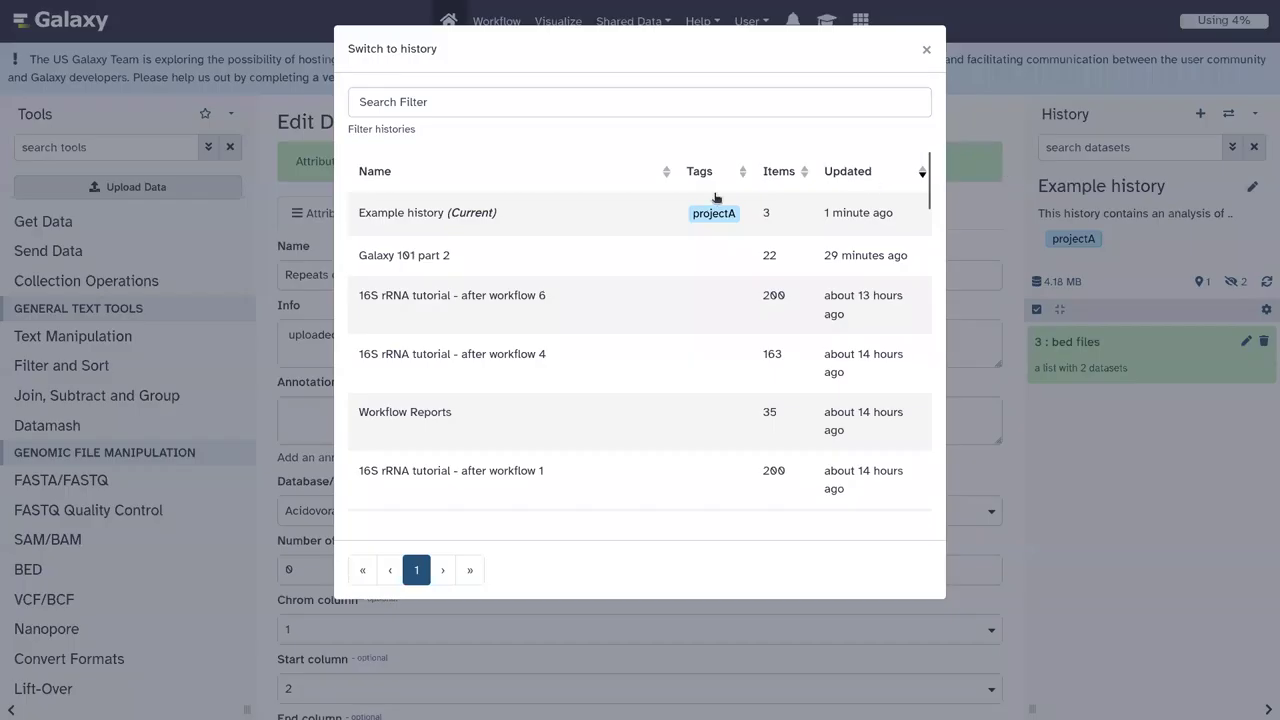
scroll(677, 269, "down", 5)
scroll(677, 269, "up", 5)
left_click(427, 416)
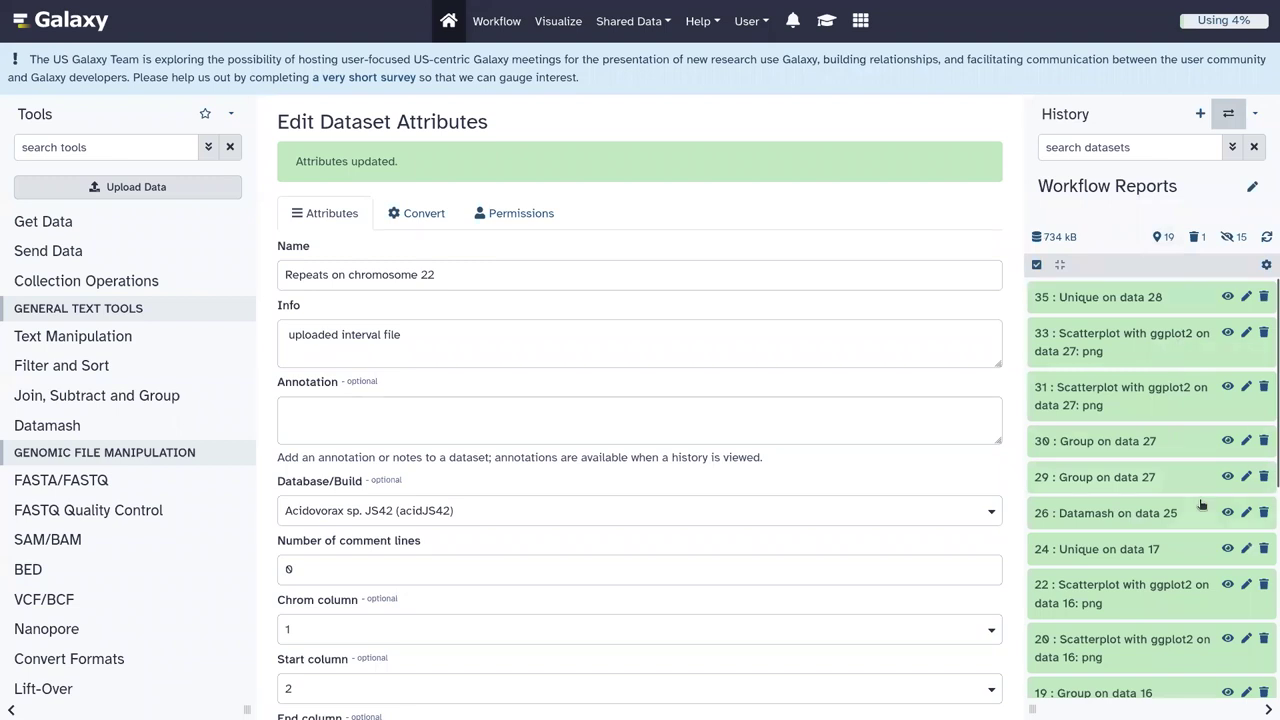
left_click(1227, 117)
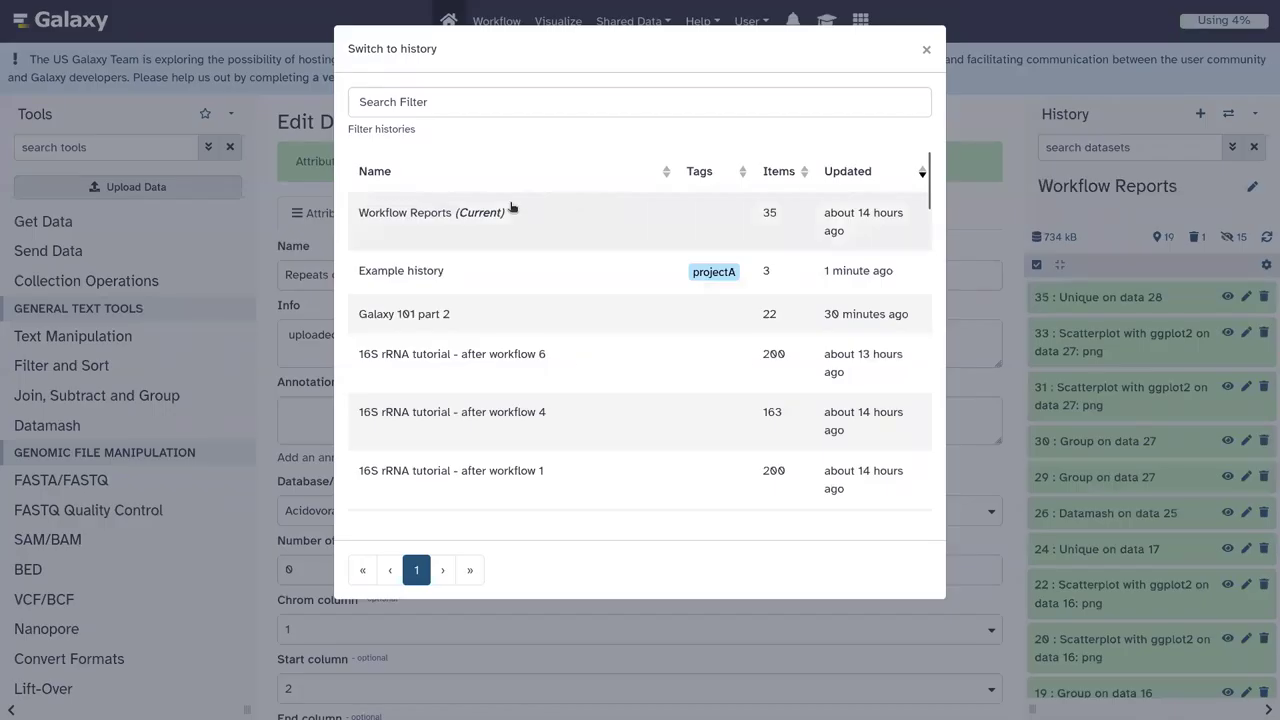
left_click(512, 206)
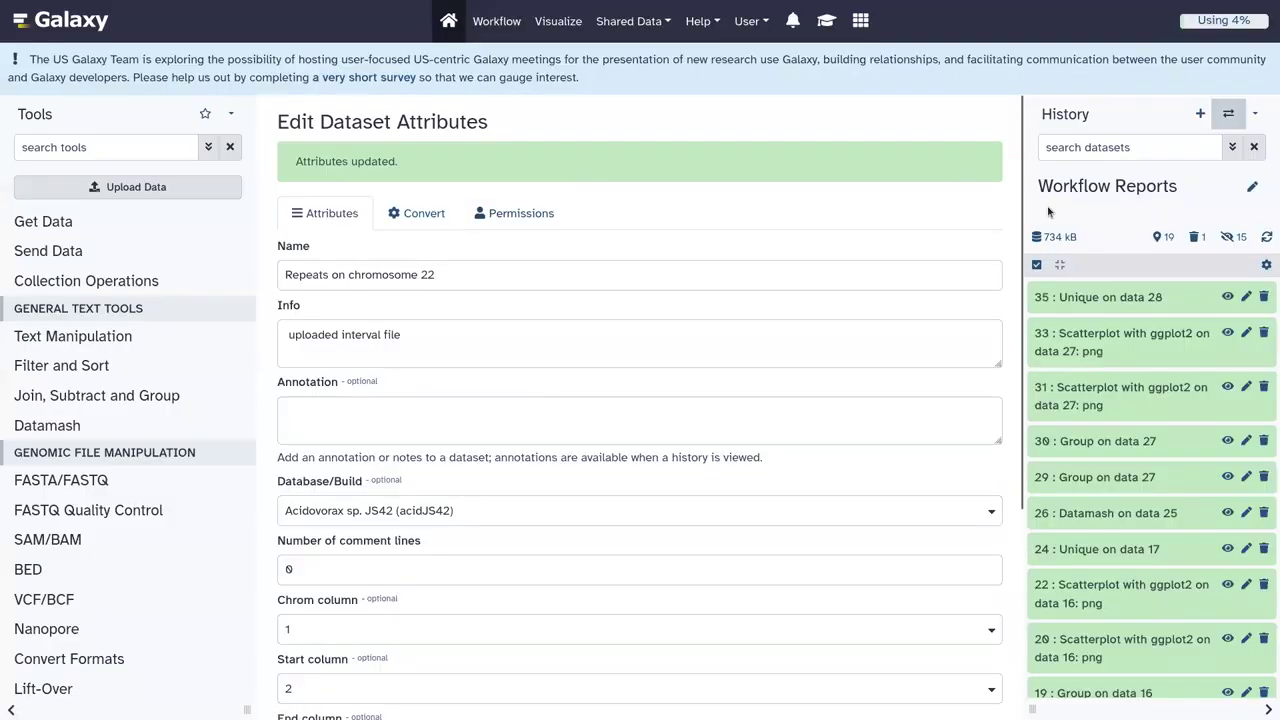
left_click(1257, 115)
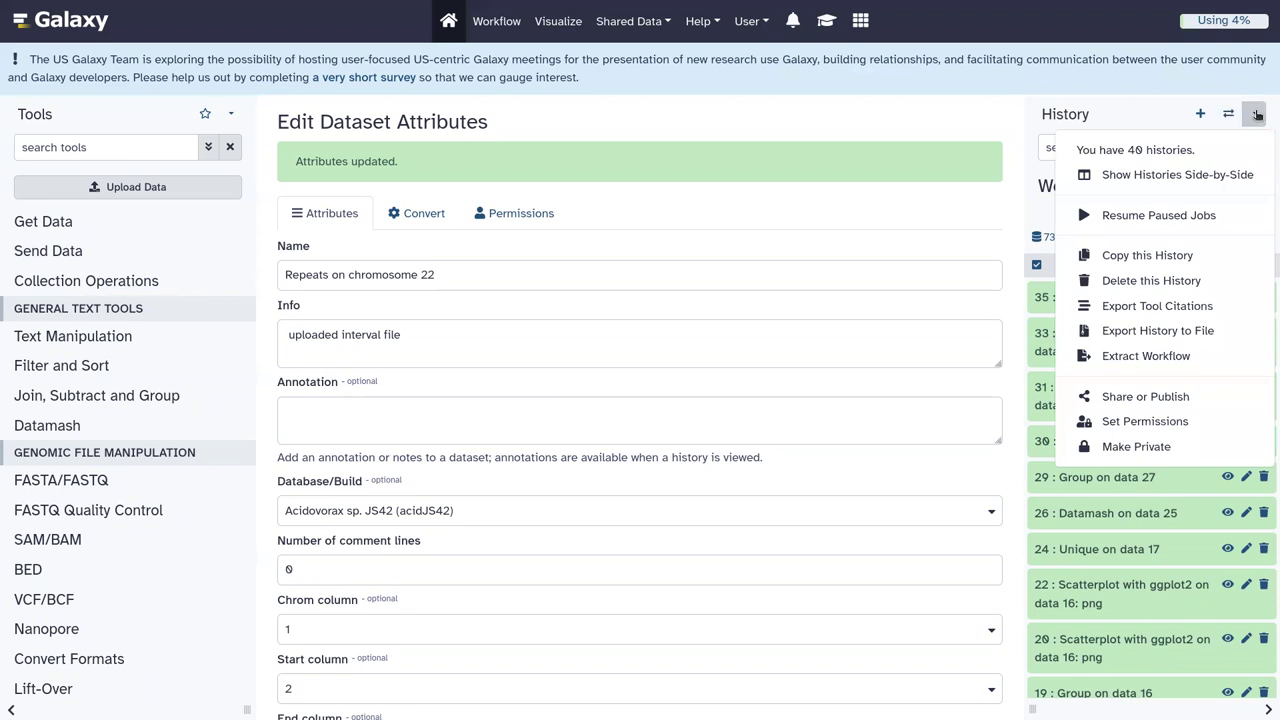
left_click(1140, 128)
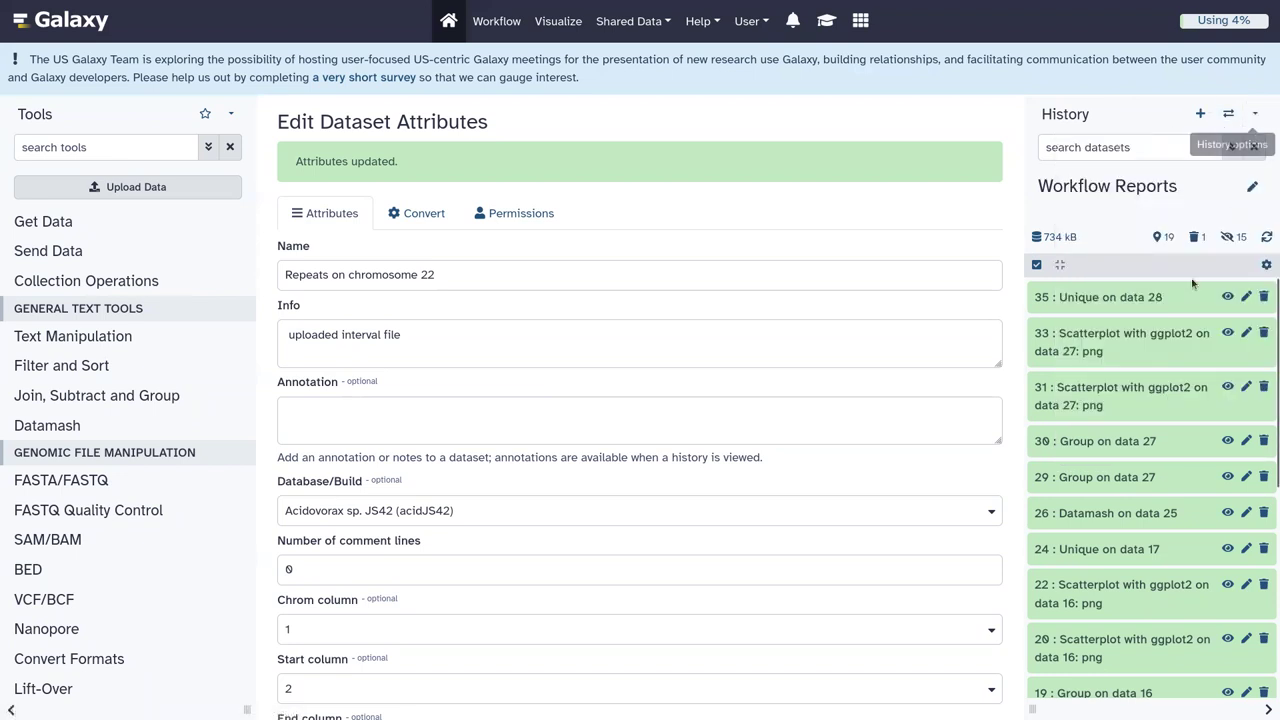
left_click(1228, 114)
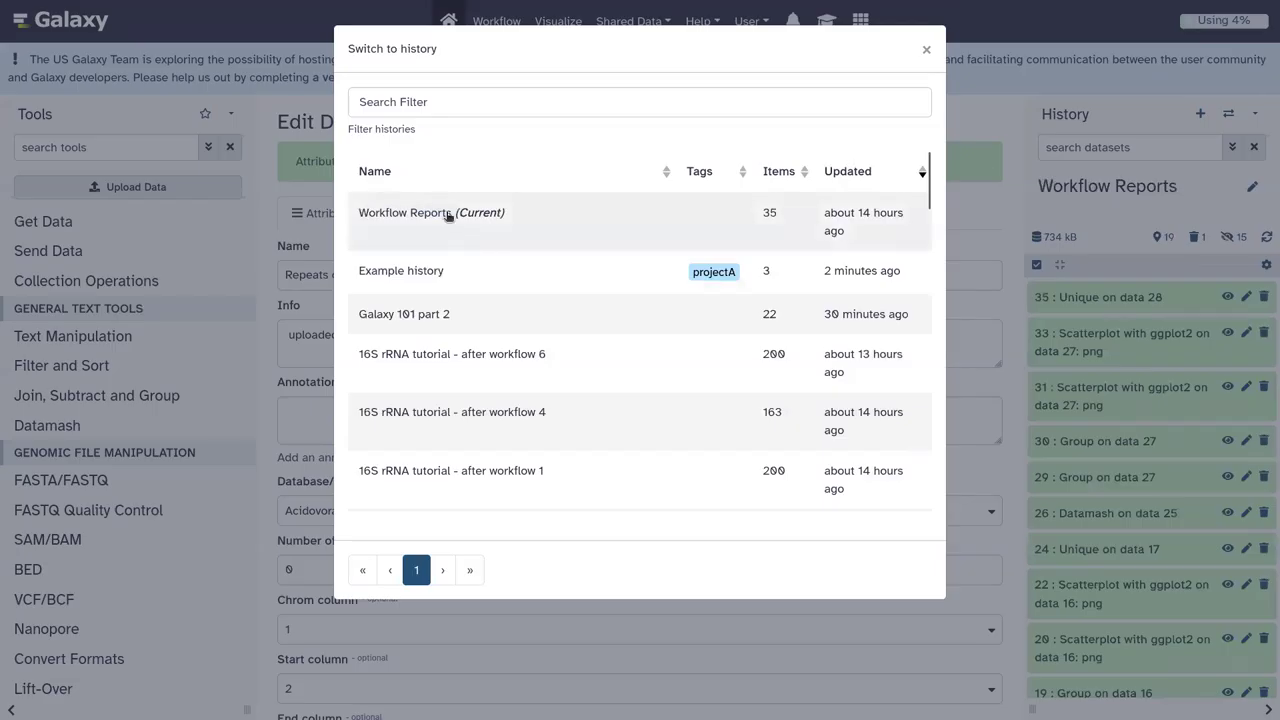
left_click(449, 216)
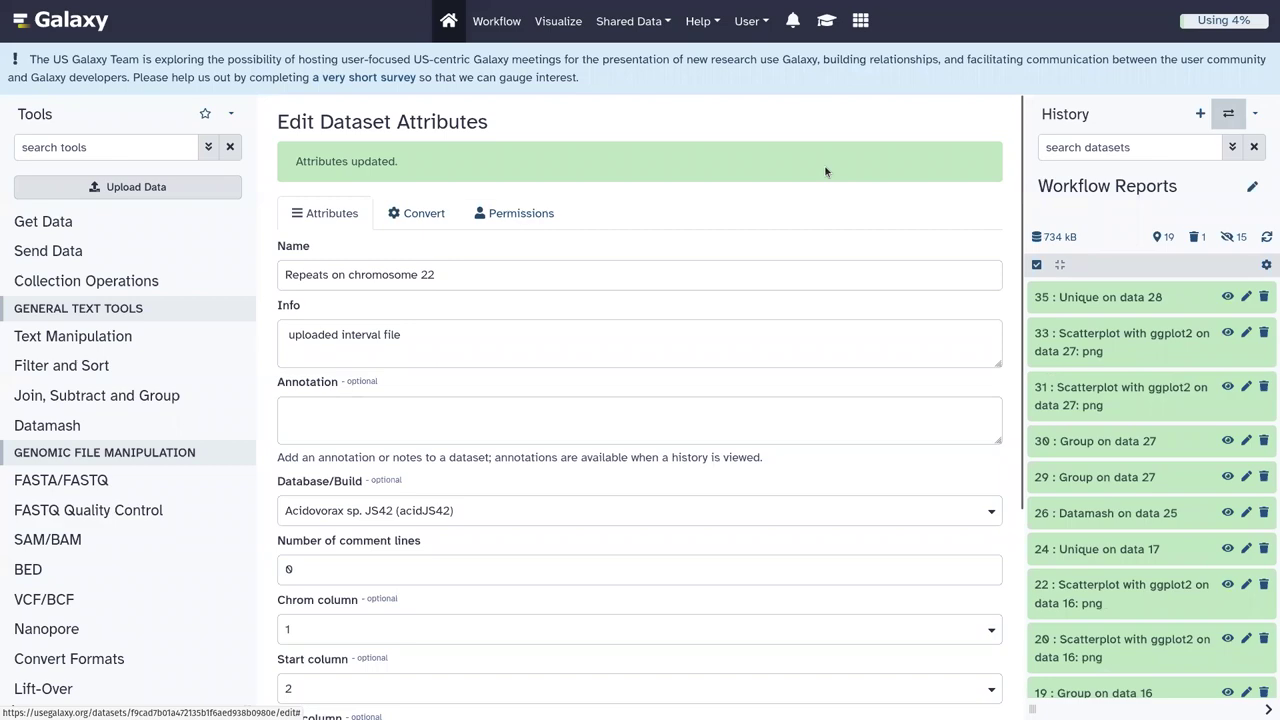
Switch back to the "Example history" and show the histories side by side
left_click(1229, 114)
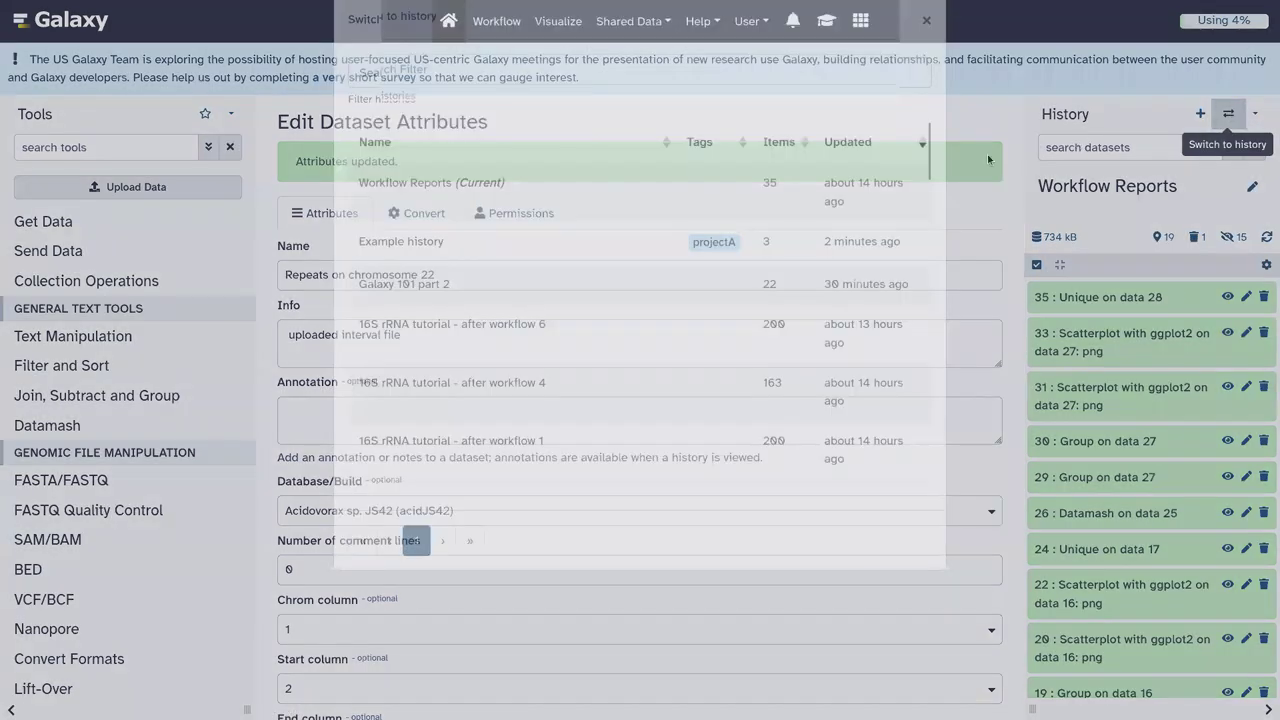
left_click(620, 263)
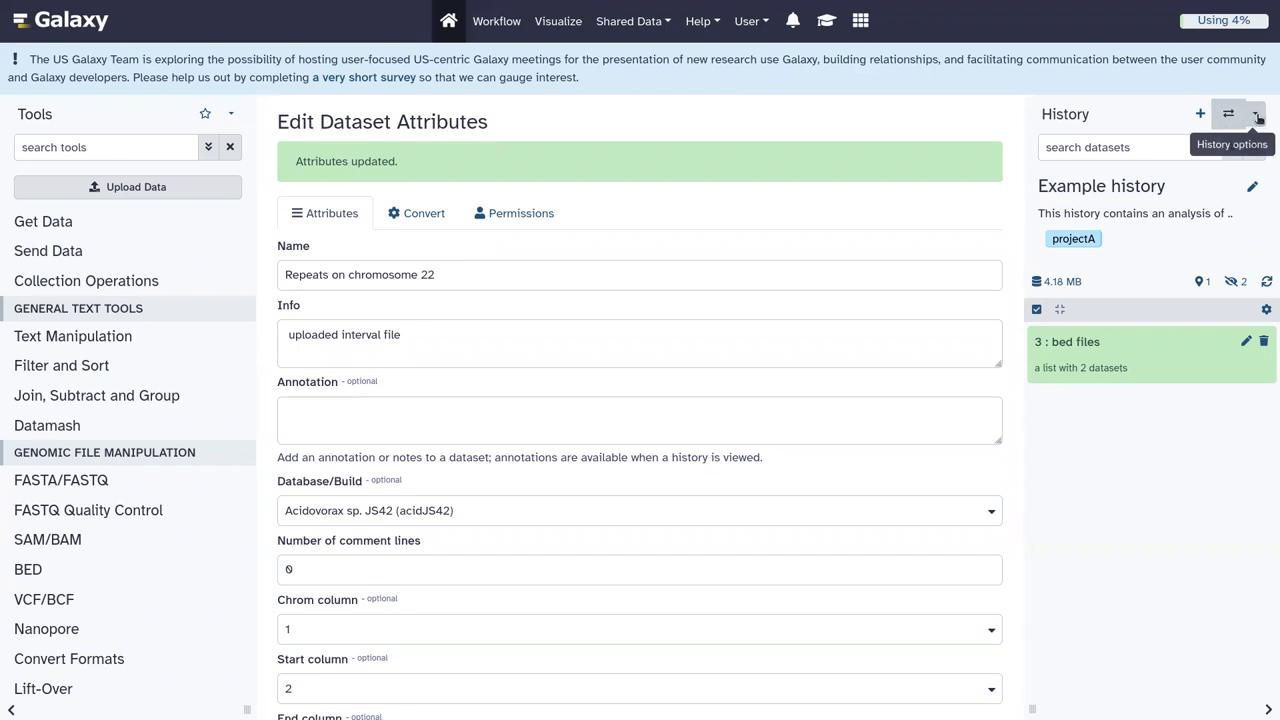
left_click(1257, 116)
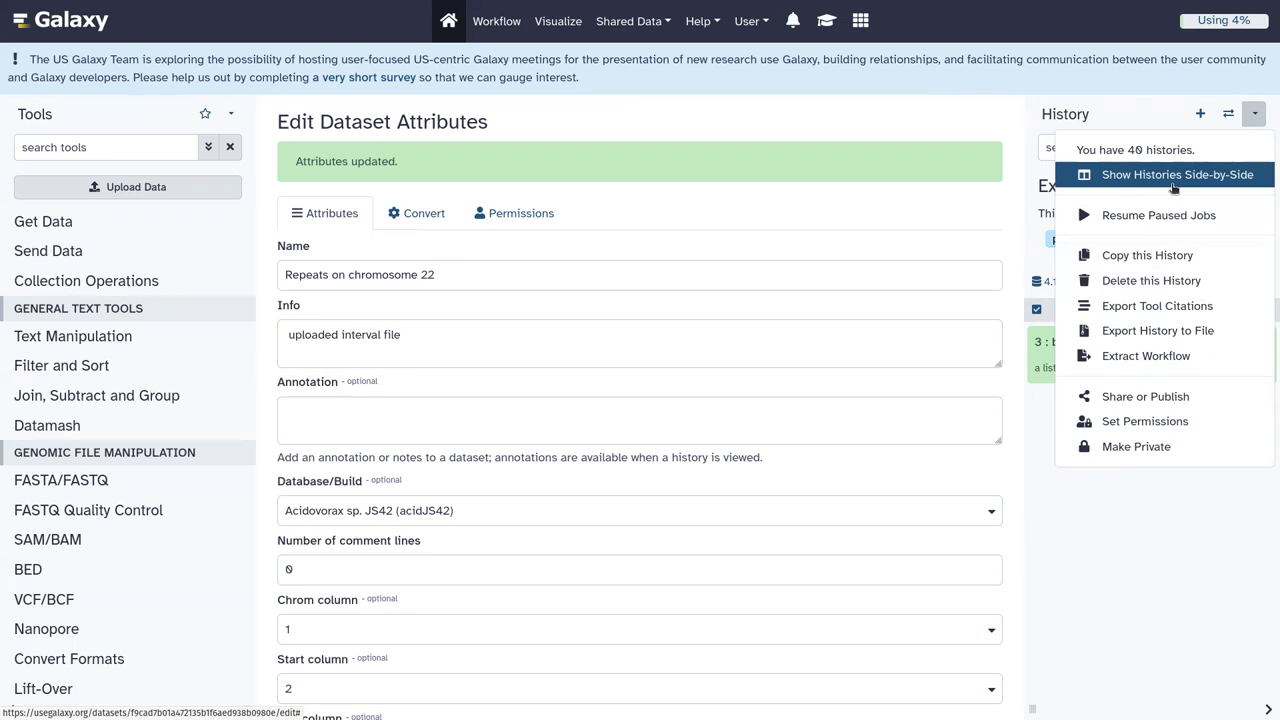
left_click(1174, 188)
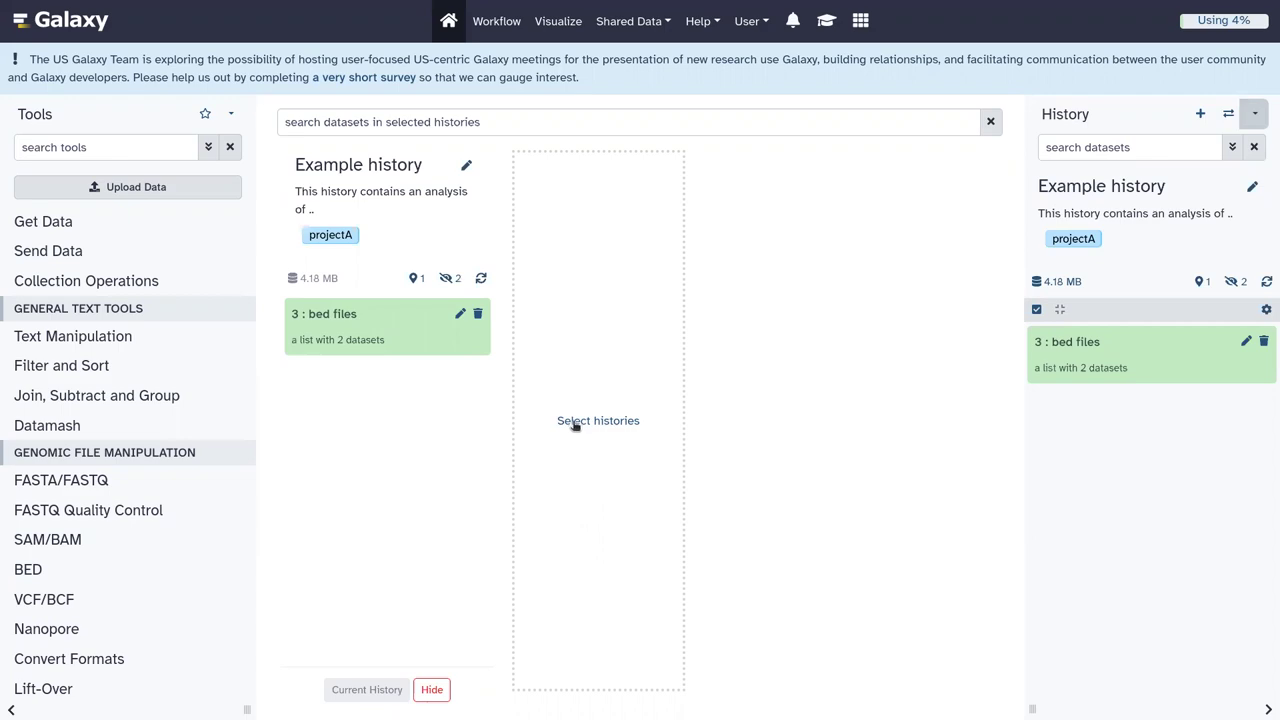
Add the "Workflow Reports" and "16S rRNA tutorial - after workflow 6" histories to the side-by-side view
left_click(575, 423)
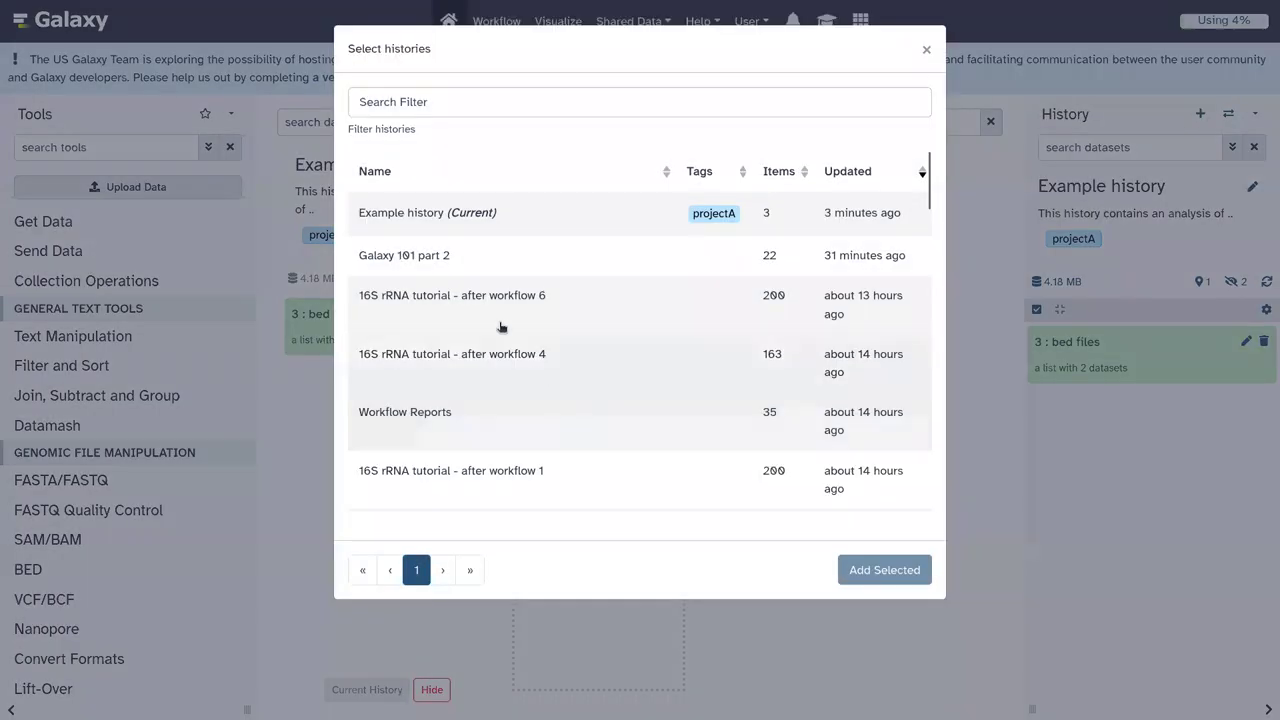
left_click(420, 418)
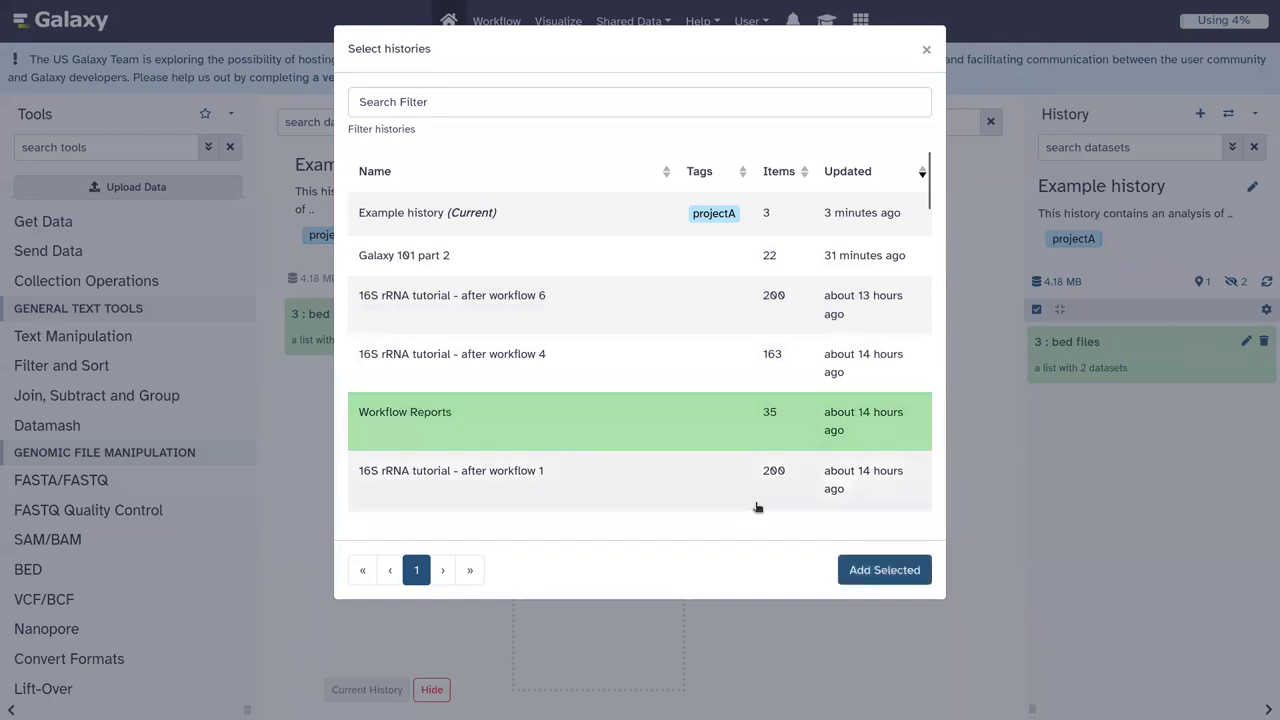
left_click(875, 572)
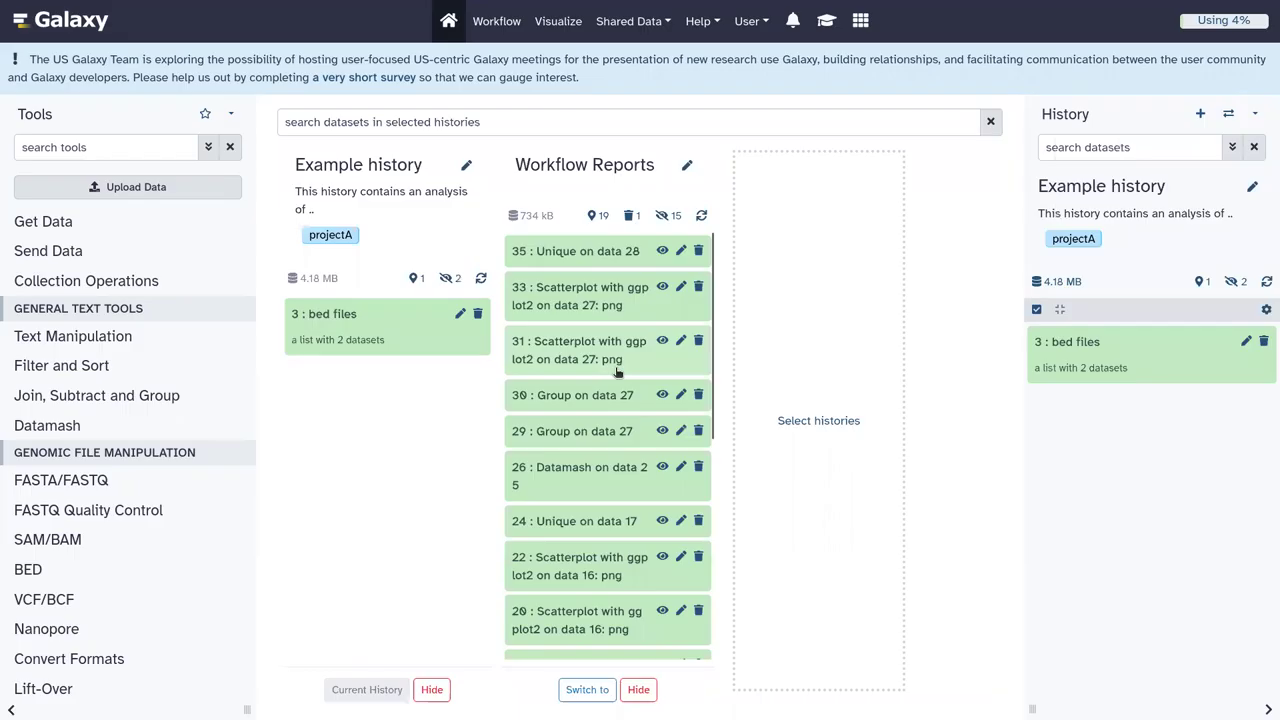
scroll(617, 372, "down", 5)
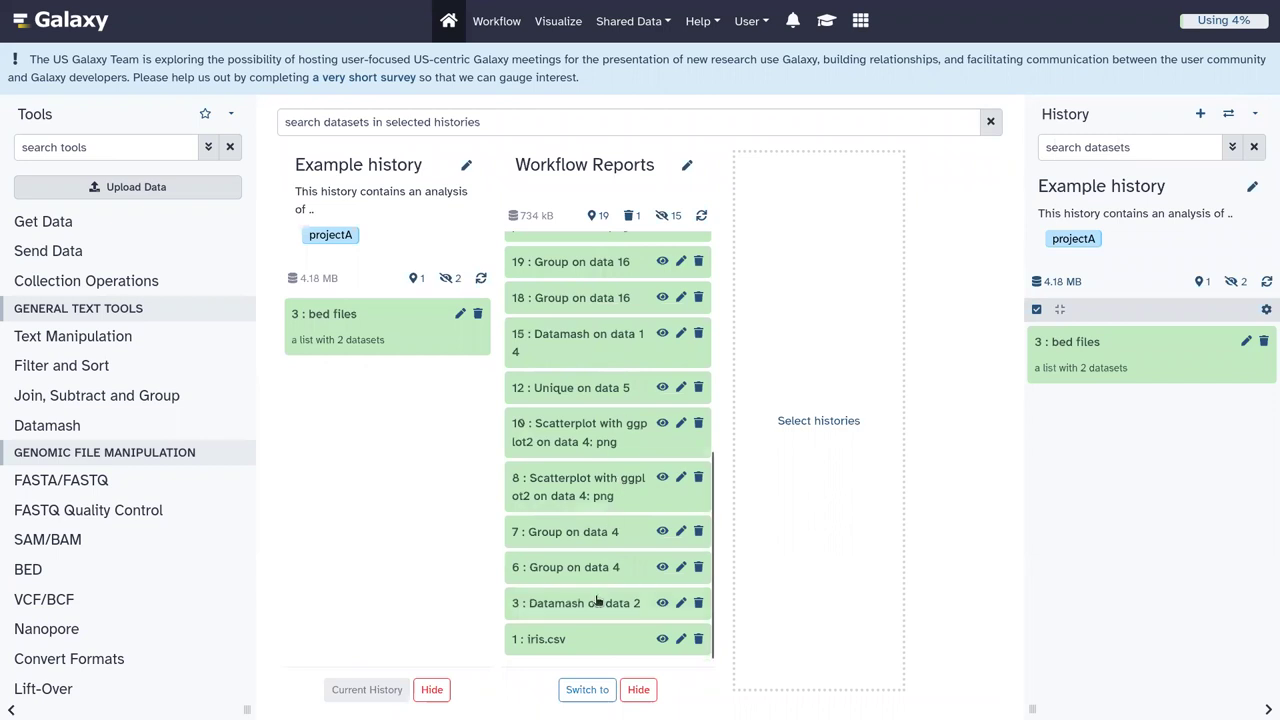
left_click(820, 422)
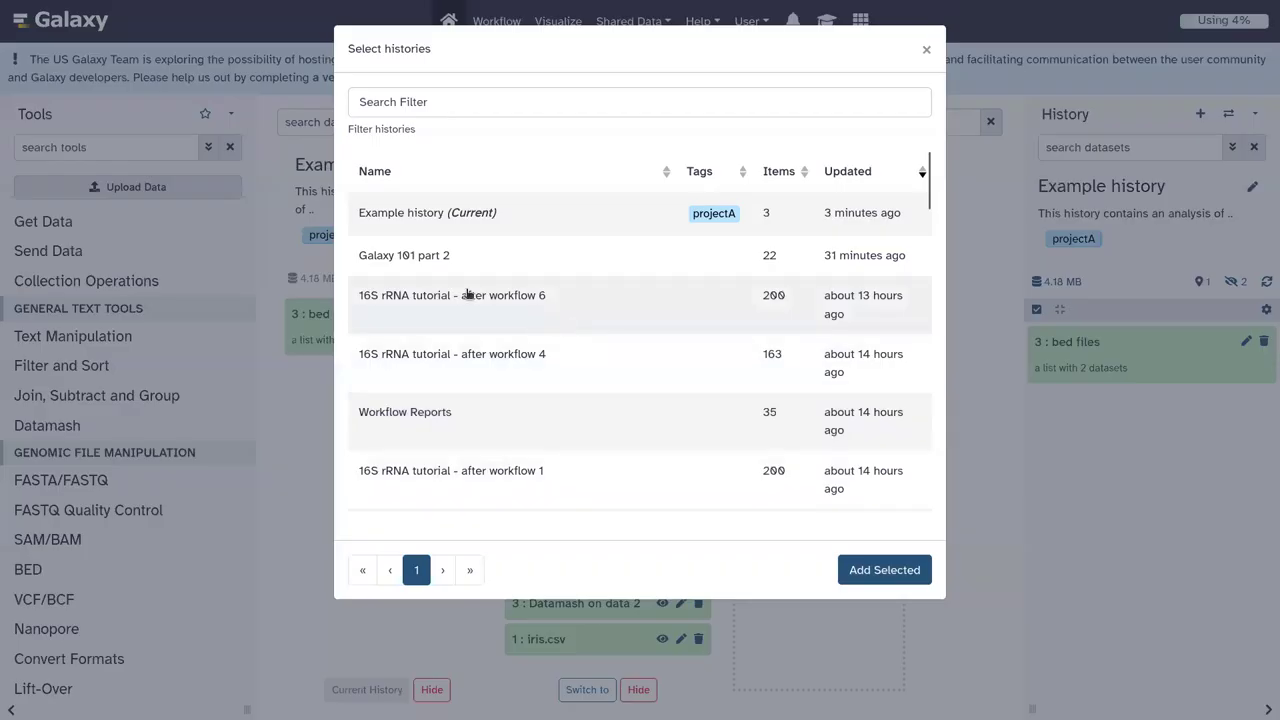
left_click(431, 306)
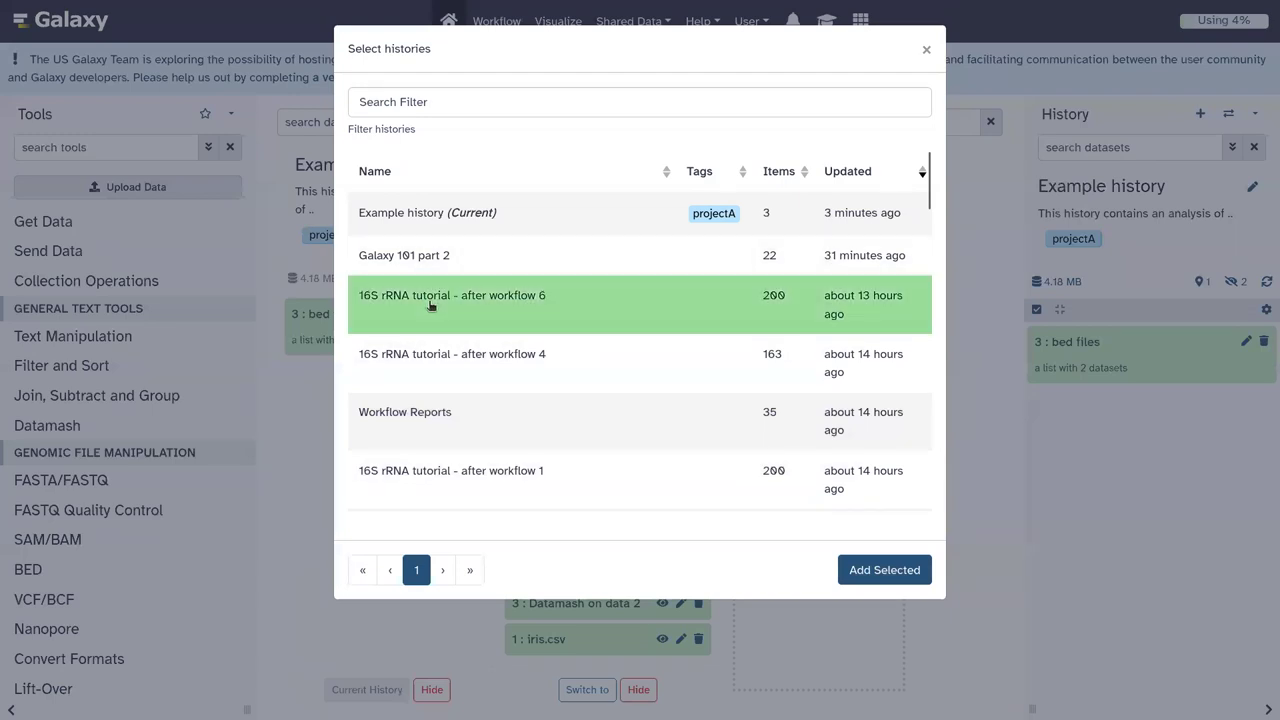
left_click(885, 570)
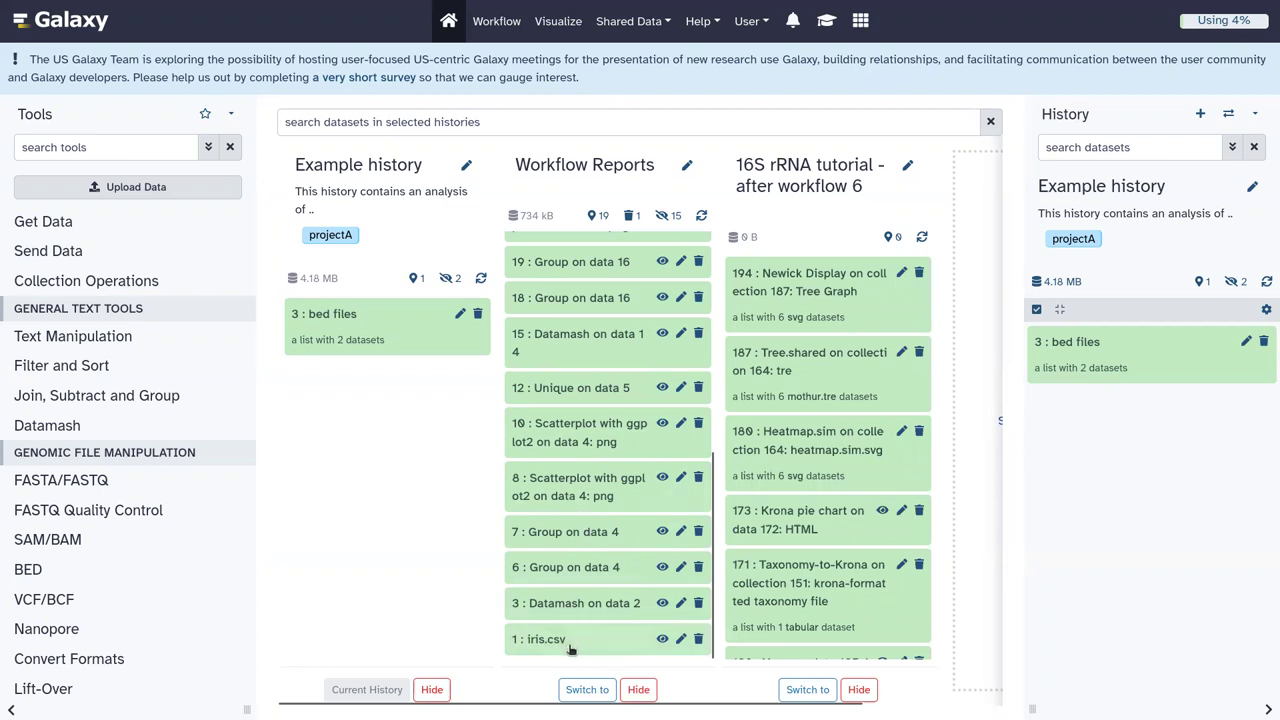
Copy the iris.csv dataset from "Workflow Reports" into "Example history" and hide "Workflow Reports" from the side-by-side view
left_click_drag(566, 641, 365, 459)
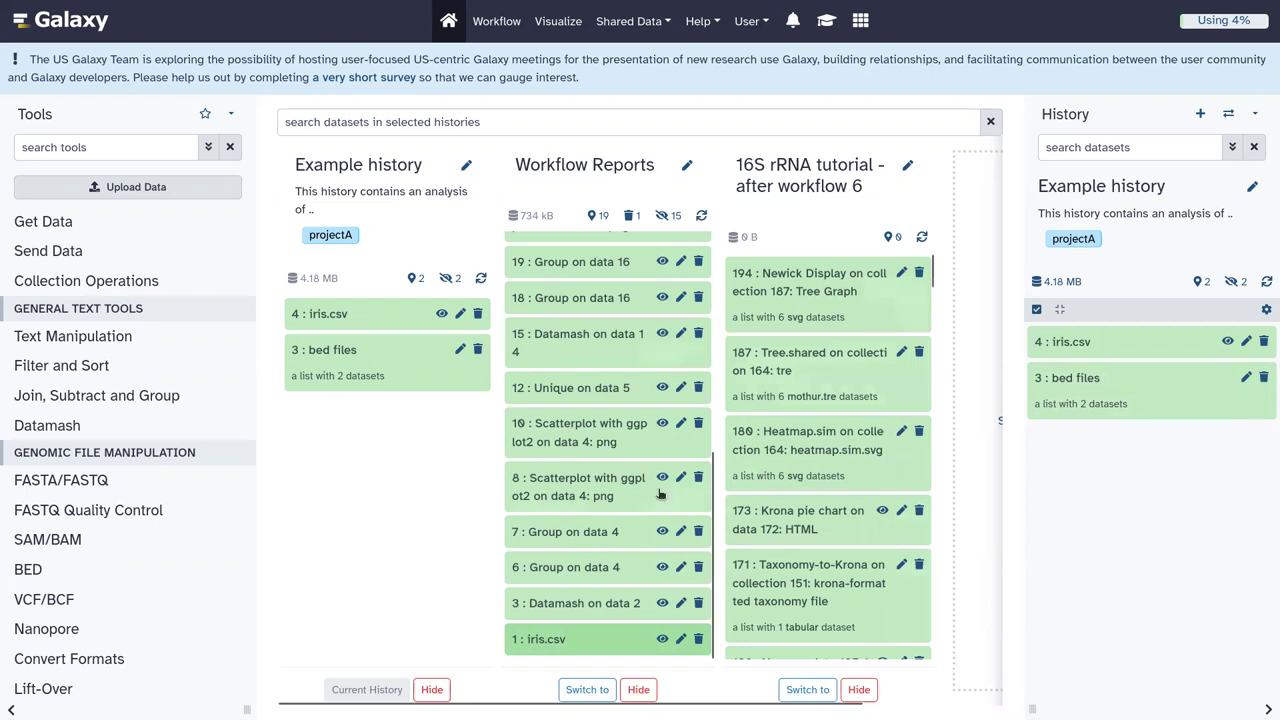
left_click(636, 692)
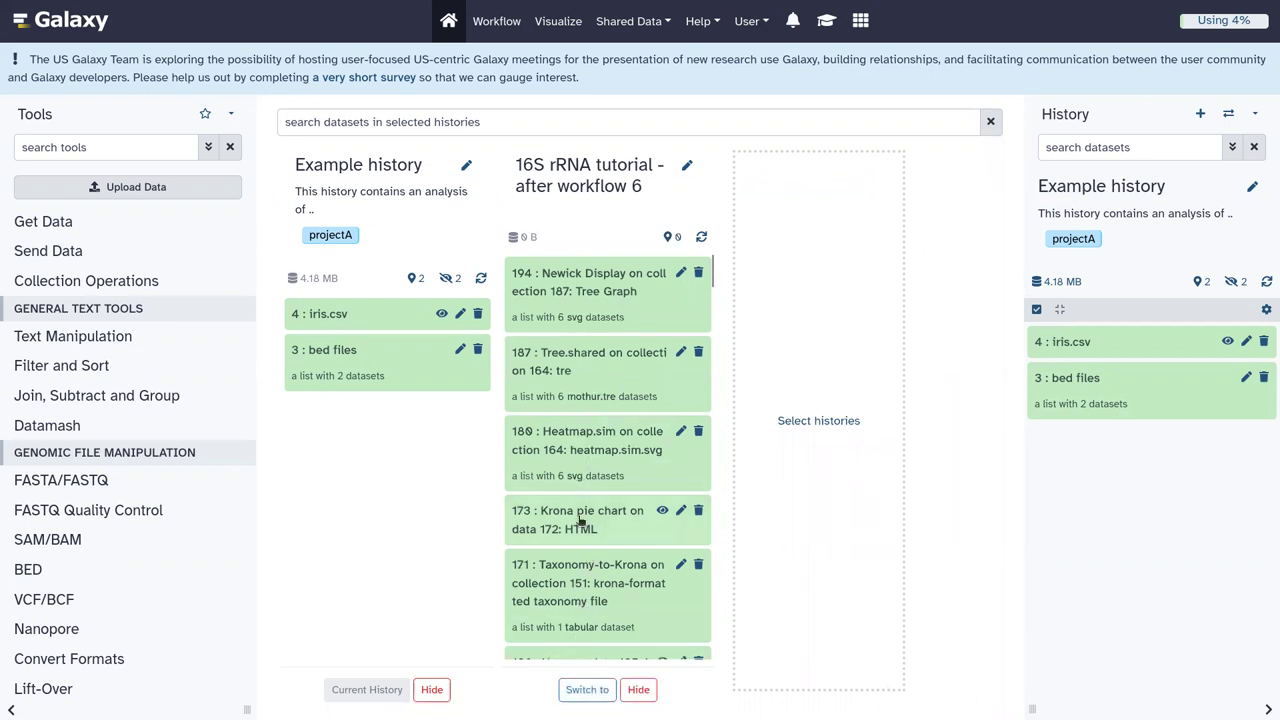
Switch to the "16S rRNA tutorial - after workflow 6" history and unhide its dataset 200, "Newick Display on data 193: Tree Graph"
left_click(586, 690)
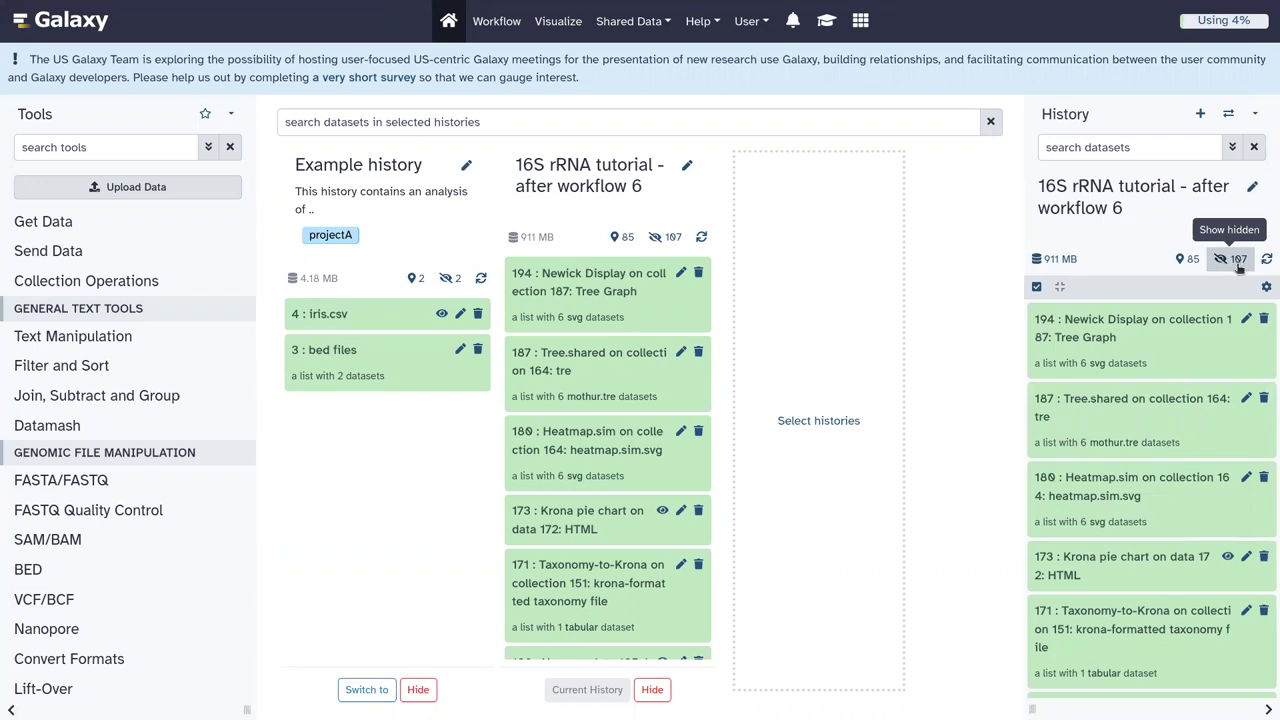
left_click(1227, 260)
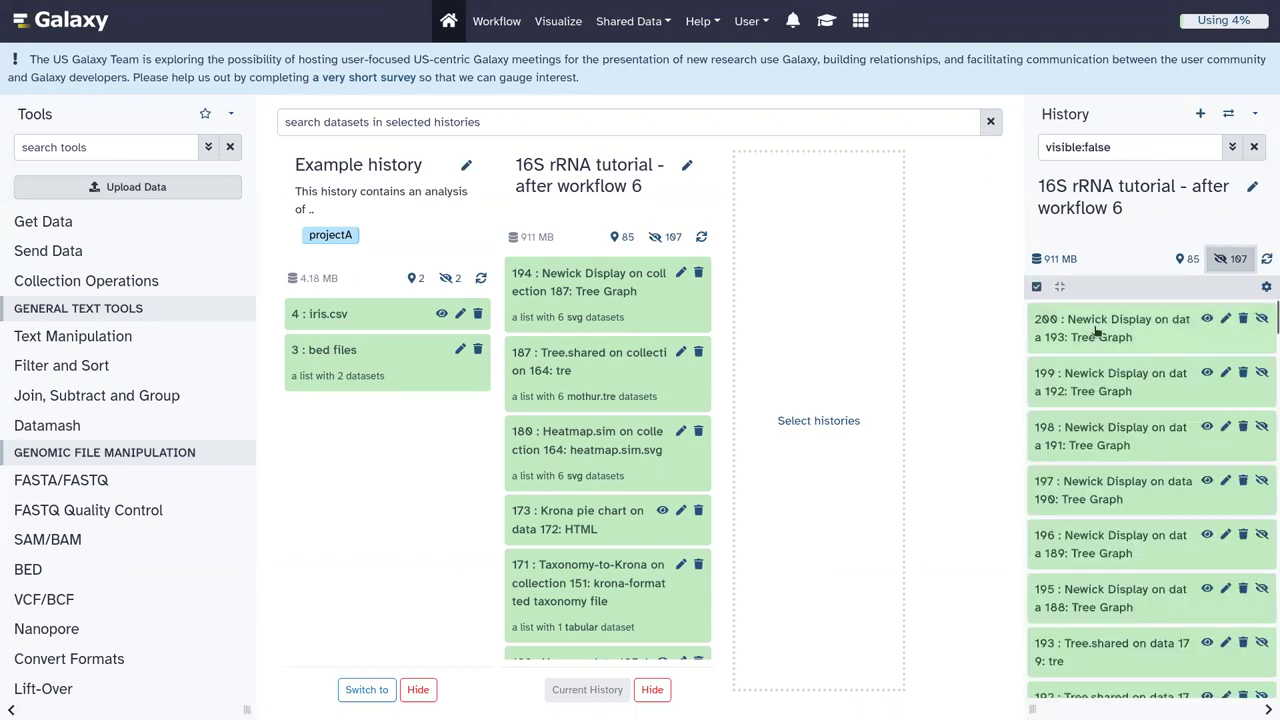
scroll(1075, 397, "down", 5)
scroll(1075, 397, "down", 10)
left_click(1261, 319)
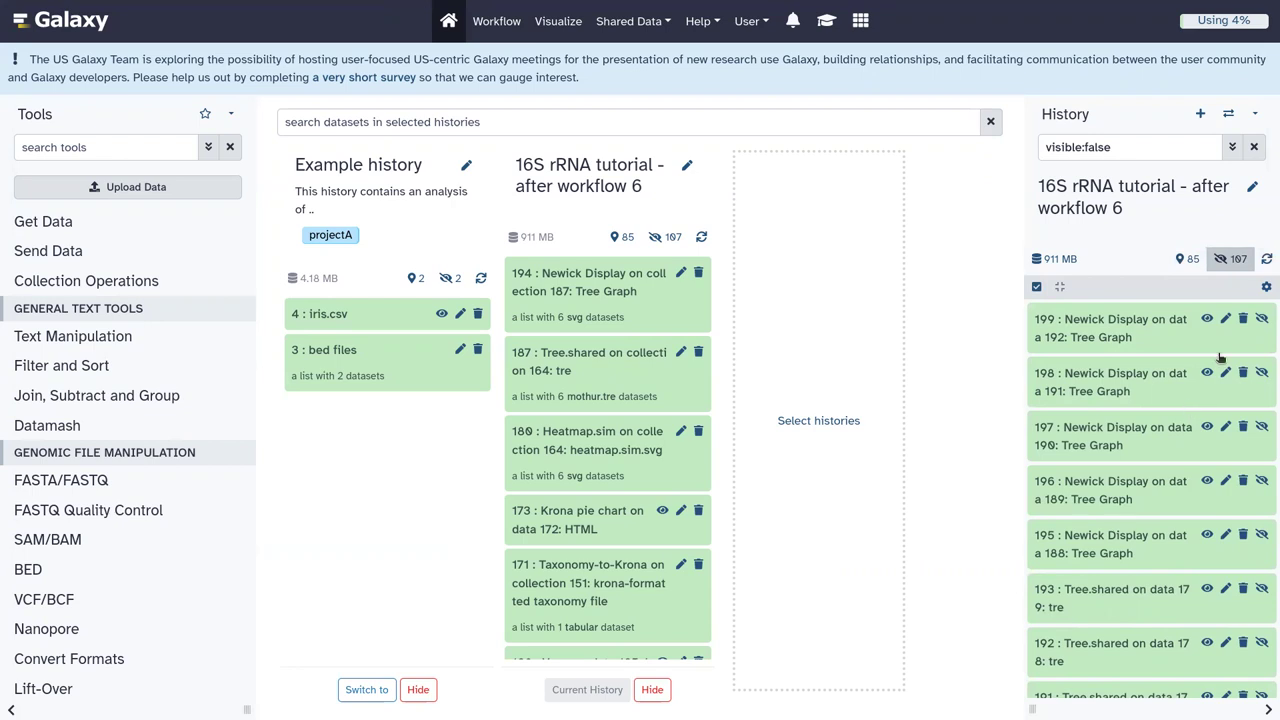
left_click(1235, 262)
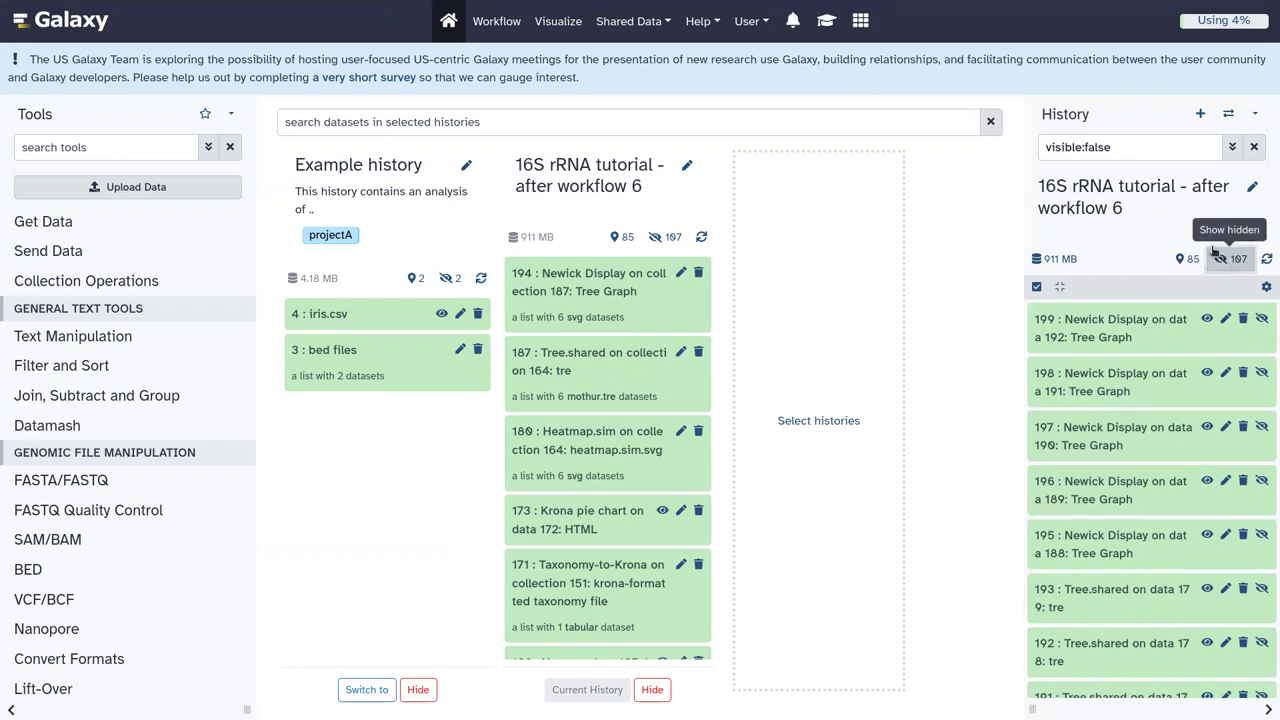
left_click(1256, 147)
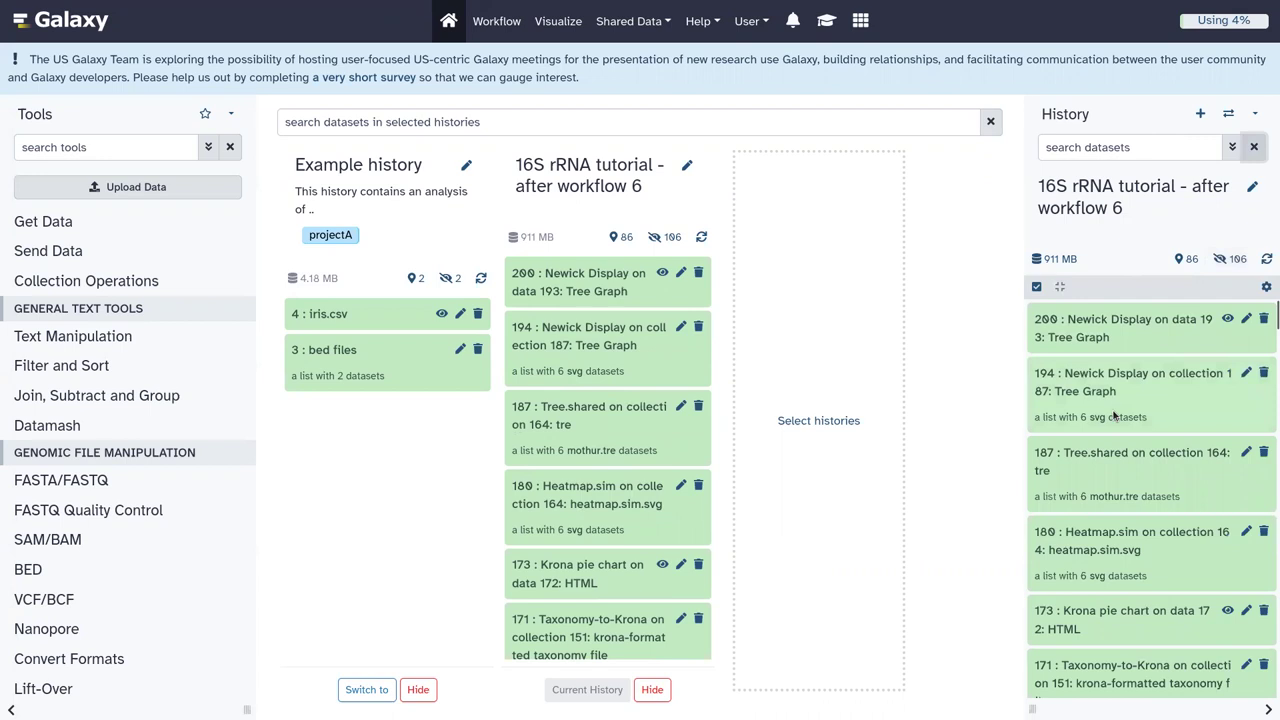
Delete the current "16S rRNA tutorial - after workflow 6" history
left_click(1254, 115)
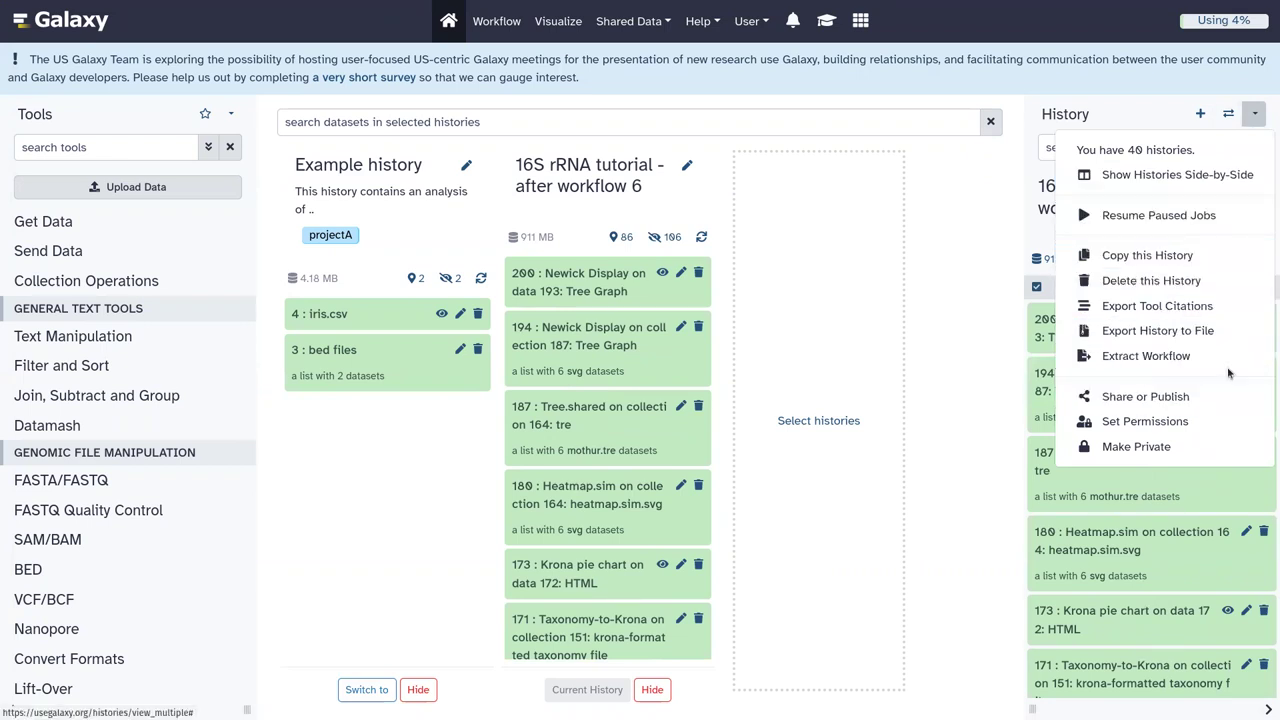
left_click(1255, 115)
left_click(1255, 115)
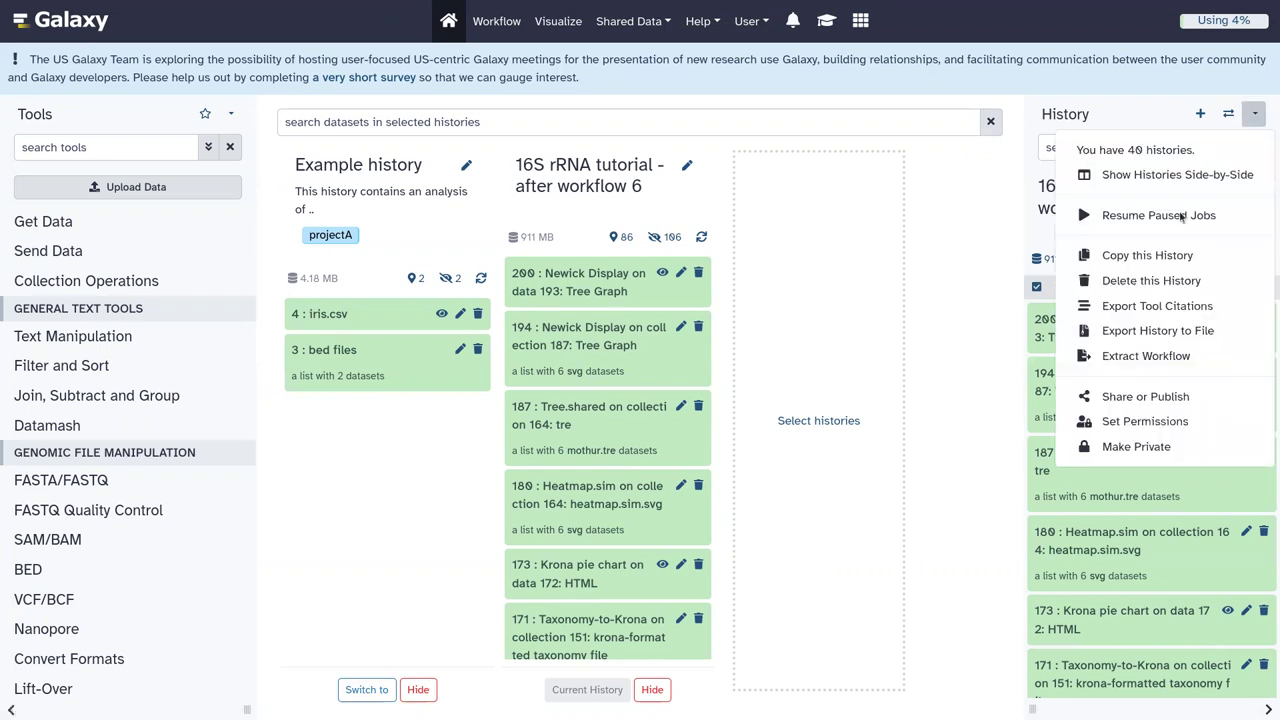
left_click(1151, 283)
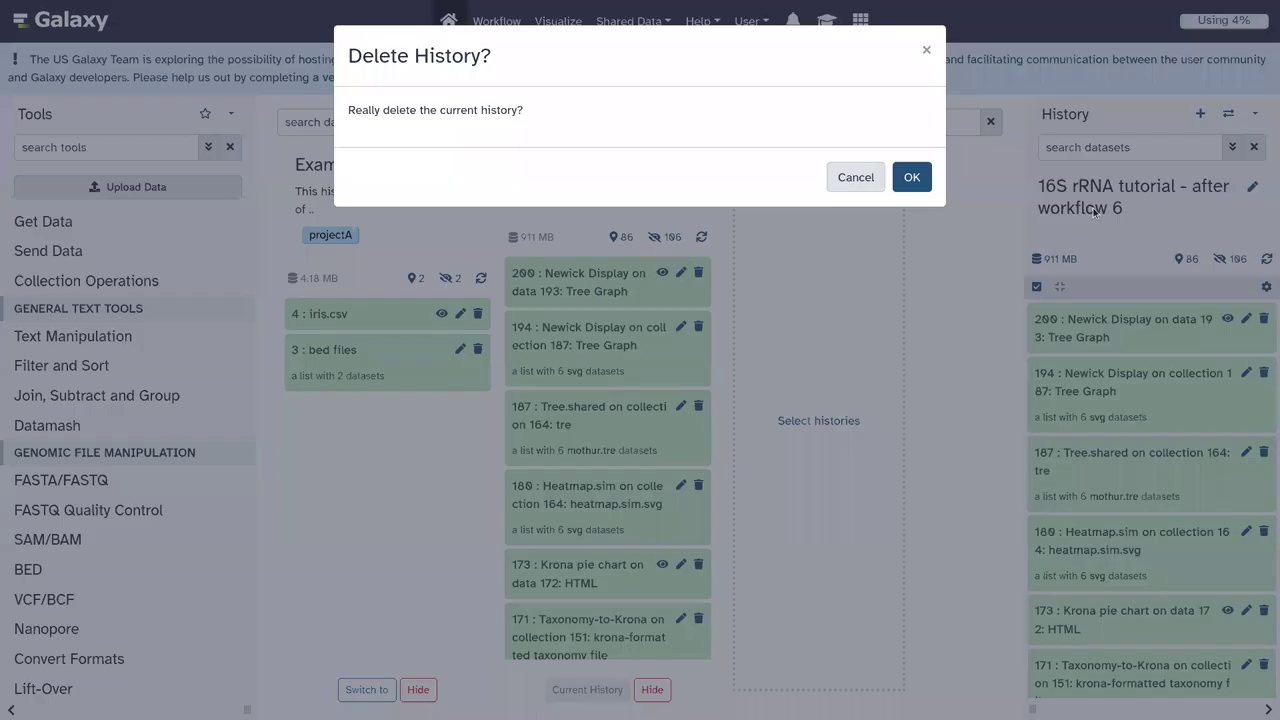
left_click(909, 178)
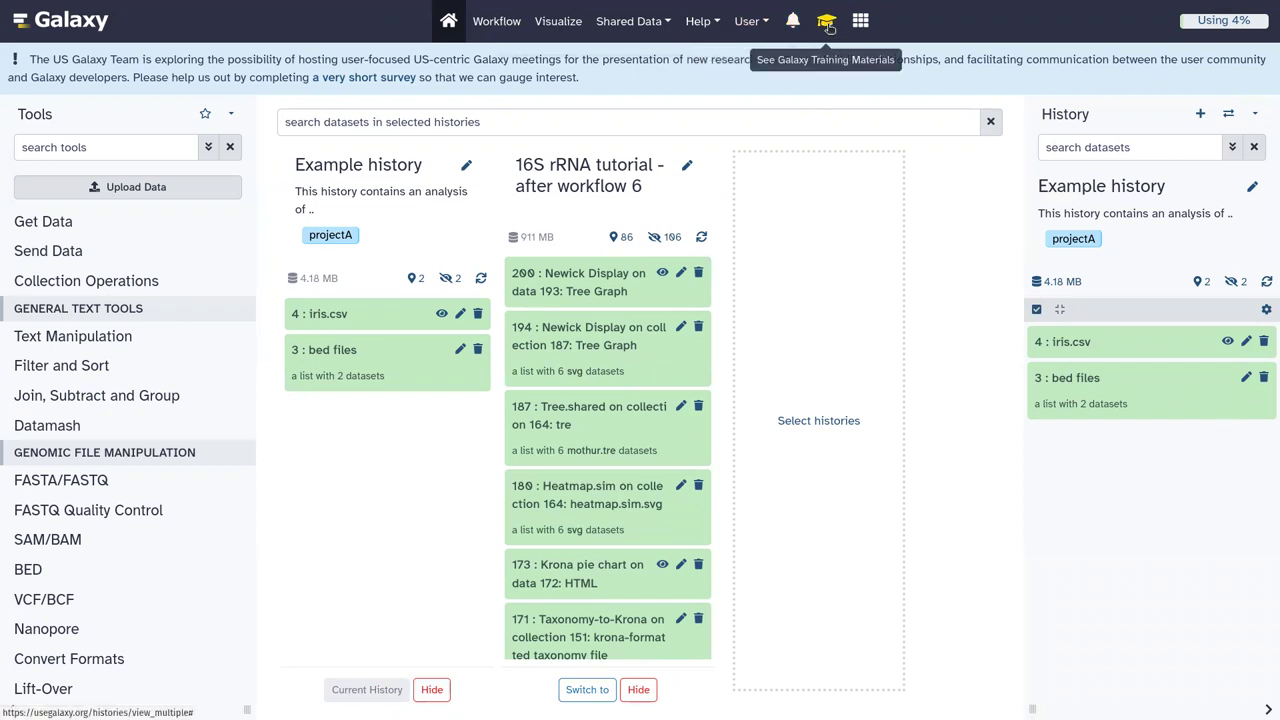
Open the list of saved histories and use the advanced search to filter it by deleted status
left_click(750, 22)
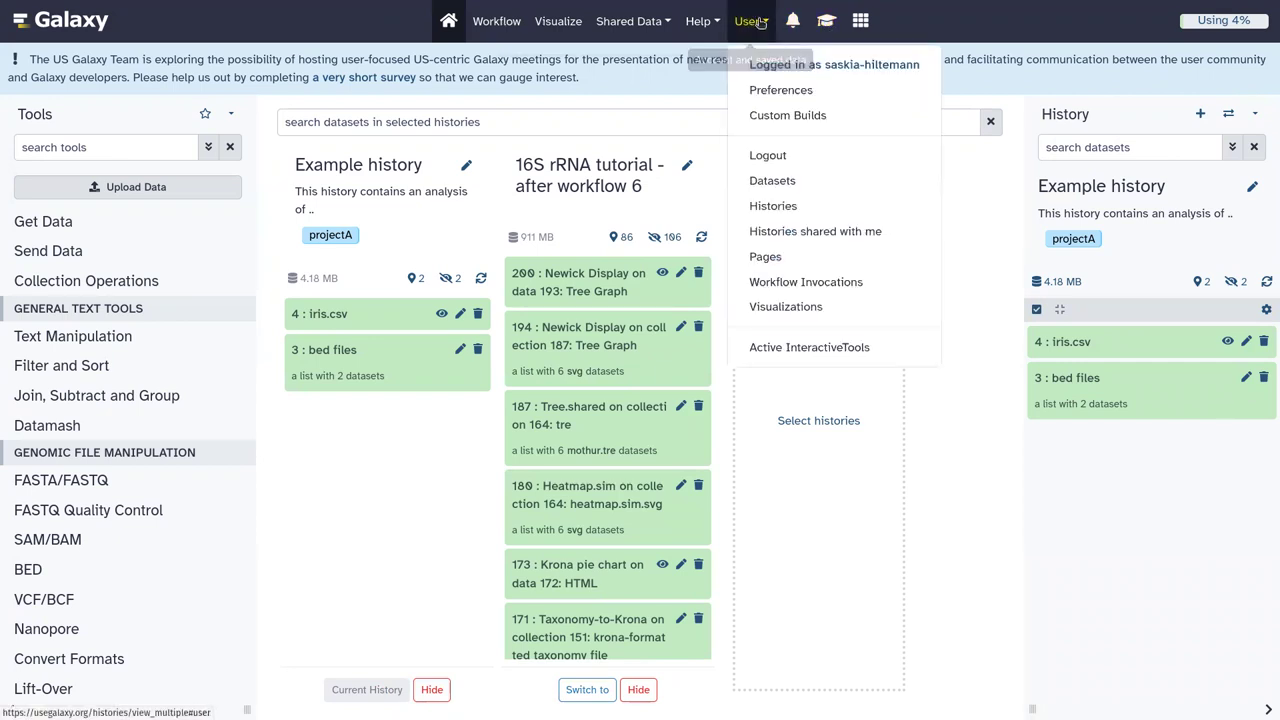
left_click(747, 21)
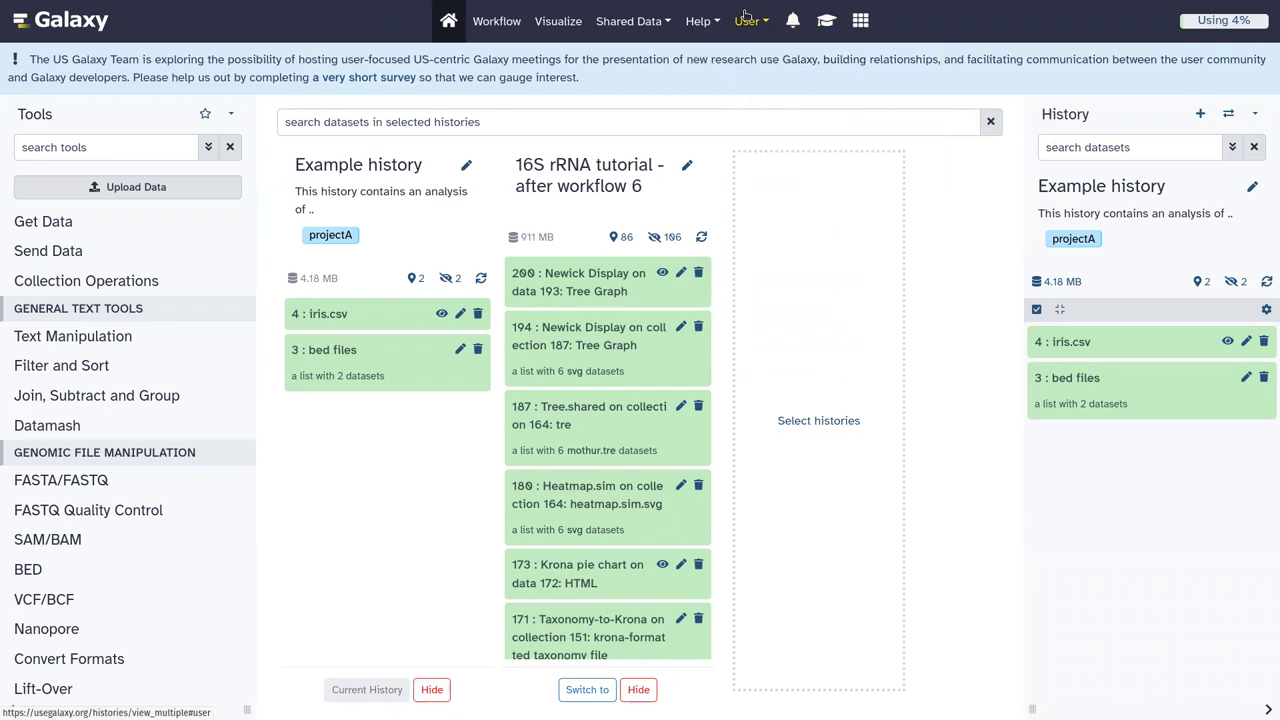
left_click(746, 21)
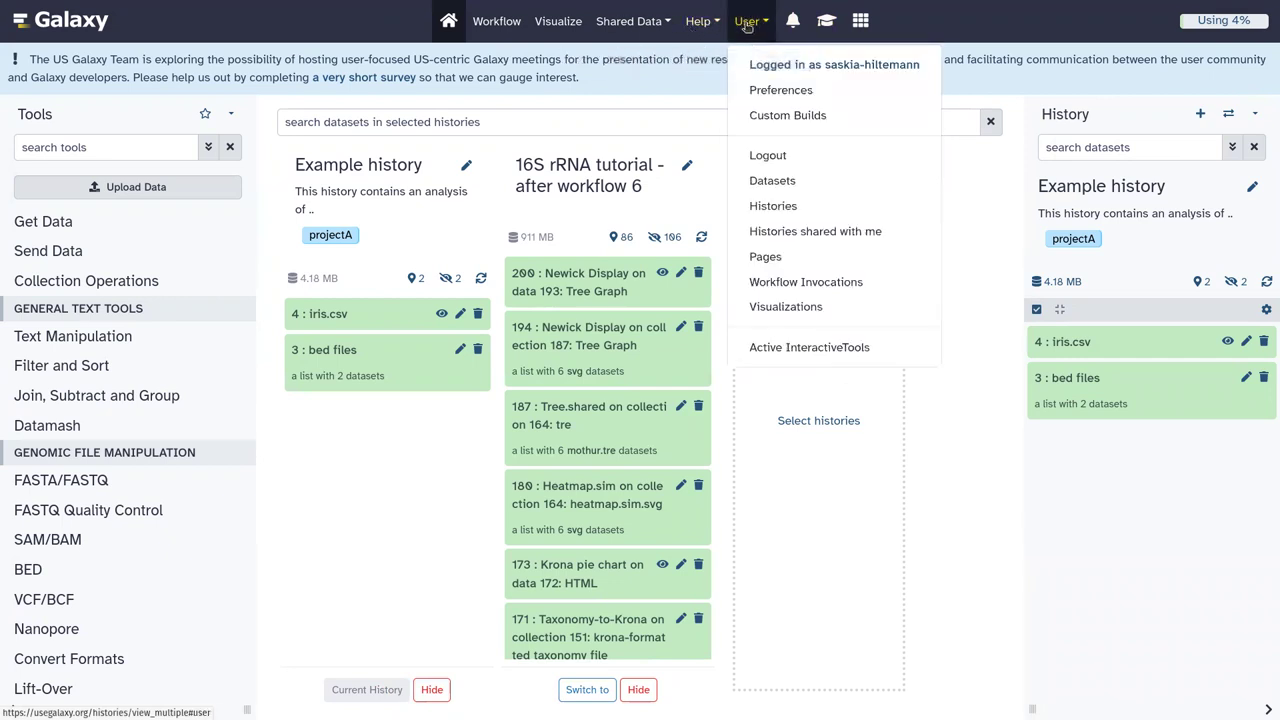
left_click(770, 208)
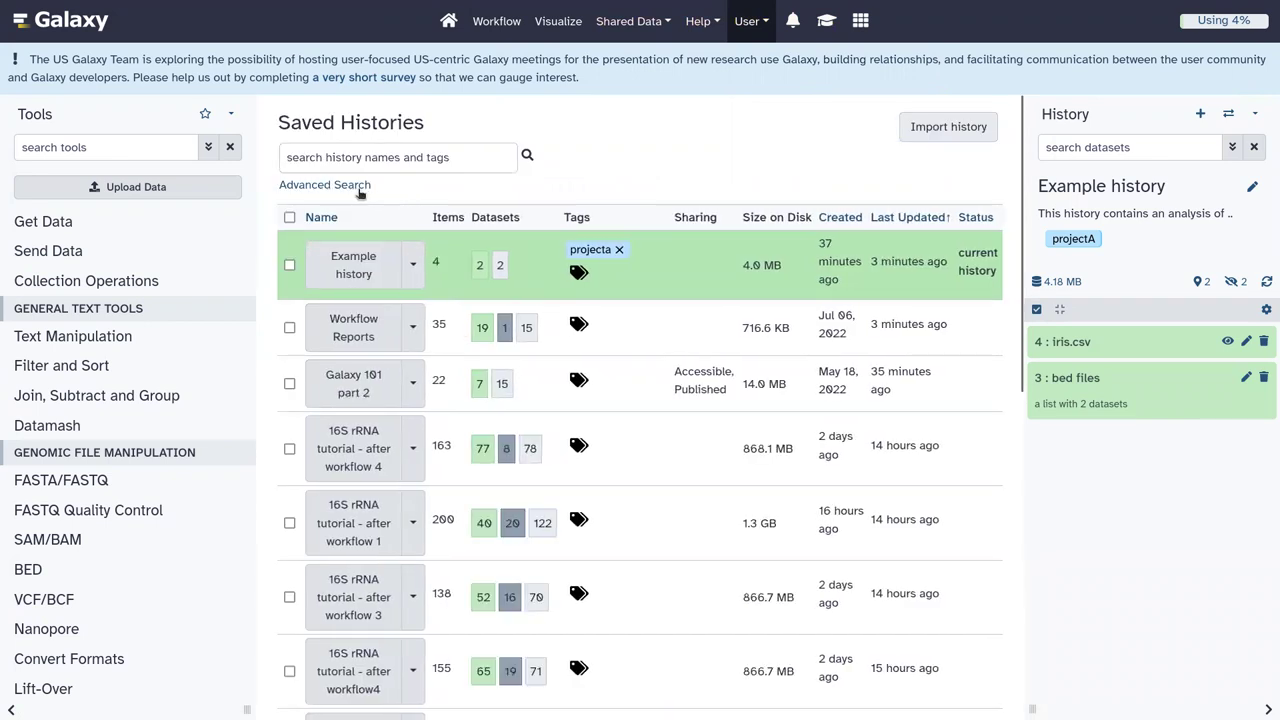
left_click(446, 160)
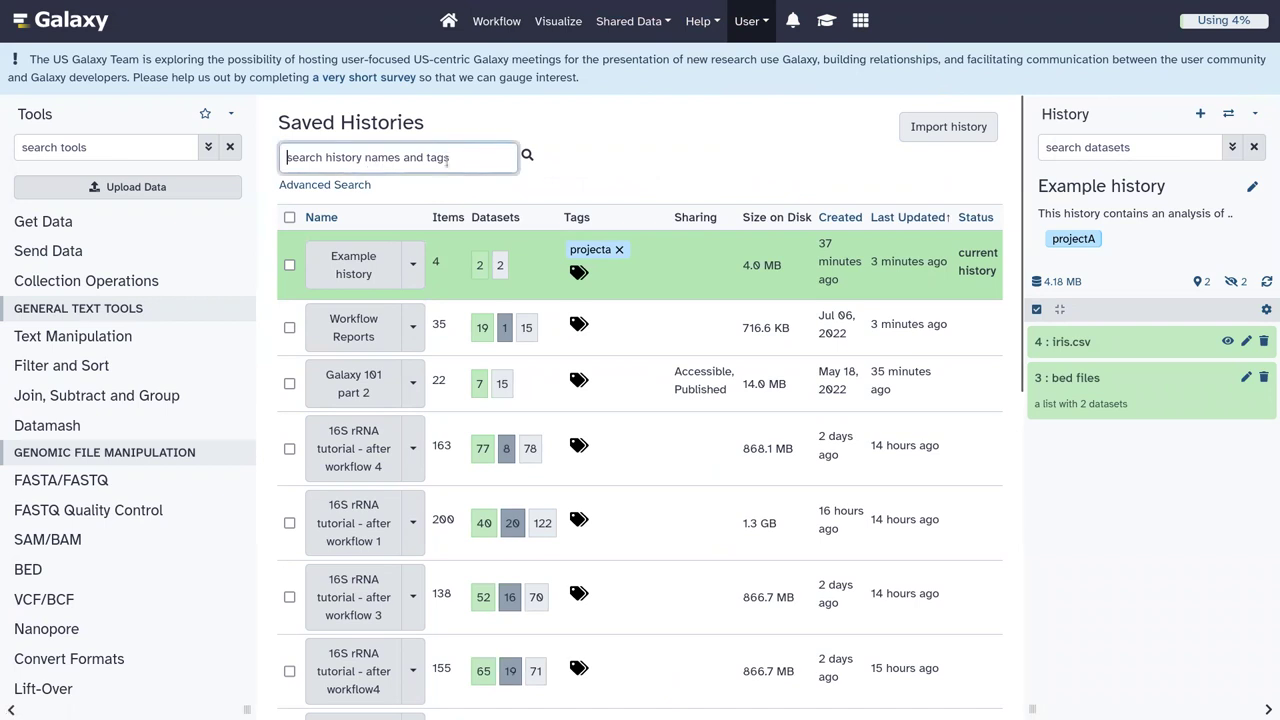
left_click(336, 185)
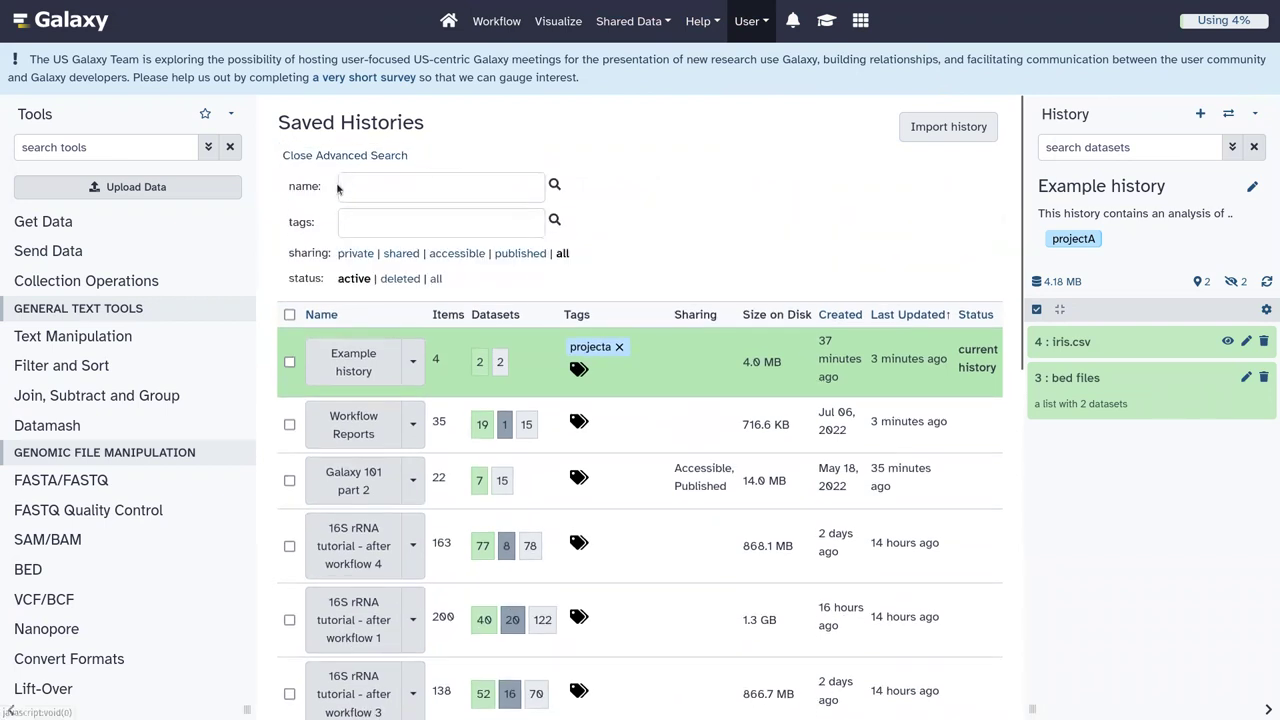
left_click(392, 284)
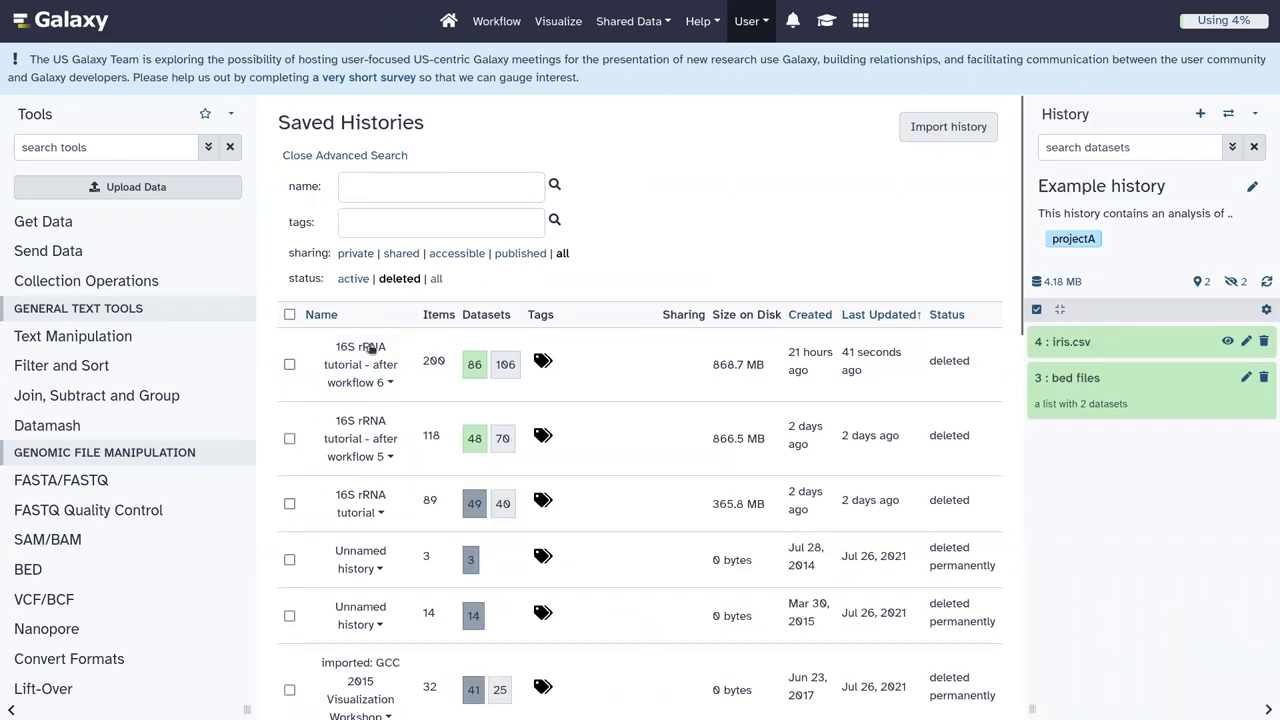
Undelete the "16S rRNA tutorial - after workflow 6" history and refresh the current history
left_click(393, 385)
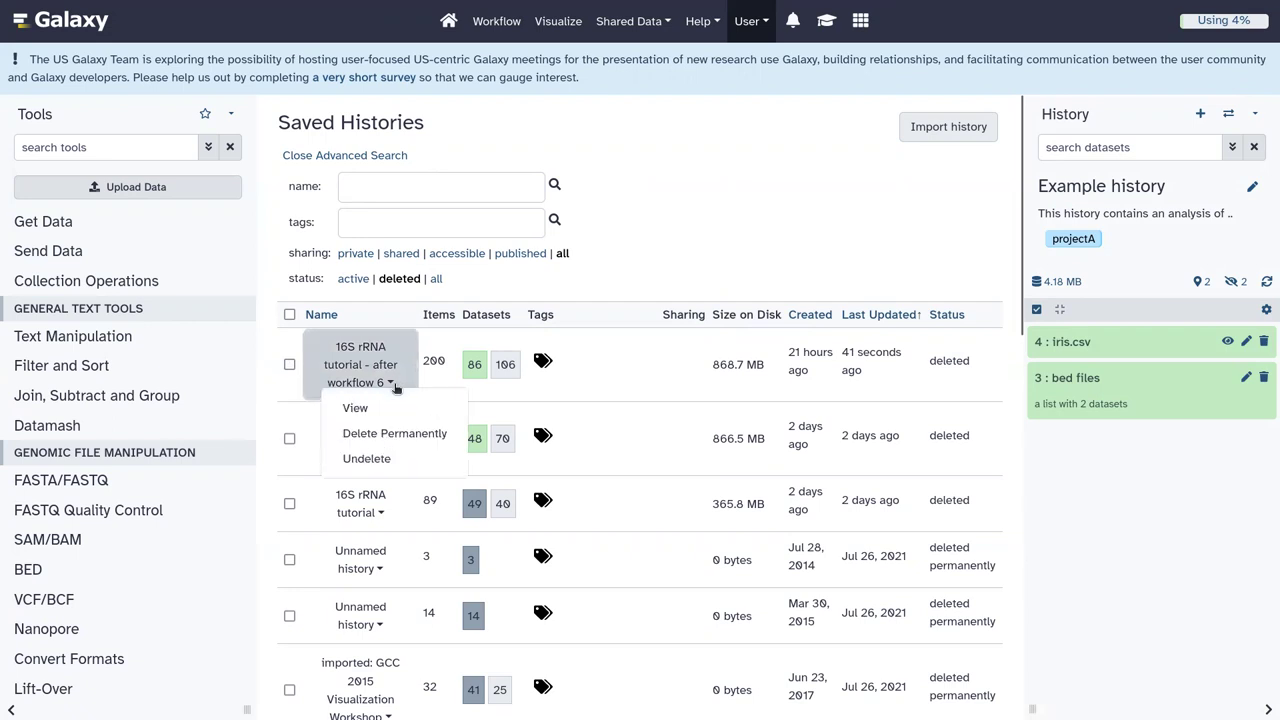
left_click(377, 467)
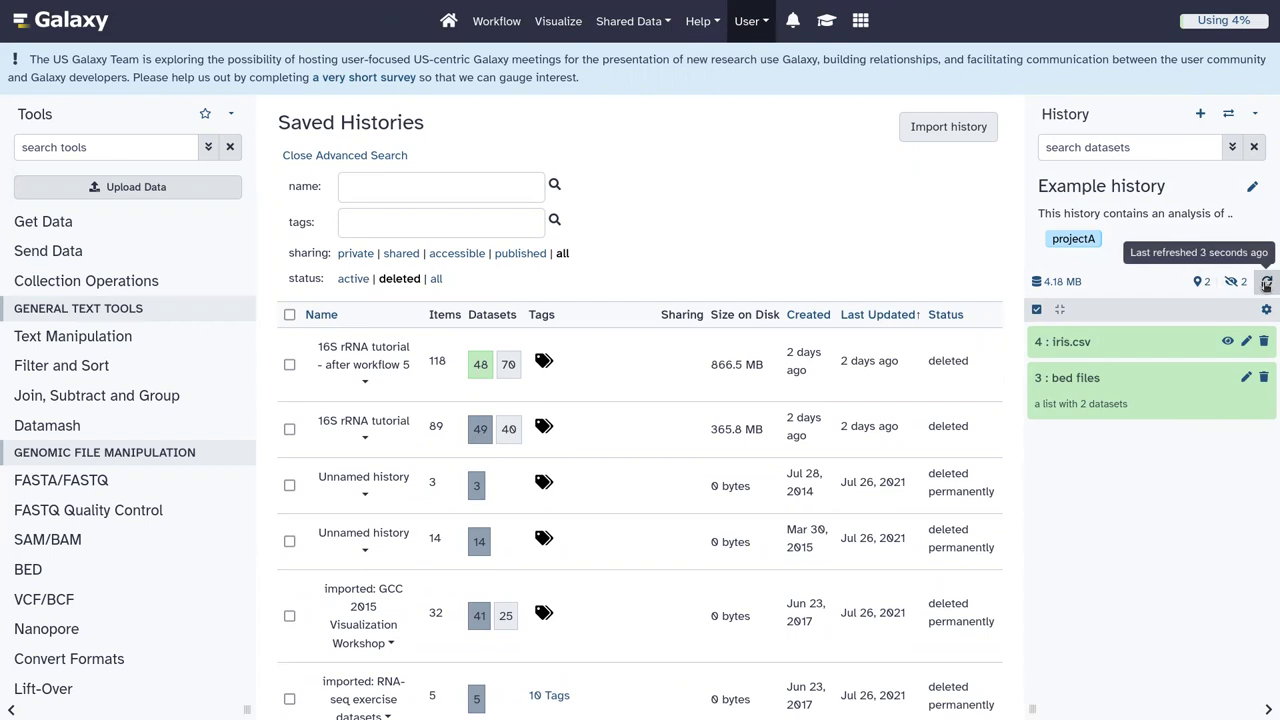
left_click(1266, 284)
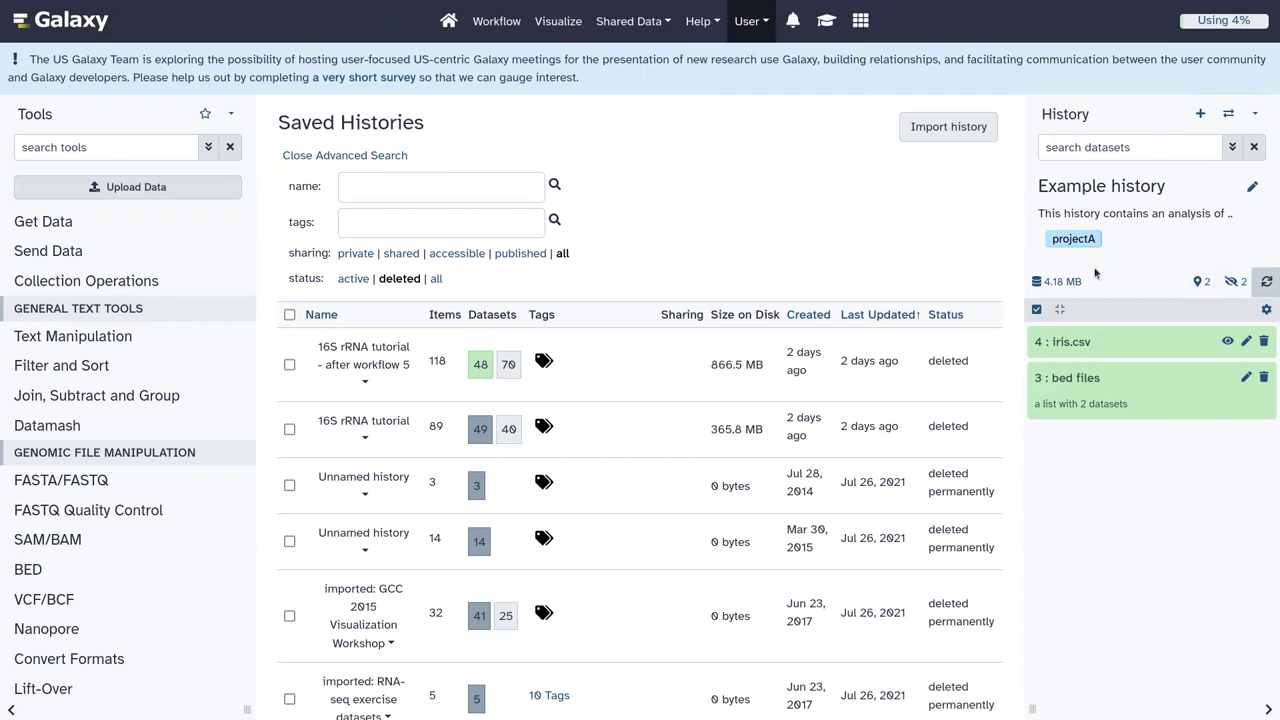
Open the Galaxy training materials and review the history tutorial from its key points back up to the history controls section
left_click(826, 20)
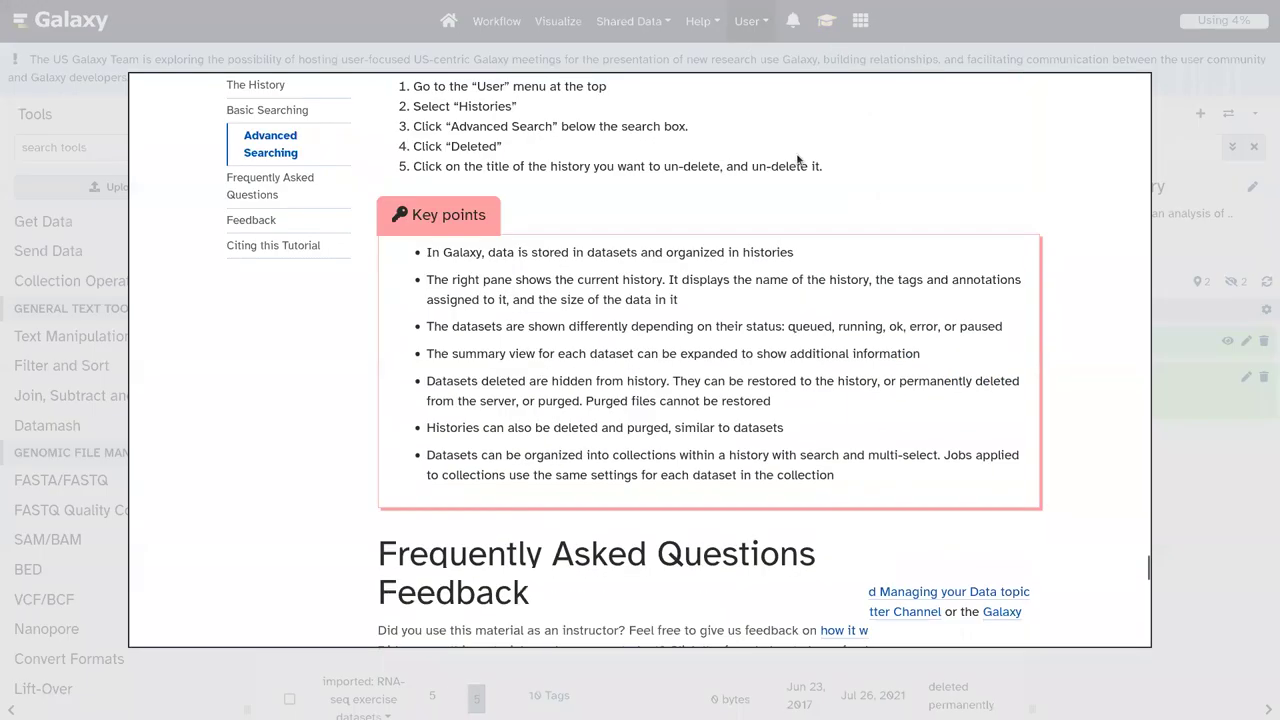
scroll(797, 160, "up", 15)
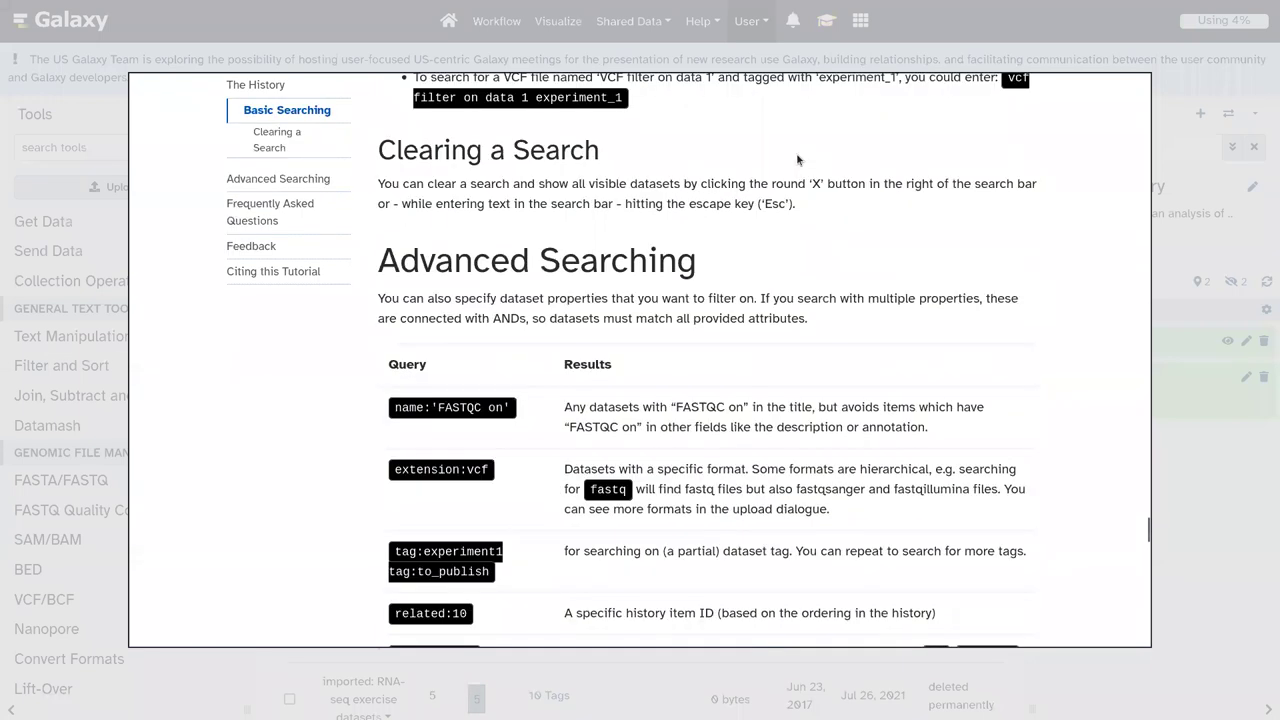
scroll(797, 154, "up", 2)
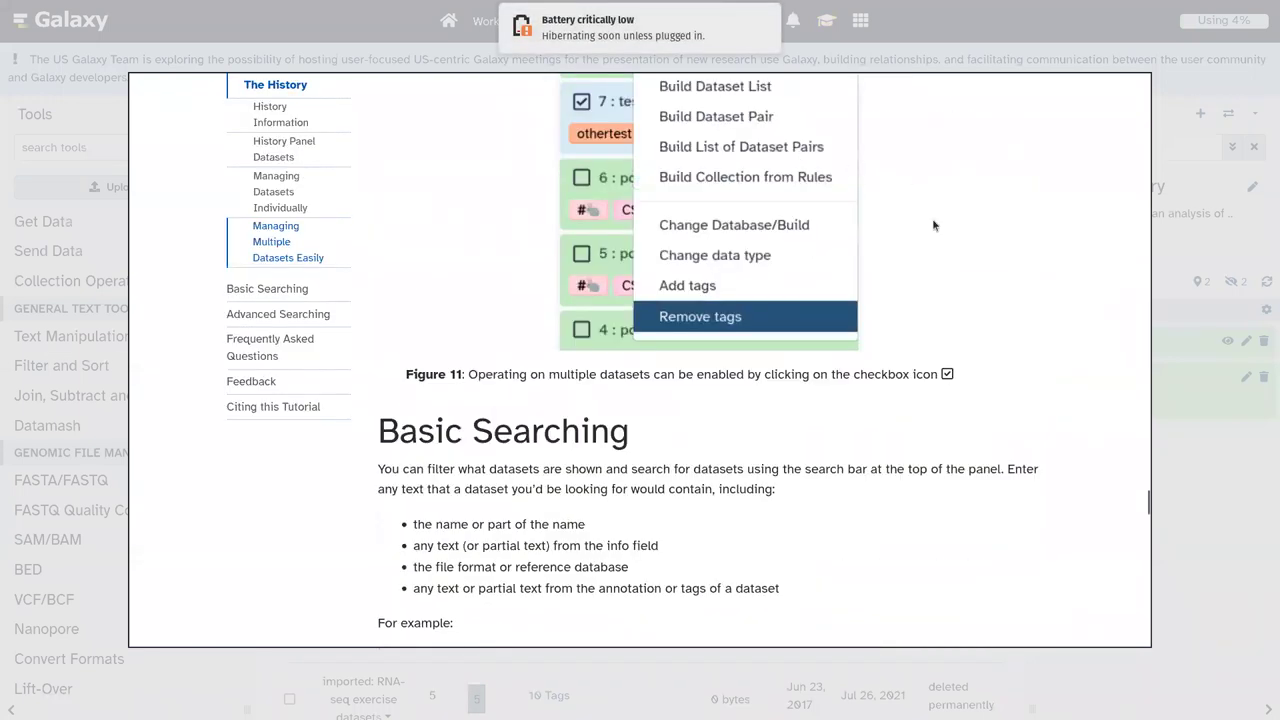
scroll(932, 225, "up", 20)
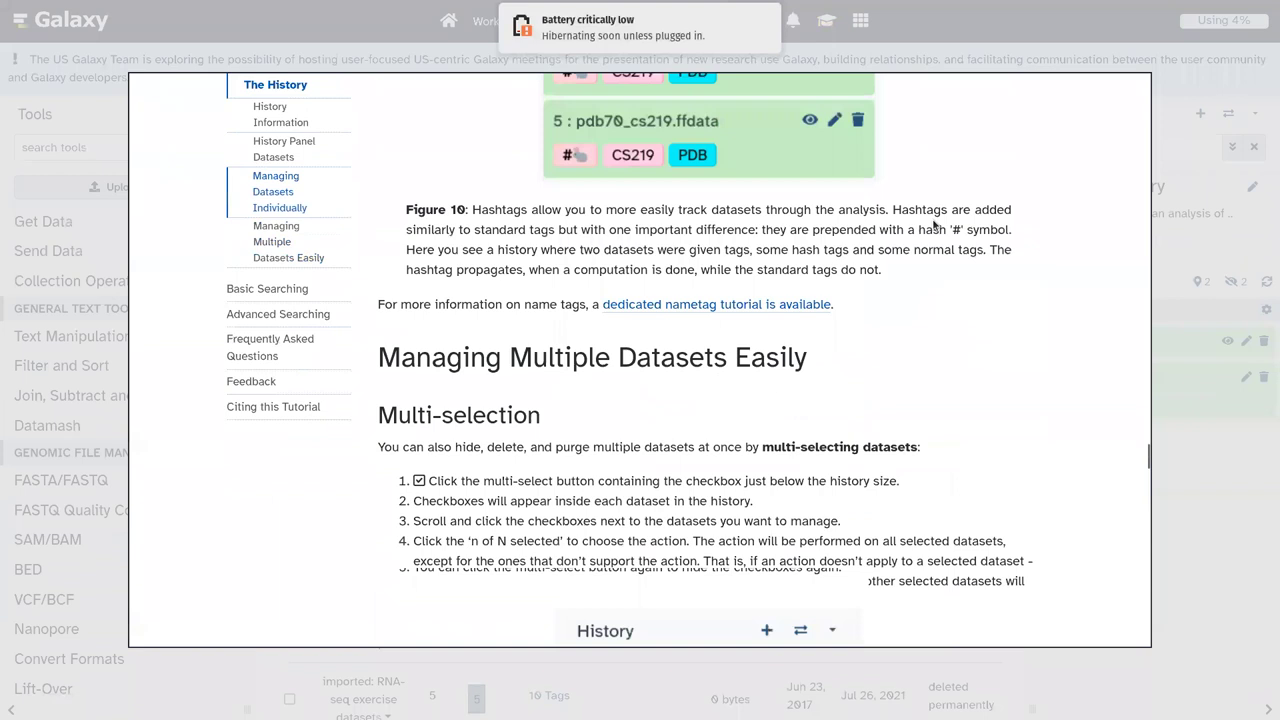
scroll(932, 225, "up", 20)
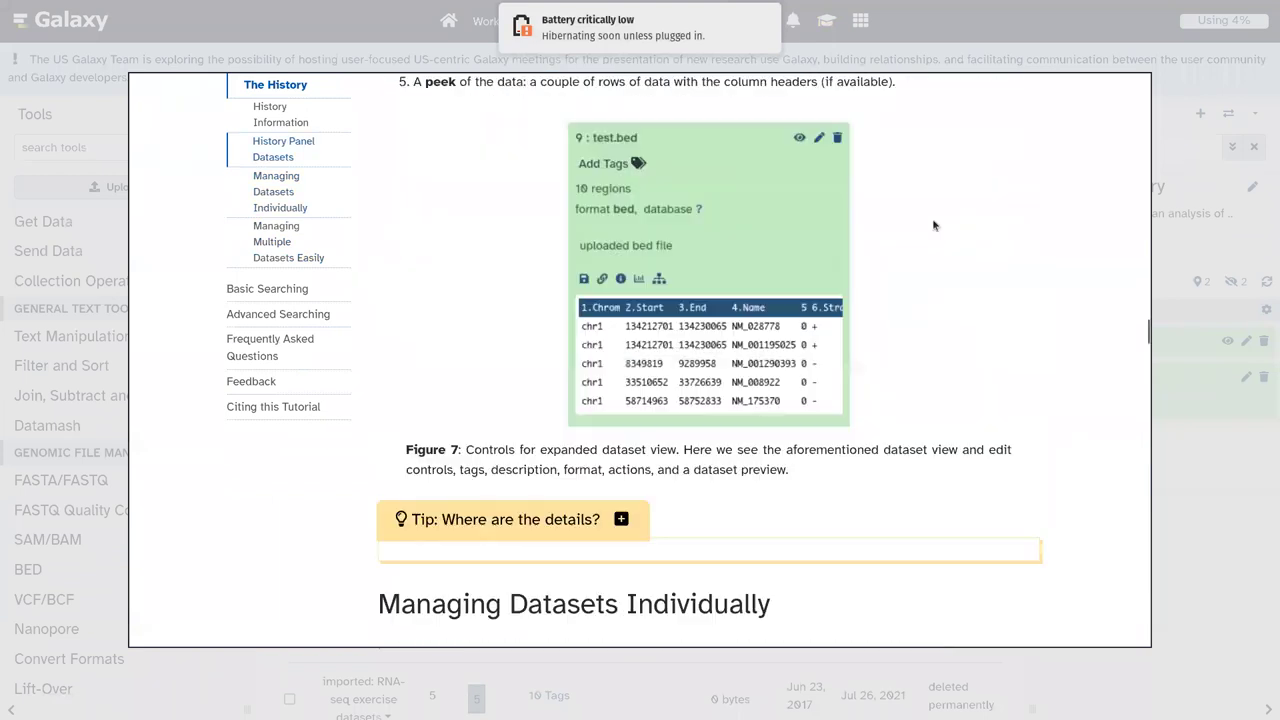
scroll(932, 225, "up", 10)
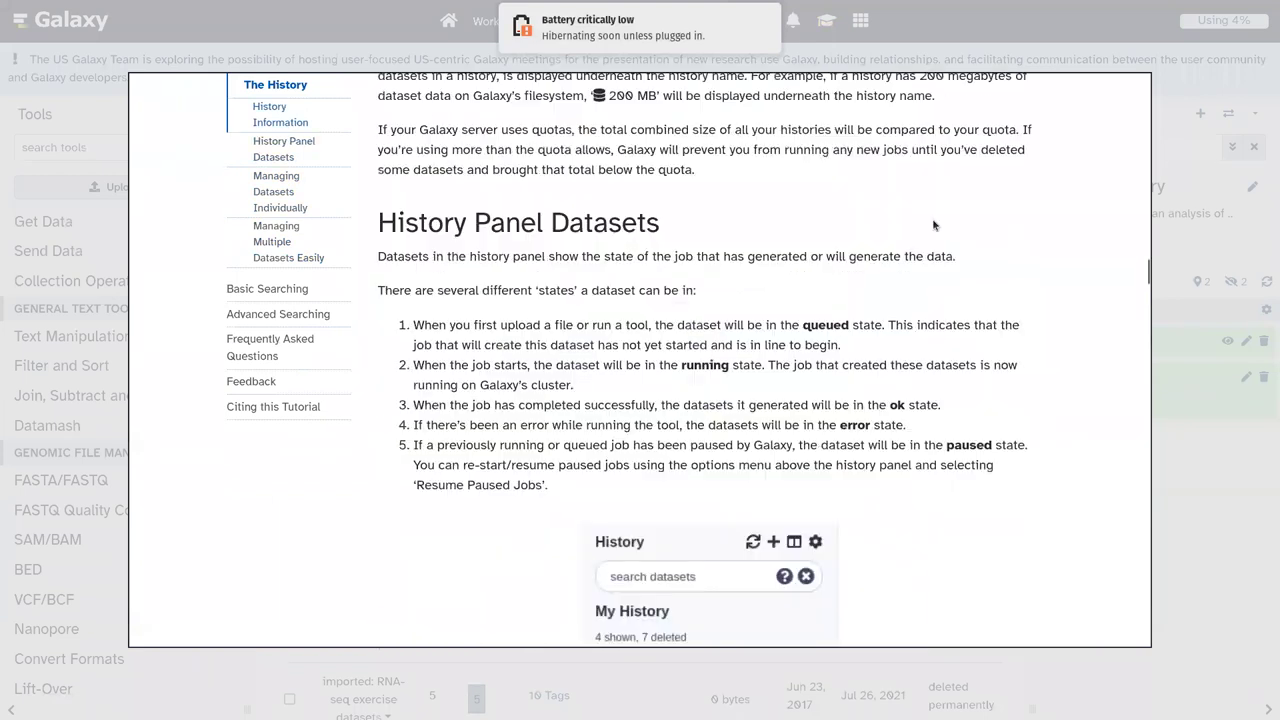
scroll(933, 225, "up", 20)
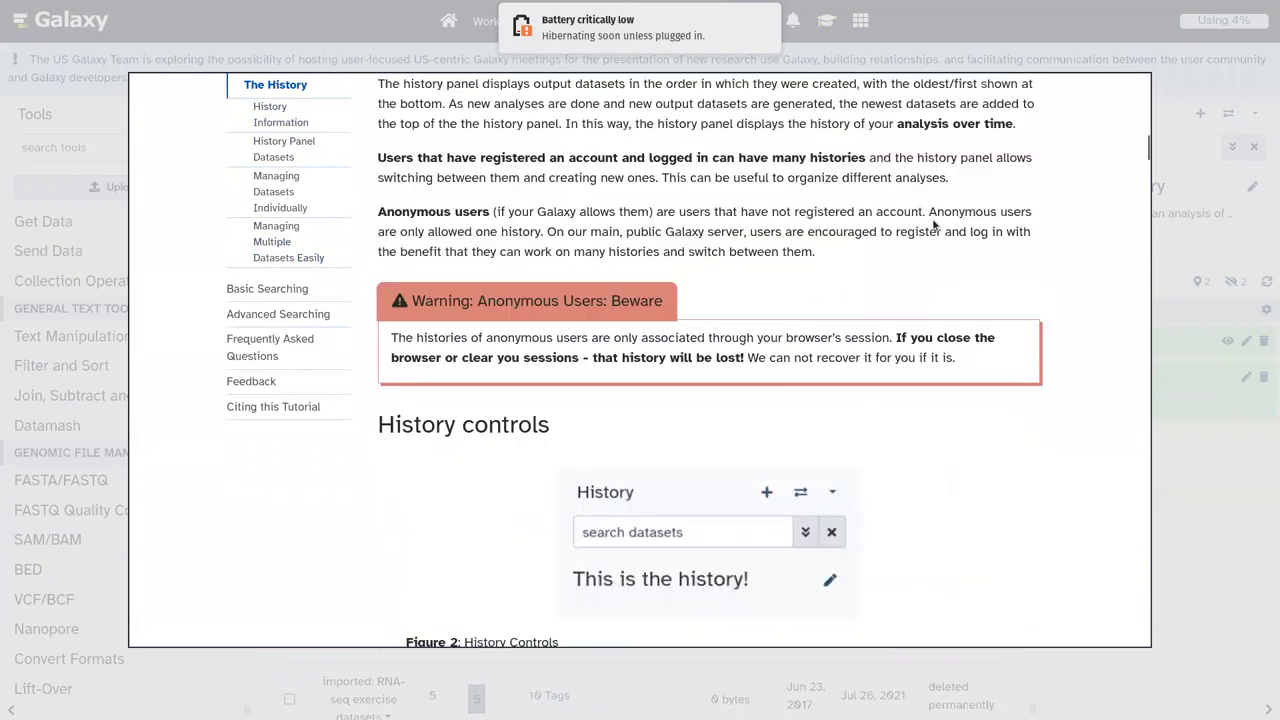